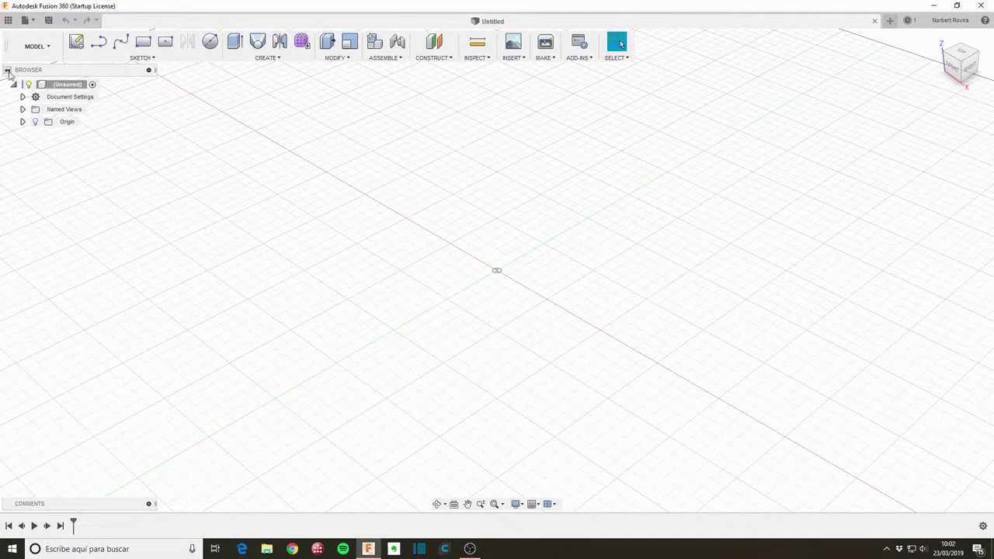
Step: Browse the Data Panel to Artecitos > NorMaker > 10minFusion360 and try inserting Day5 into the current design
{"action": "left_click", "coordinate": [8, 19]}
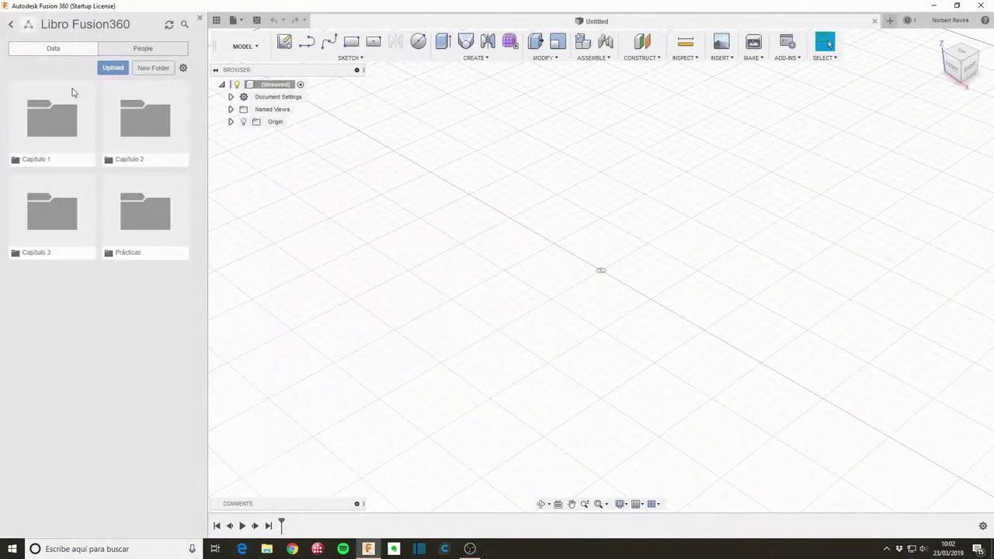
{"action": "left_click", "coordinate": [11, 24]}
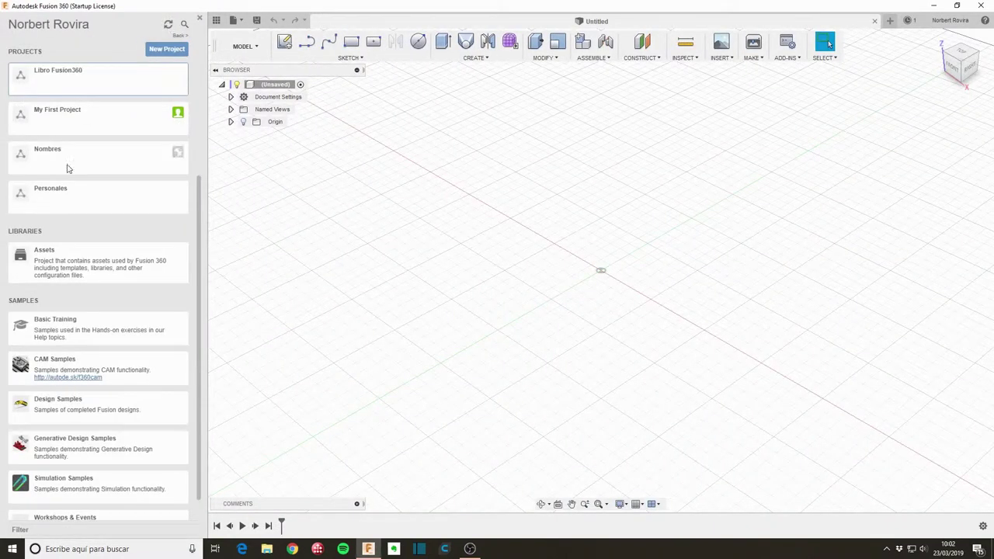
{"action": "left_click", "coordinate": [72, 160]}
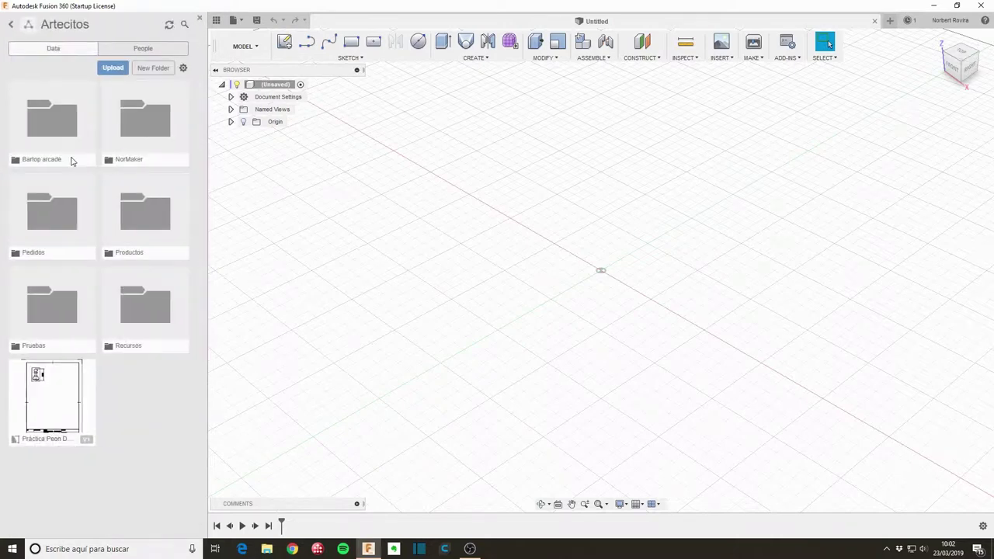
{"action": "double_click", "coordinate": [140, 139]}
{"action": "double_click", "coordinate": [54, 133]}
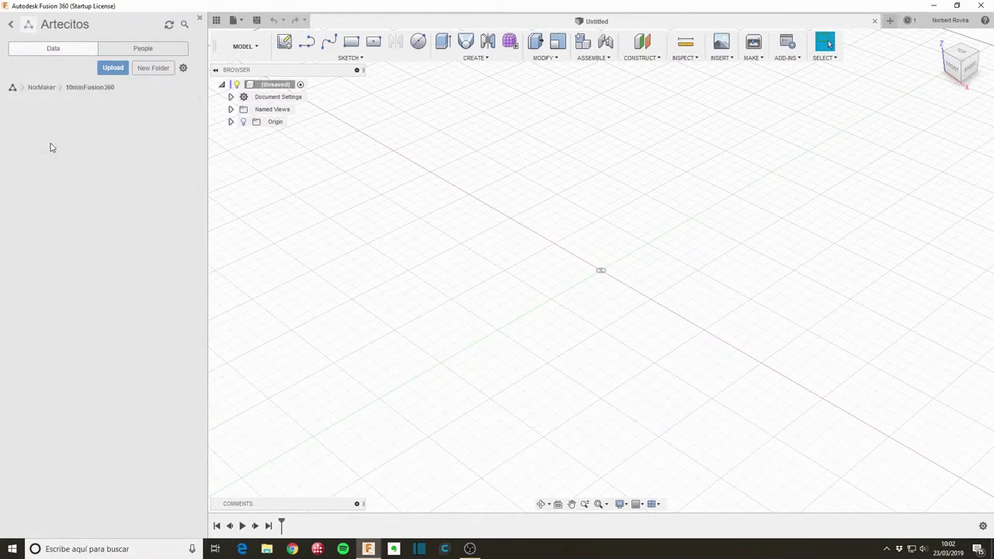
{"action": "scroll", "coordinate": [46, 357], "scroll_direction": "down", "scroll_amount": 1}
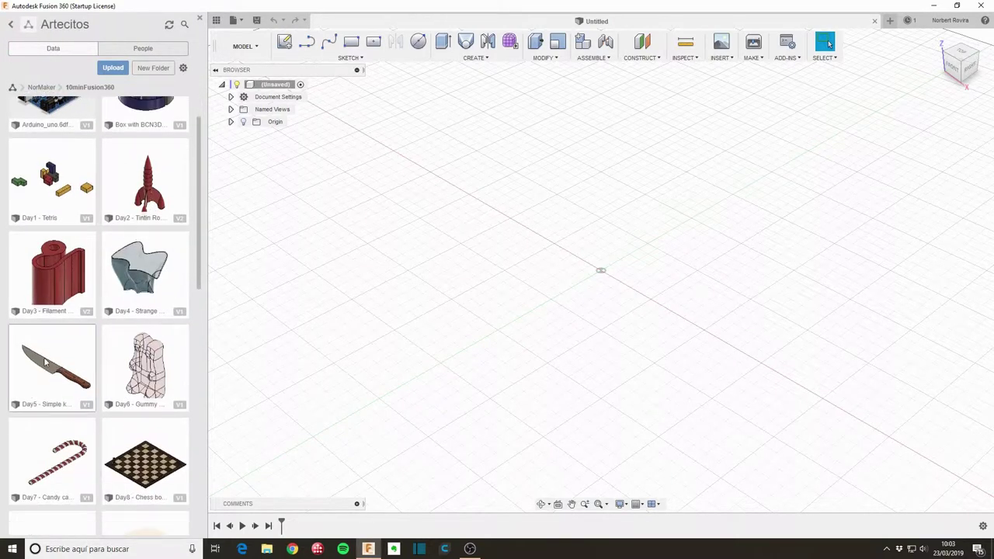
{"action": "right_click", "coordinate": [58, 363]}
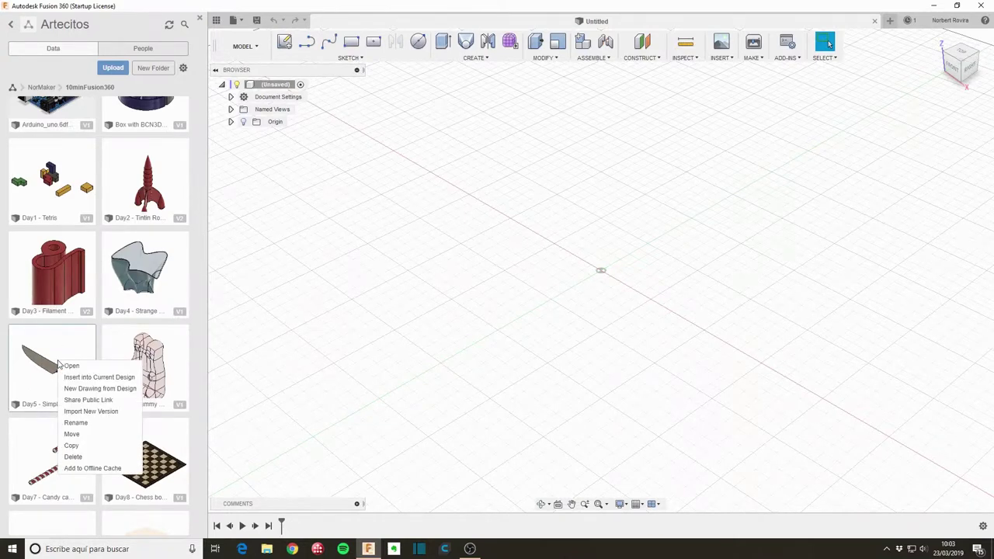
{"action": "left_click", "coordinate": [119, 378]}
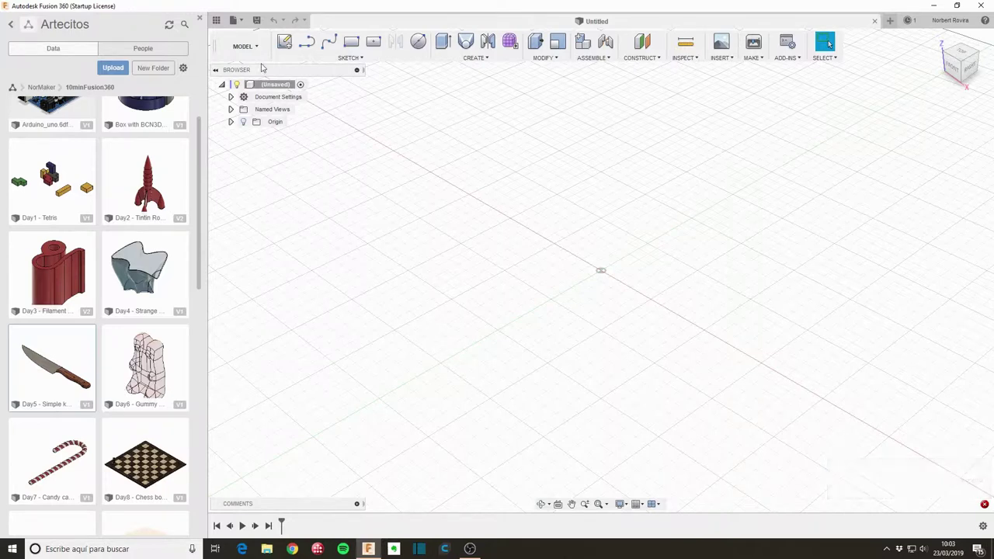
Step: Save the untitled empty design under the name 'Day22 - Knife holster'
{"action": "left_click", "coordinate": [257, 21]}
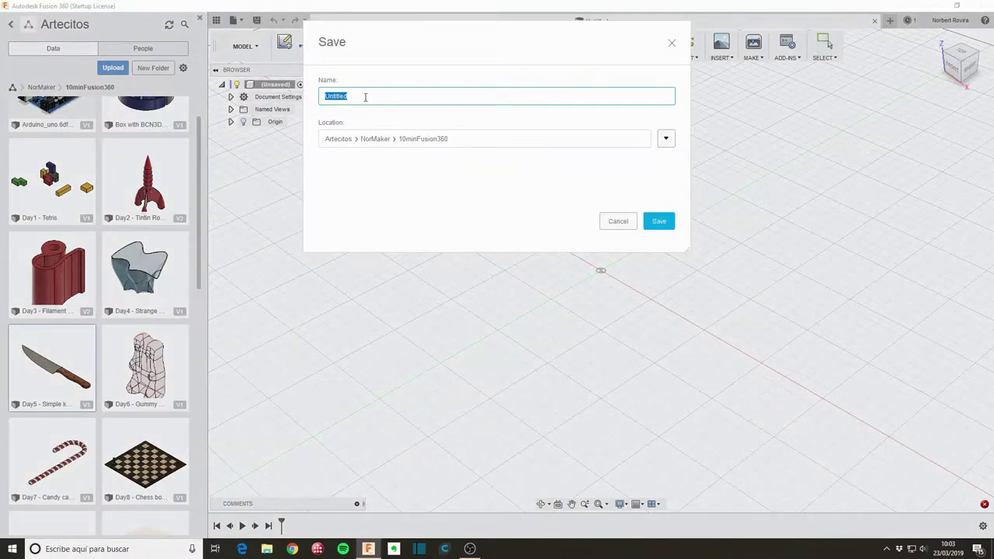
{"action": "type", "text": "Day22 - Knife holster"}
{"action": "left_click", "coordinate": [655, 224]}
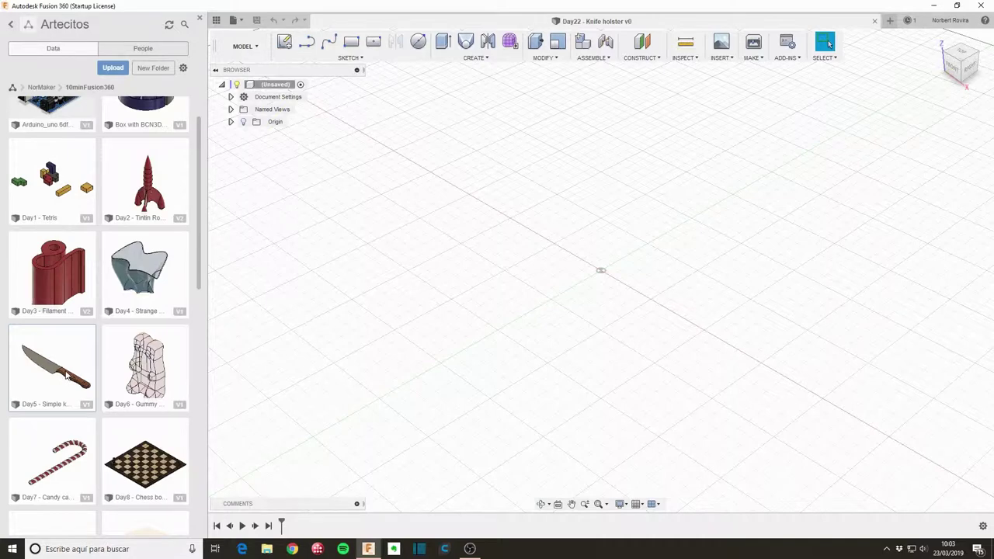
Step: Insert Day5 - Simple knife and rotate it 90° about X and 45° about Z
{"action": "right_click", "coordinate": [67, 375]}
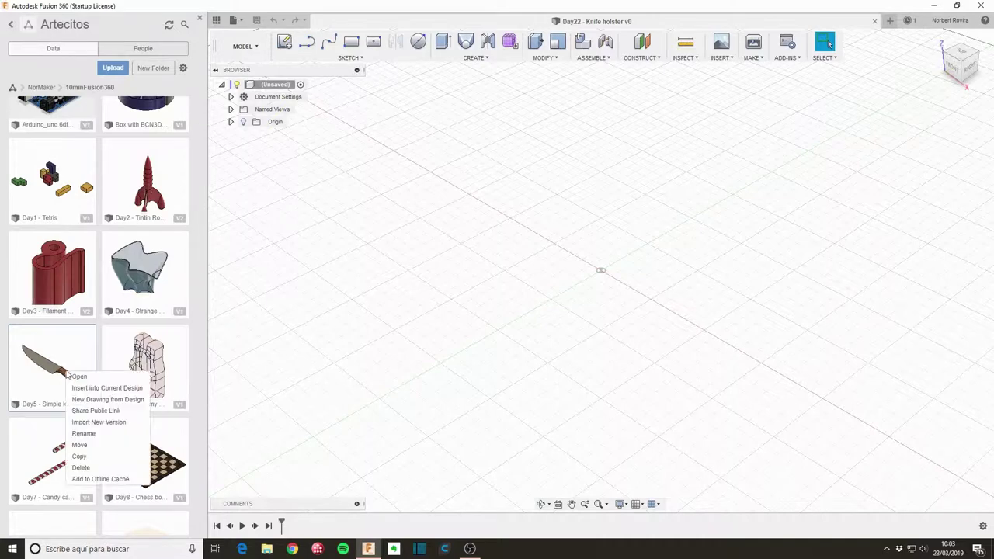
{"action": "left_click", "coordinate": [127, 389]}
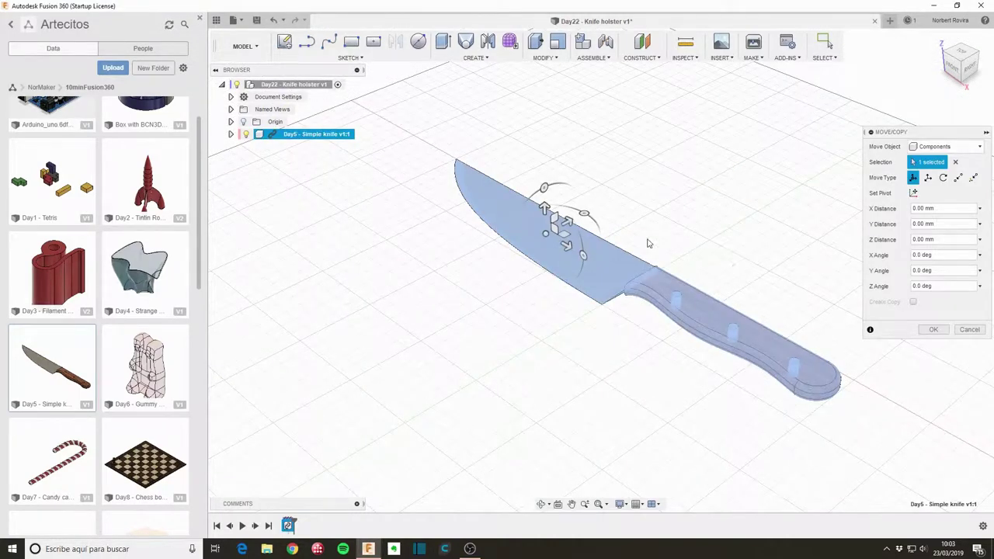
{"action": "left_click_drag", "start_coordinate": [544, 188], "coordinate": [505, 255]}
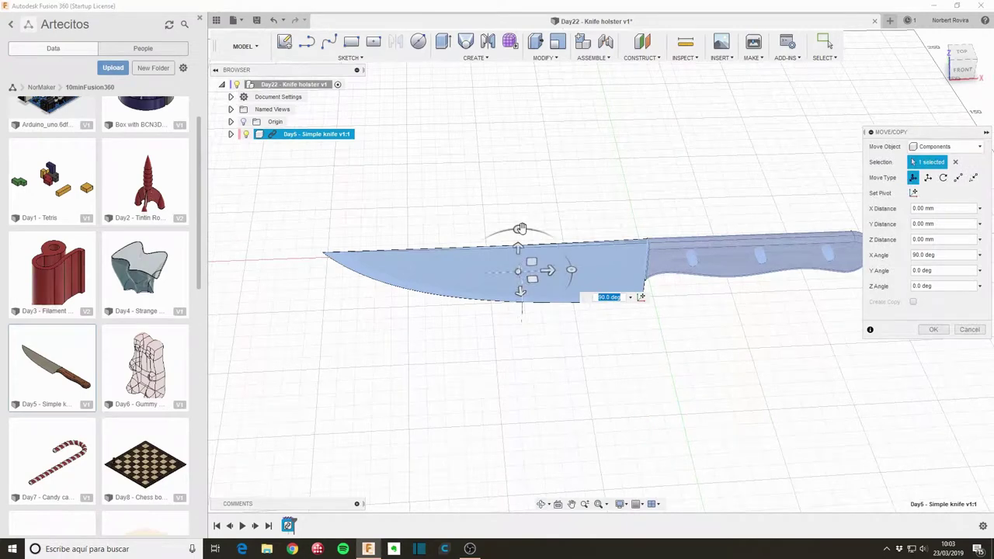
{"action": "left_click_drag", "start_coordinate": [520, 230], "coordinate": [491, 234]}
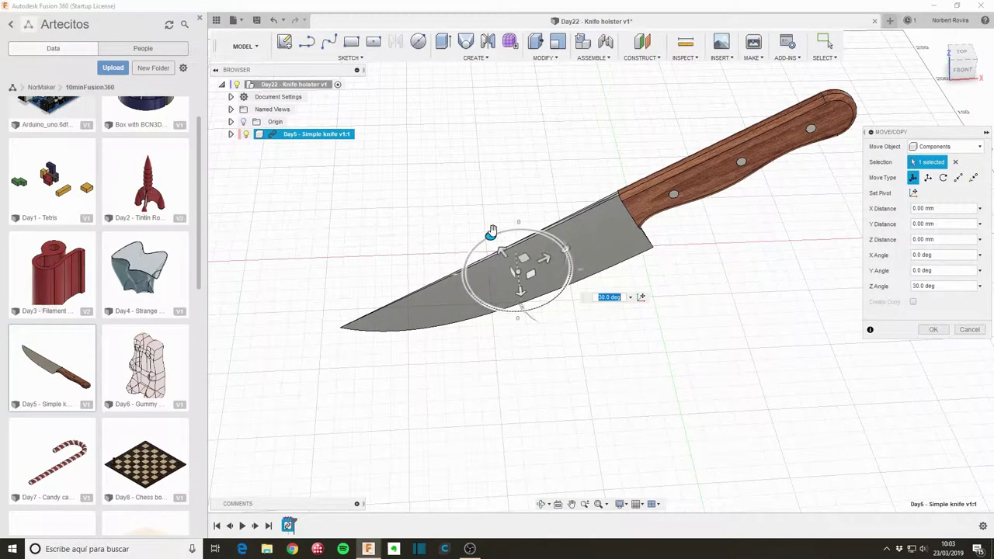
{"action": "scroll", "coordinate": [629, 317], "scroll_direction": "down", "scroll_amount": 3}
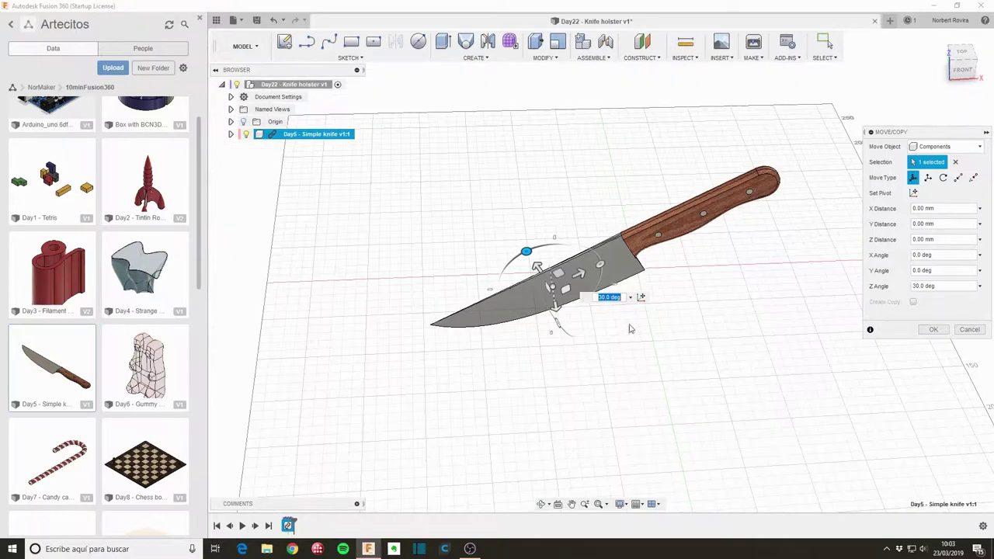
{"action": "left_click", "coordinate": [956, 70]}
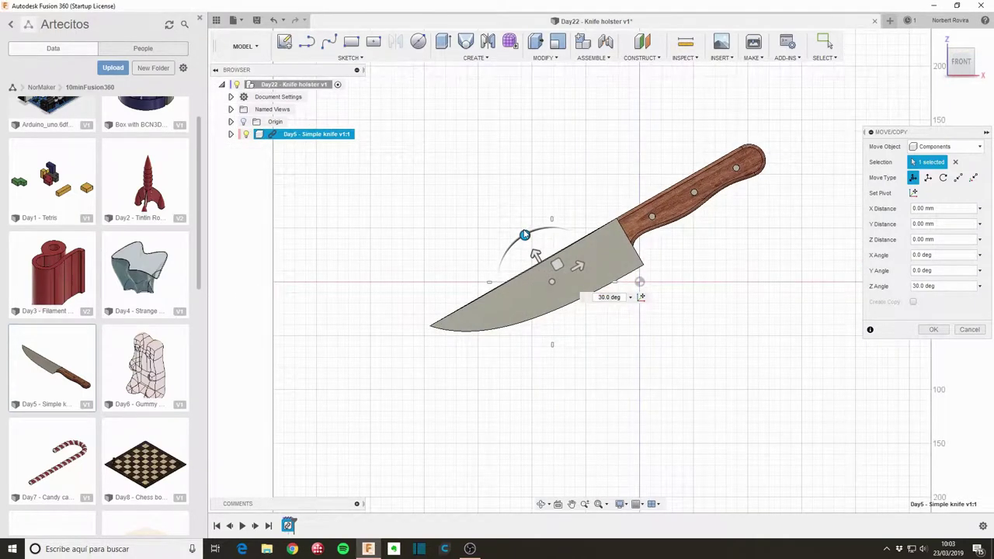
{"action": "left_click_drag", "start_coordinate": [525, 234], "coordinate": [514, 240]}
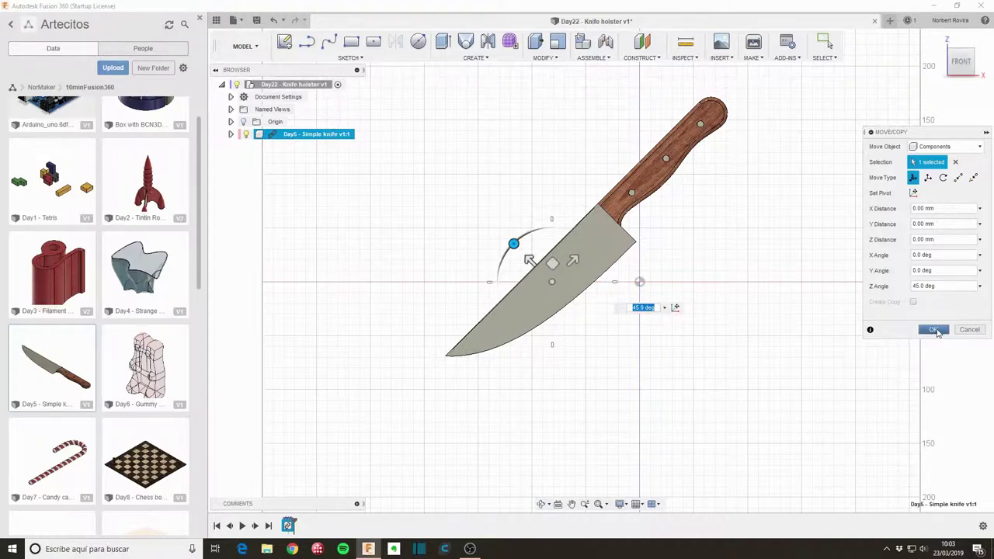
{"action": "left_click", "coordinate": [934, 330]}
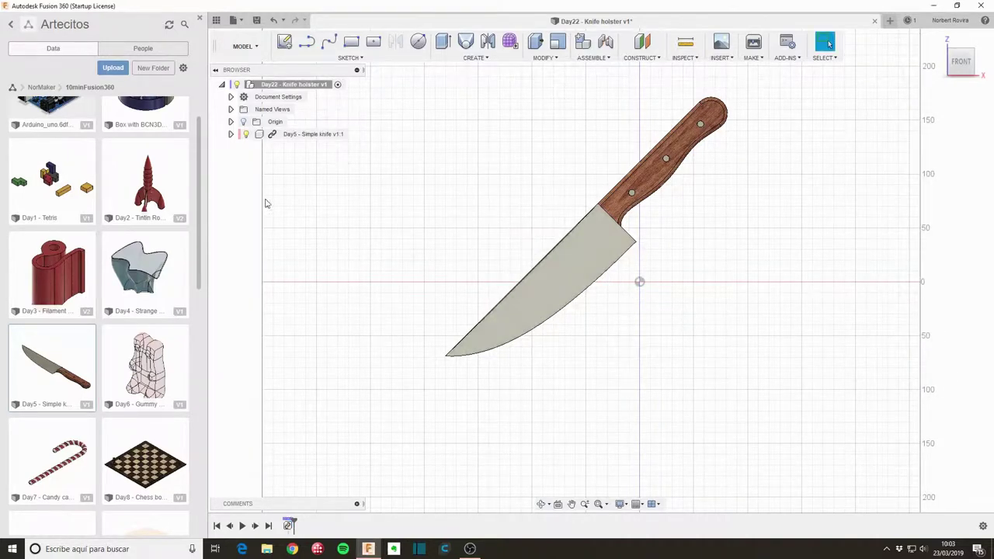
Step: Close the Data Panel, activate the root, and create a new component named 'holster'
{"action": "left_click", "coordinate": [199, 18]}
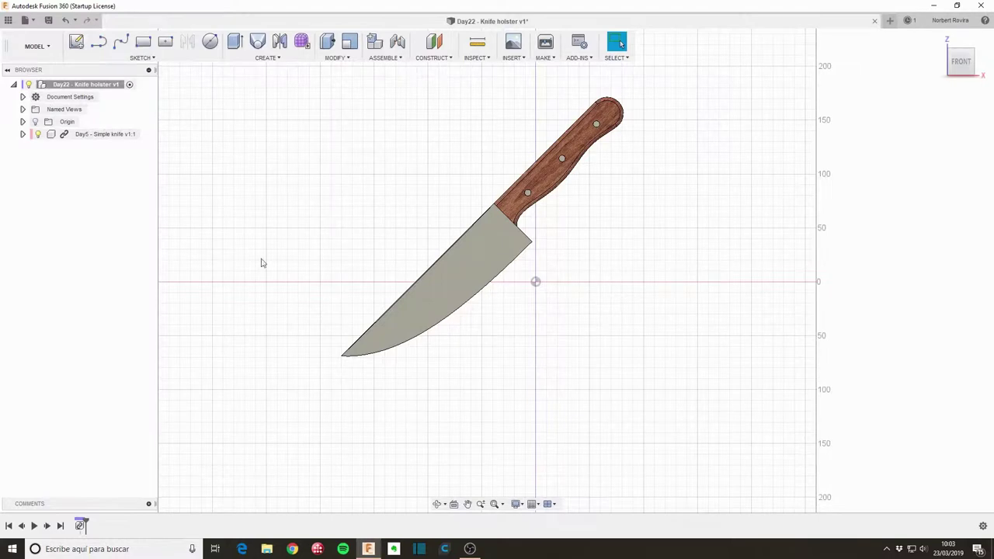
{"action": "left_click", "coordinate": [125, 83]}
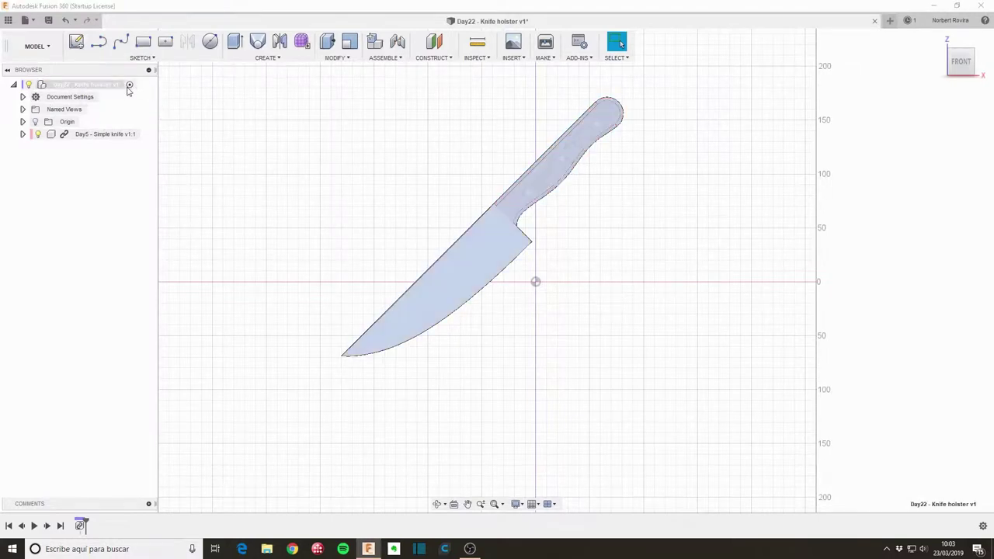
{"action": "left_click", "coordinate": [276, 57]}
{"action": "left_click", "coordinate": [284, 70]}
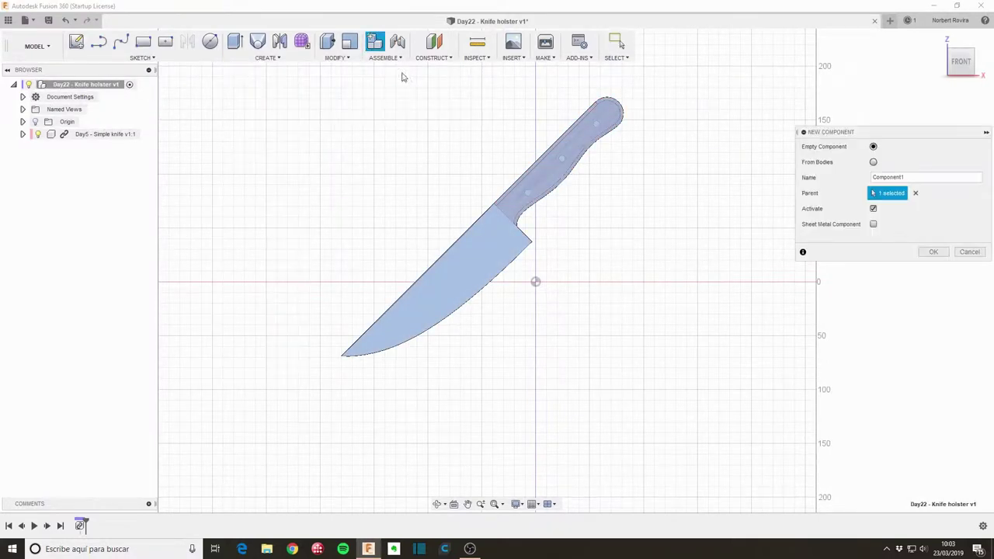
{"action": "double_click", "coordinate": [912, 178]}
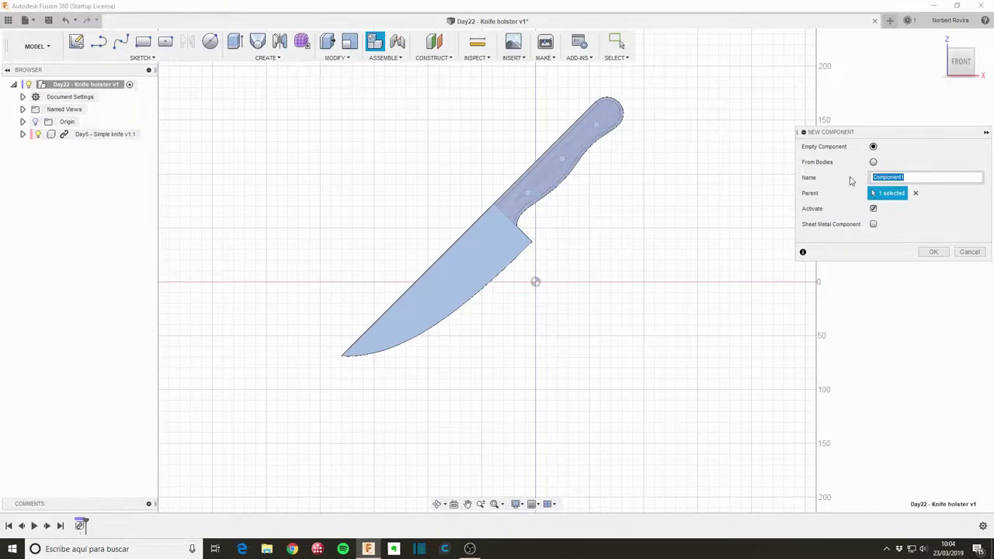
{"action": "type", "text": "holster"}
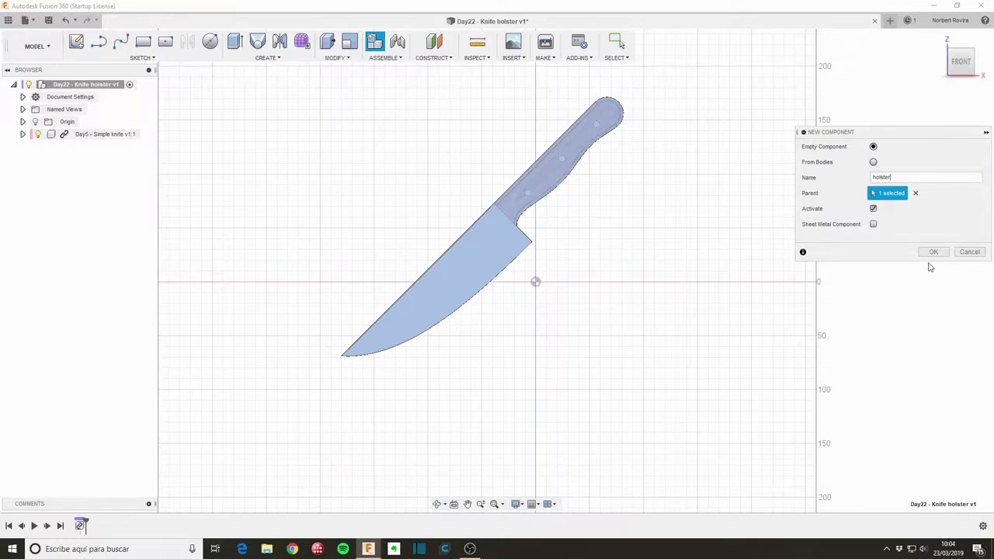
{"action": "left_click", "coordinate": [931, 254]}
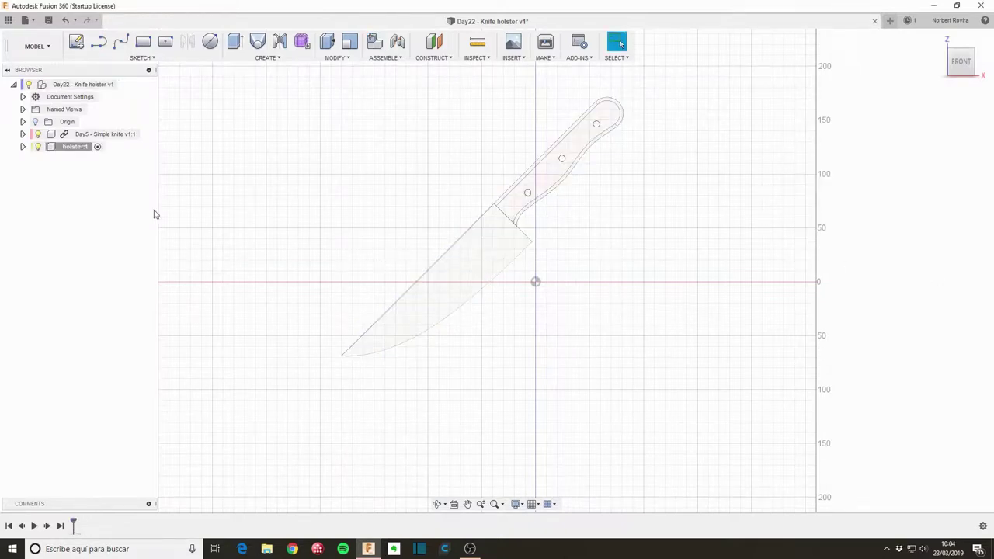
Step: Sketch on the front plane and project the knife blade's outline edge and face into it
{"action": "left_click", "coordinate": [77, 41]}
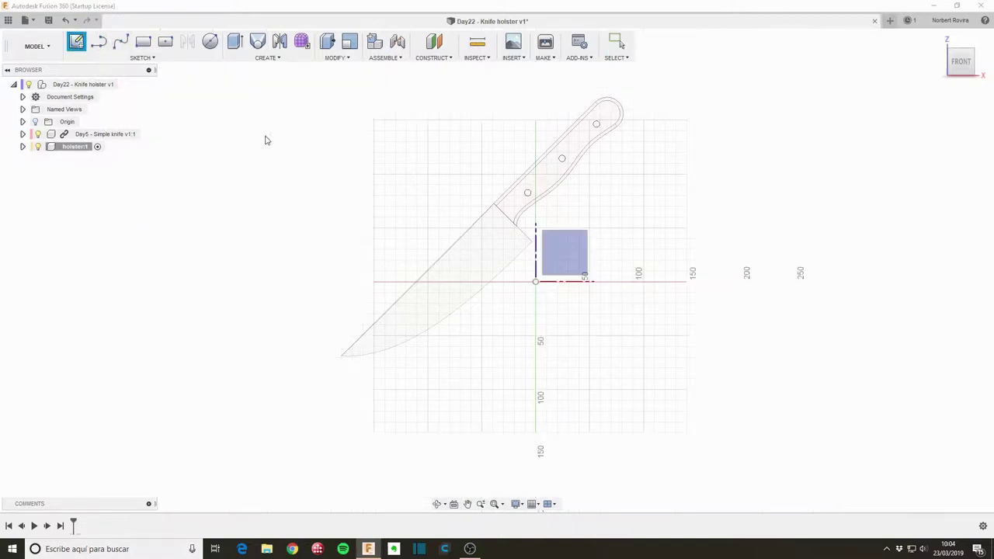
{"action": "left_click", "coordinate": [565, 258]}
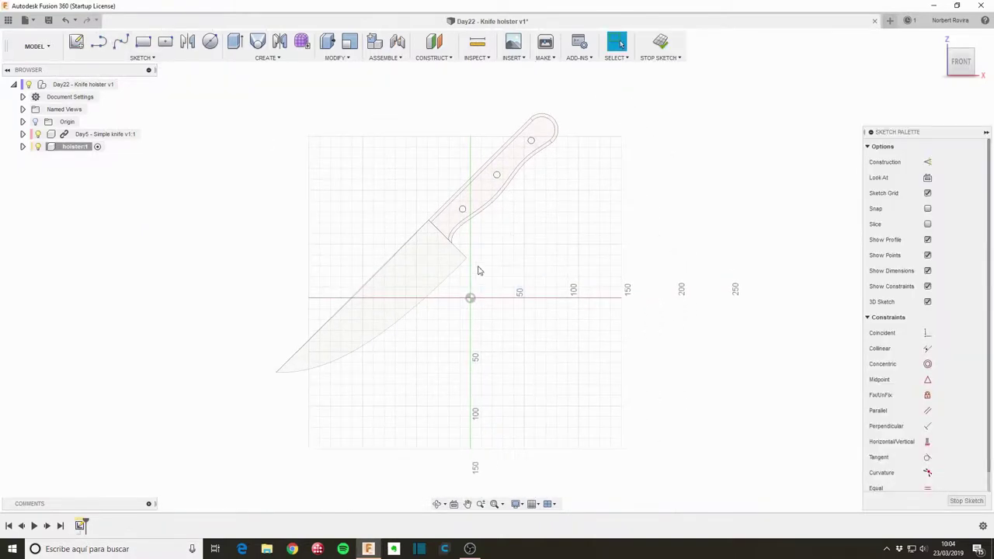
{"action": "key", "text": "p"}
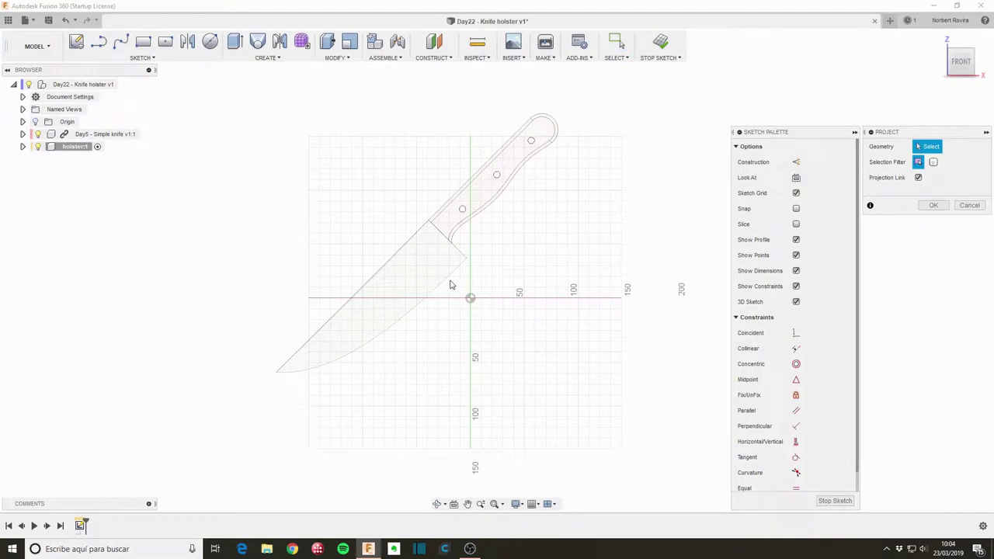
{"action": "left_click", "coordinate": [452, 286]}
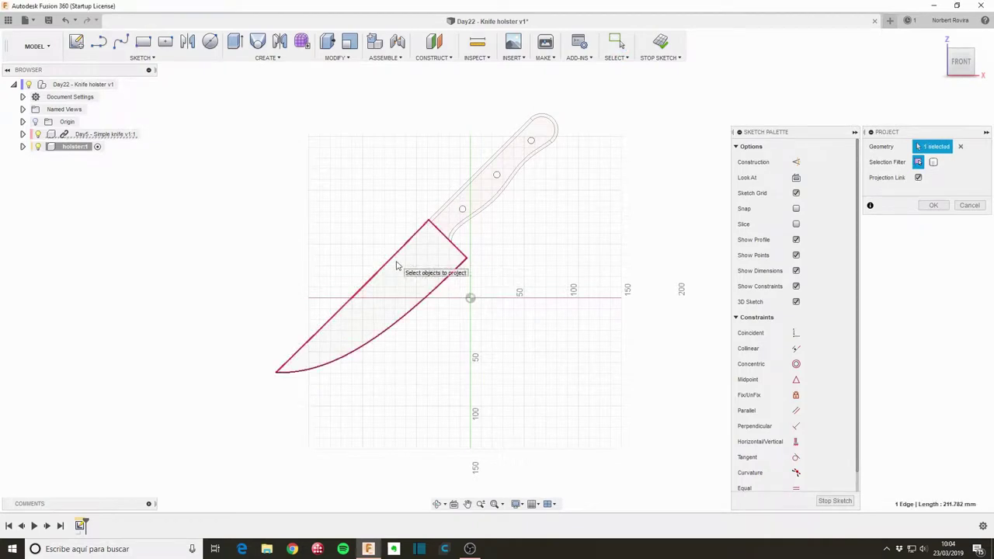
{"action": "left_click", "coordinate": [400, 268]}
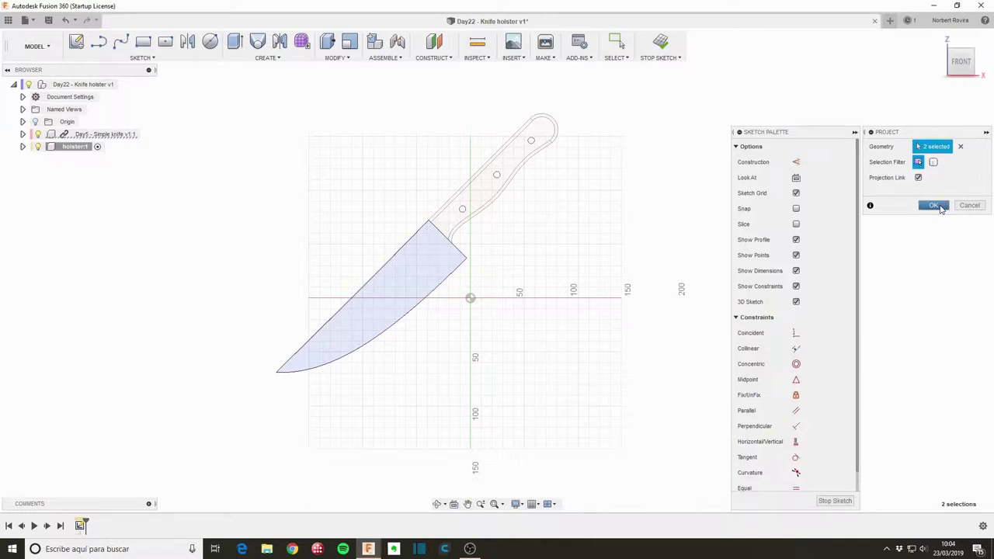
{"action": "left_click", "coordinate": [936, 206]}
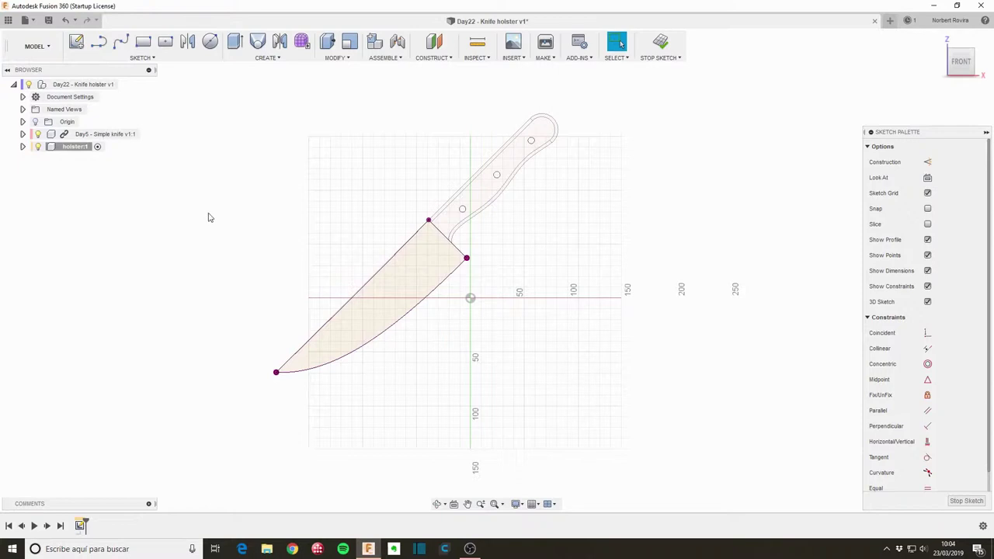
Step: Draw lines from the blade heel down, along the bottom, up a 45° side, back to the blade edge
{"action": "left_click", "coordinate": [98, 42]}
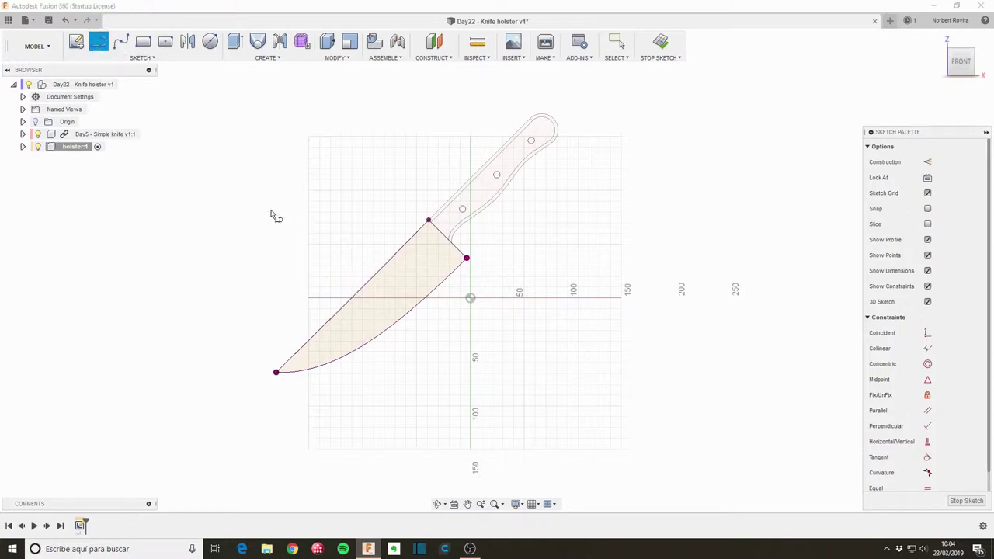
{"action": "left_click", "coordinate": [466, 258]}
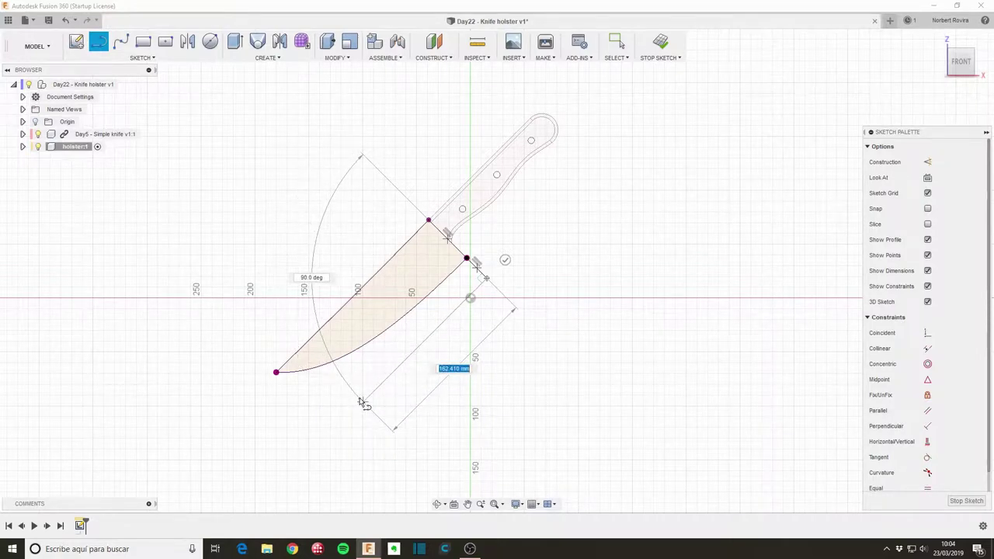
{"action": "left_click", "coordinate": [361, 402]}
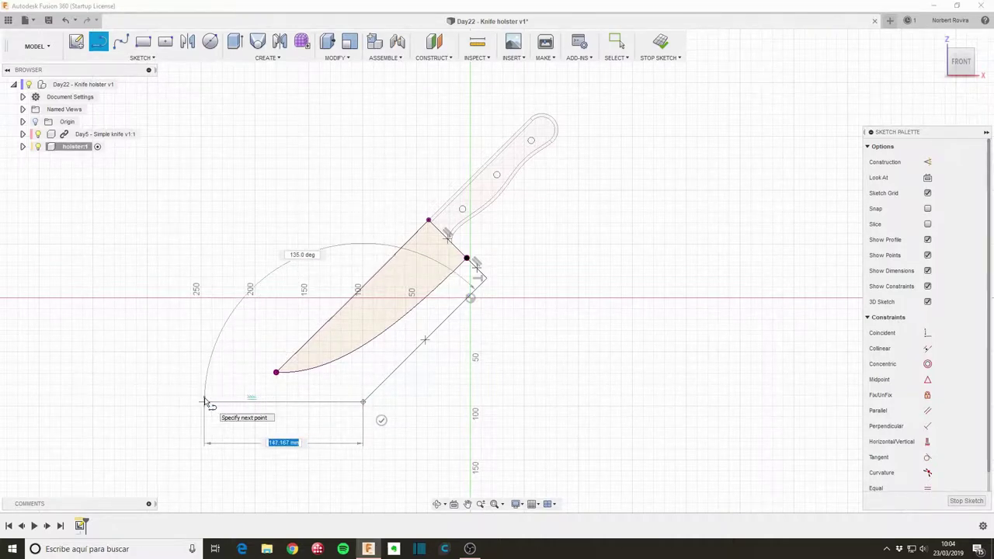
{"action": "left_click", "coordinate": [204, 402]}
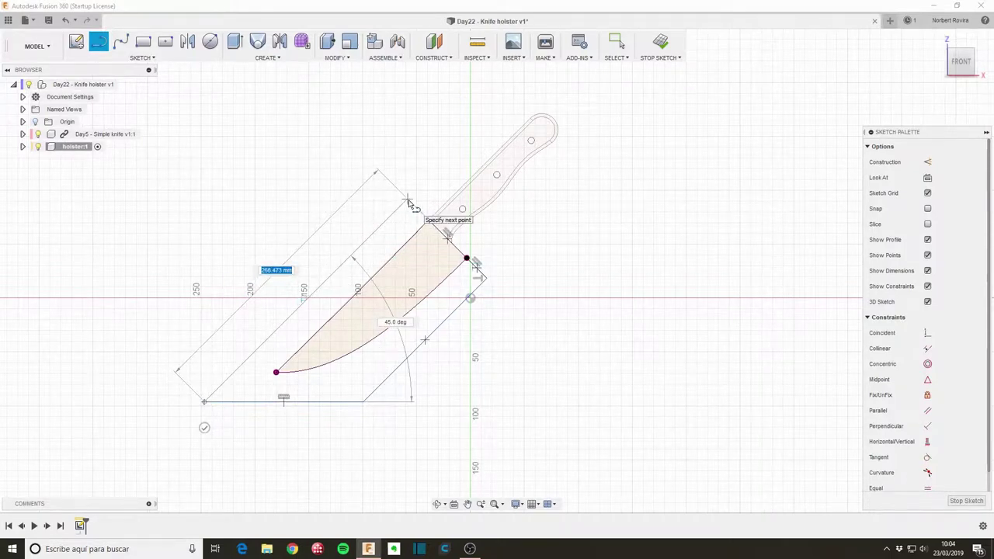
{"action": "left_click", "coordinate": [407, 201]}
{"action": "left_click", "coordinate": [429, 220]}
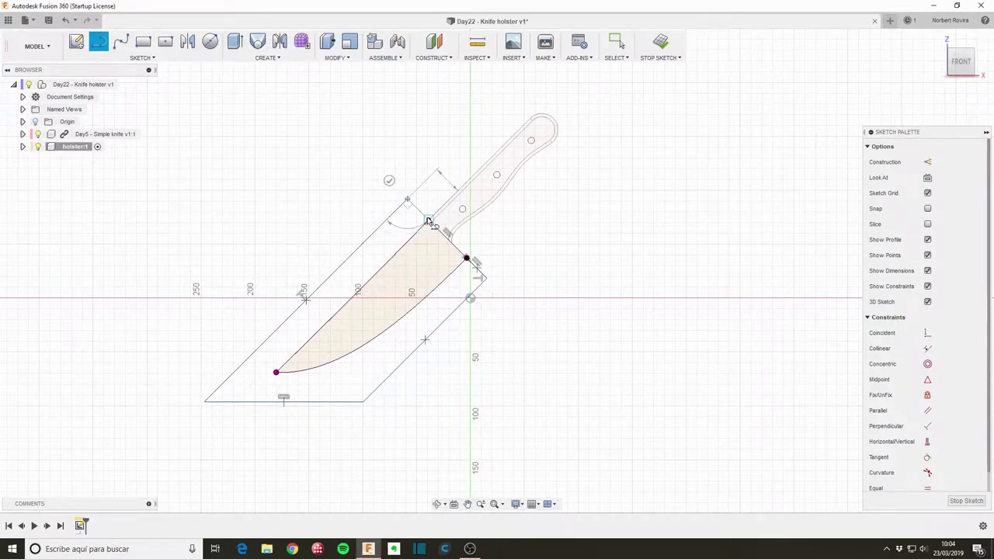
{"action": "key", "text": "Escape"}
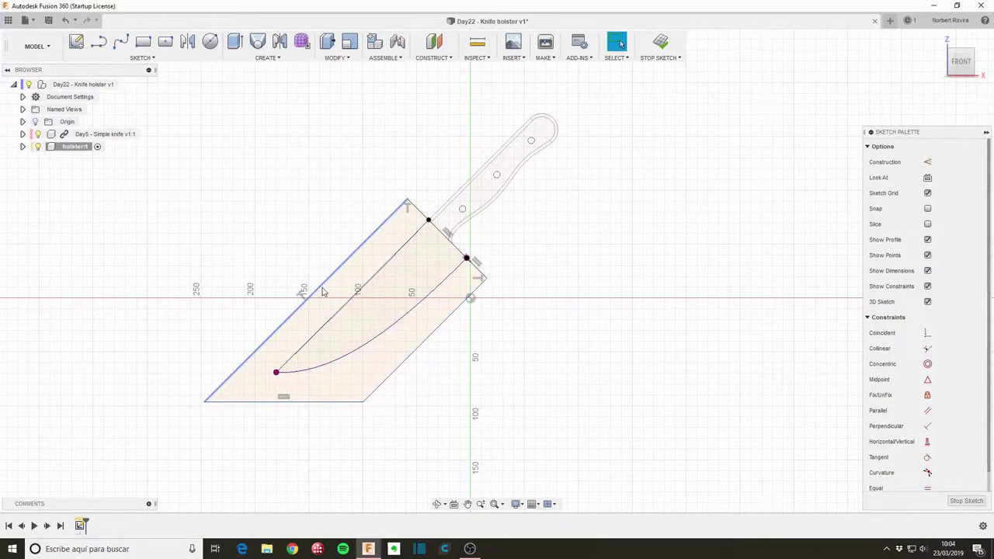
Step: Fix both diagonal holster lines in place
{"action": "left_click", "coordinate": [334, 314]}
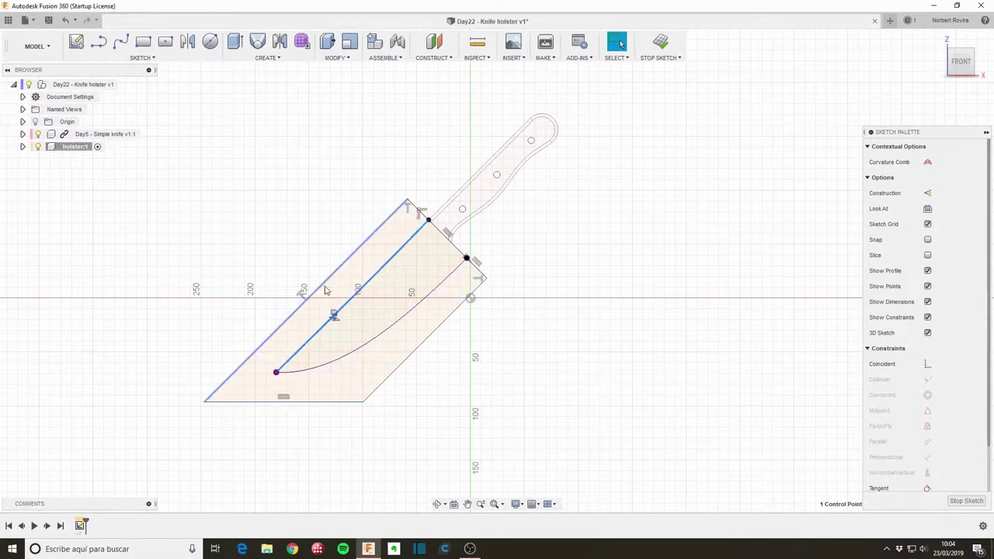
{"action": "left_click", "coordinate": [324, 286], "text": "shift"}
{"action": "right_click", "coordinate": [324, 289]}
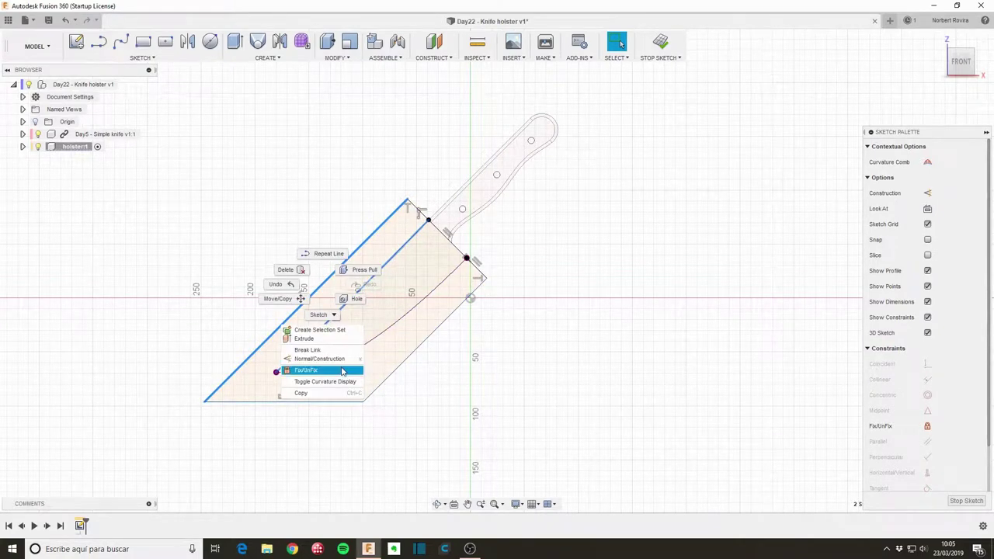
{"action": "left_click", "coordinate": [519, 353]}
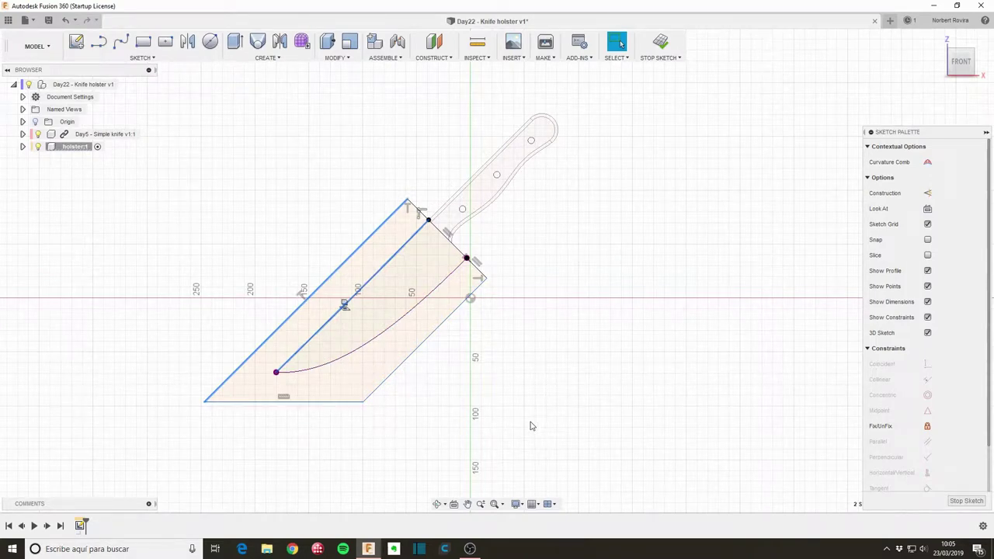
Step: Draw a horizontal base line from the bottom corner and a vertical line up to the holster edge
{"action": "key", "text": "l"}
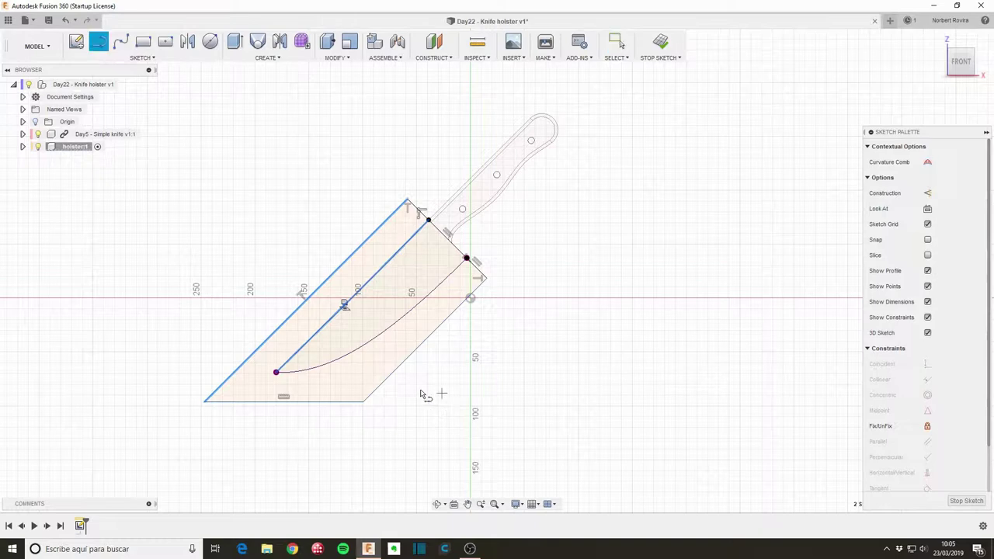
{"action": "left_click", "coordinate": [364, 401]}
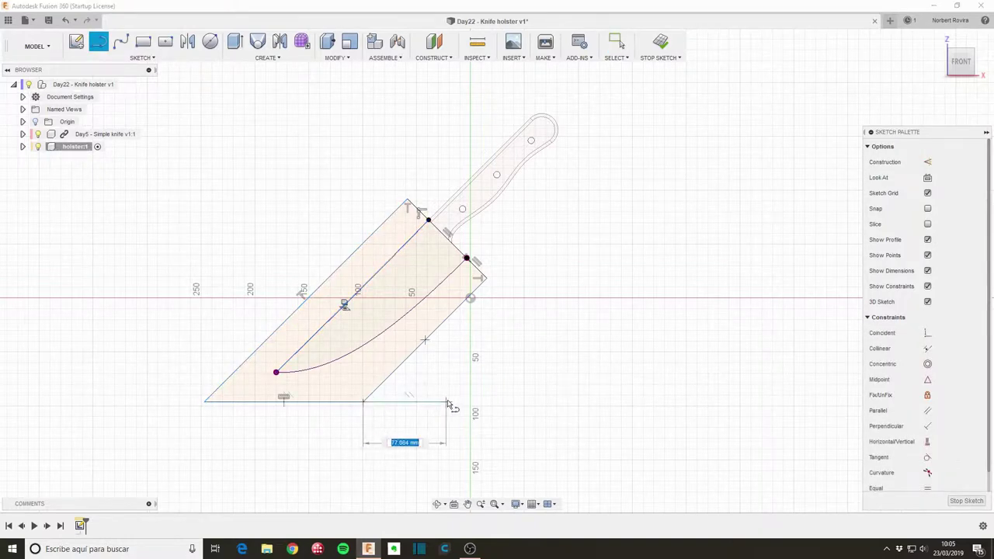
{"action": "left_click", "coordinate": [448, 402]}
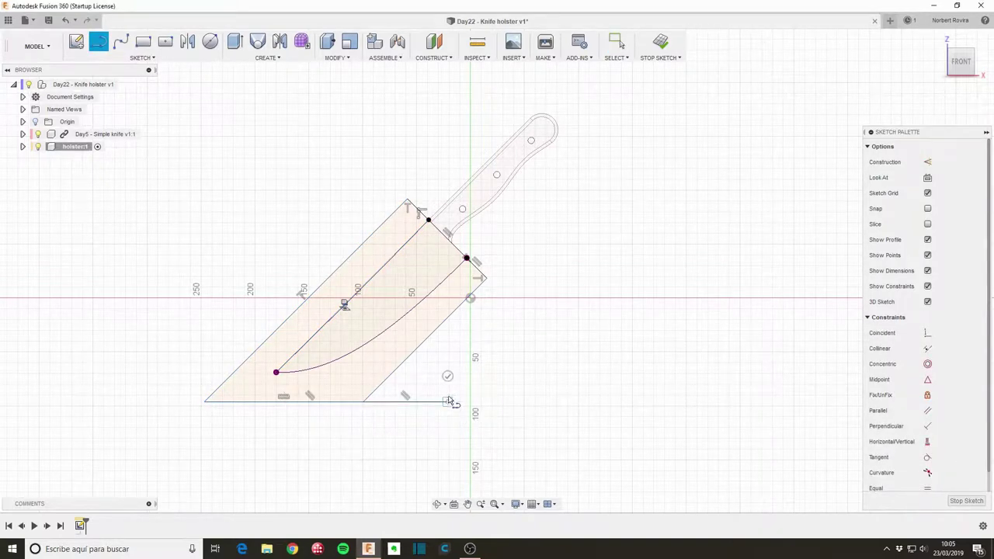
{"action": "double_click", "coordinate": [448, 318]}
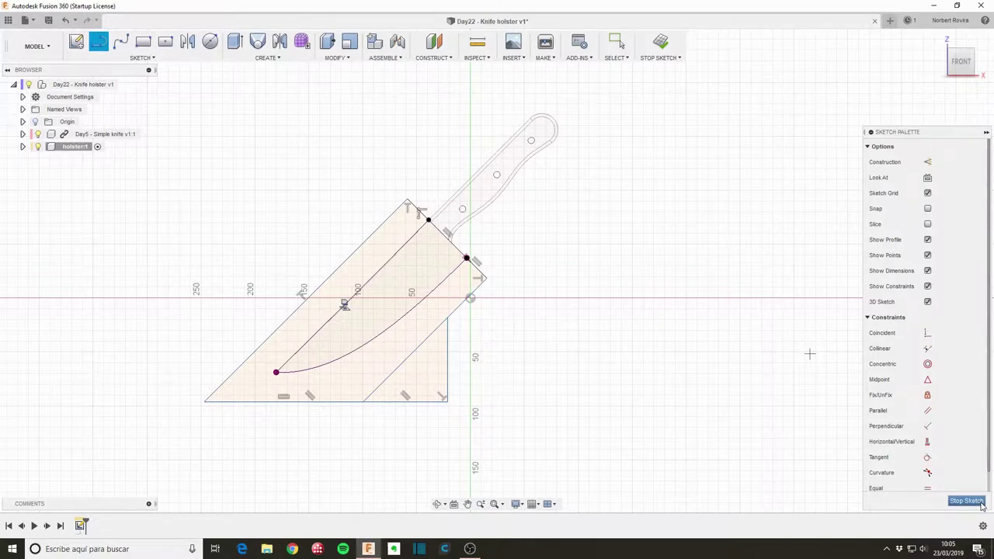
Step: Finish the sketch, attempt an offset and cancel it, then select the blade's curved edge and spine
{"action": "left_click", "coordinate": [981, 502]}
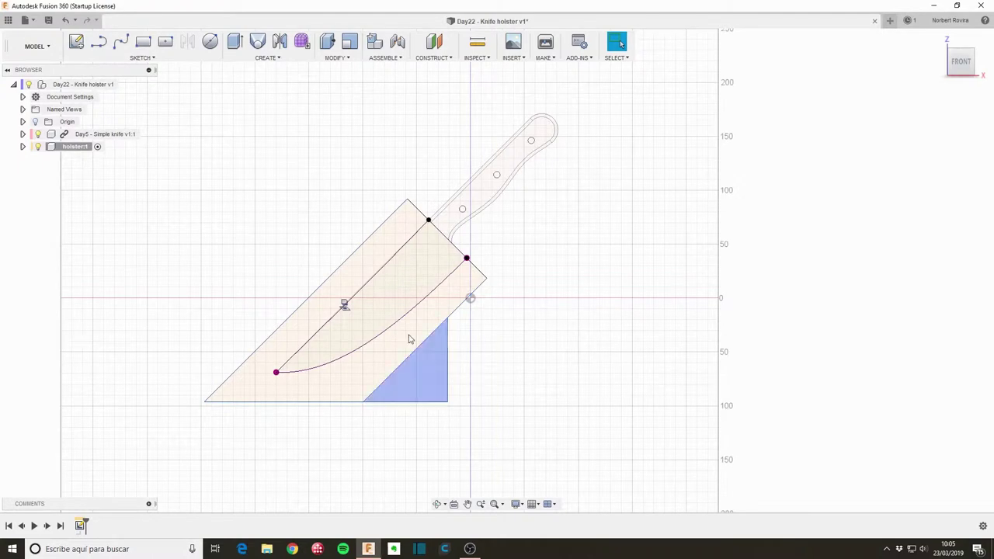
{"action": "key", "text": "o"}
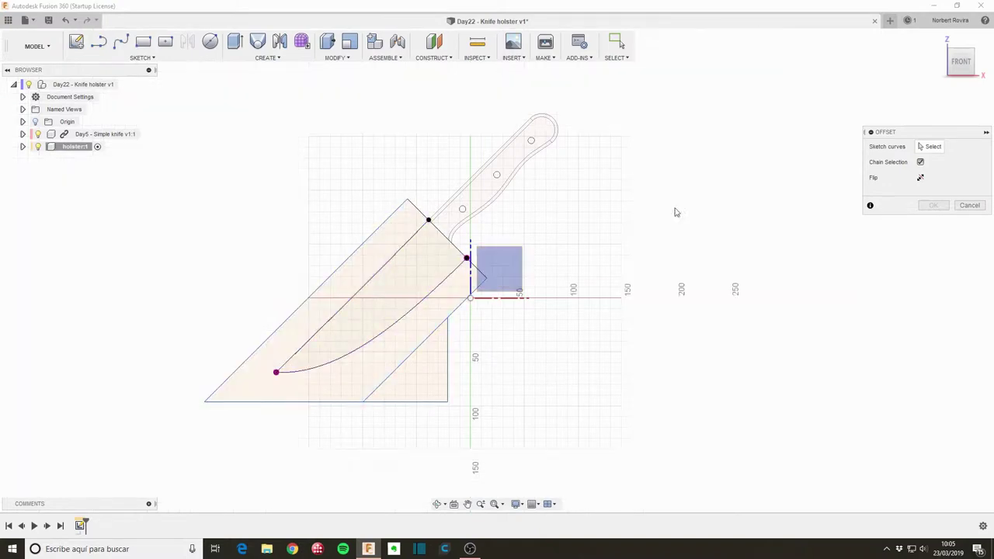
{"action": "left_click_drag", "start_coordinate": [947, 133], "coordinate": [689, 169]}
{"action": "left_click", "coordinate": [668, 197]}
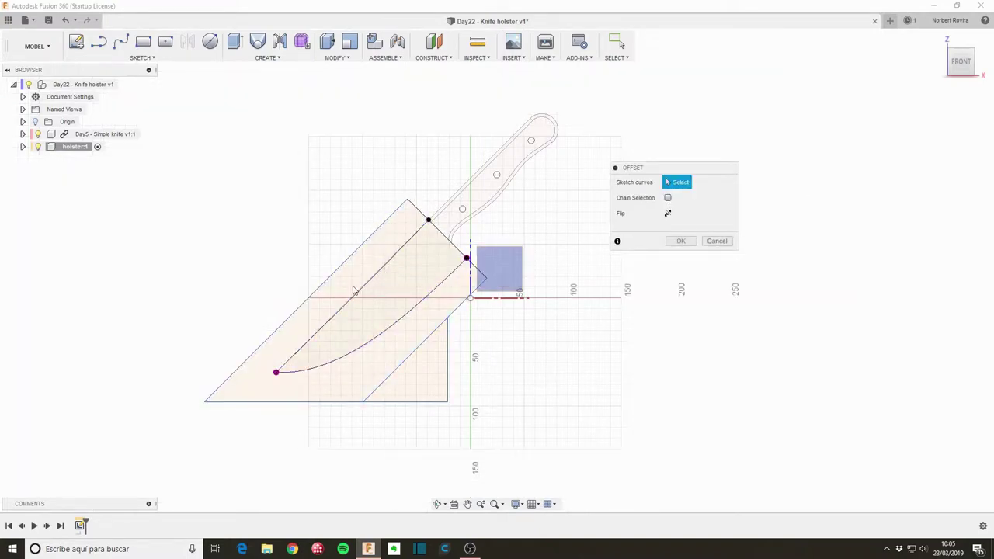
{"action": "scroll", "coordinate": [361, 302], "scroll_direction": "up", "scroll_amount": 4}
{"action": "middle_click_drag", "start_coordinate": [350, 329], "coordinate": [442, 266]}
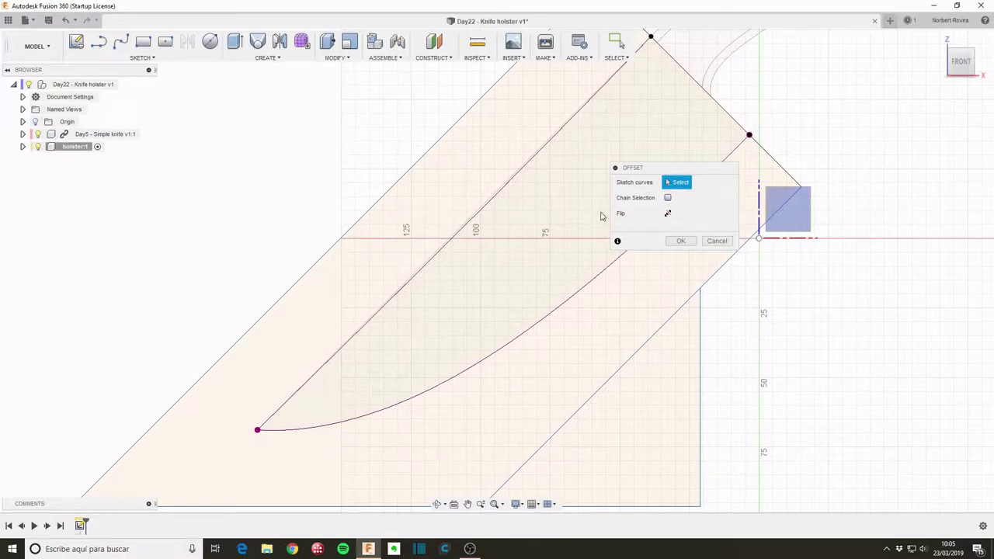
{"action": "left_click", "coordinate": [717, 241]}
{"action": "scroll", "coordinate": [536, 280], "scroll_direction": "down", "scroll_amount": 3}
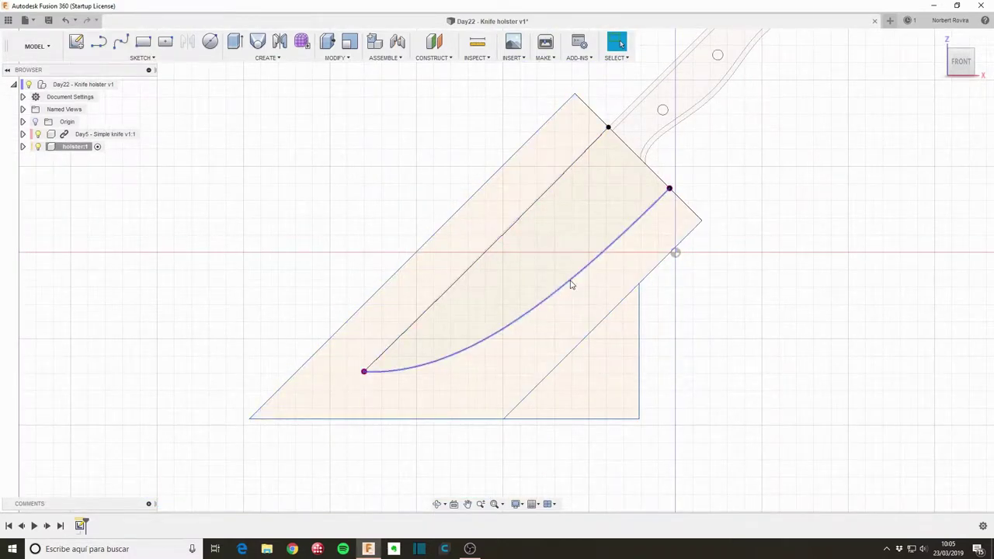
{"action": "left_click", "coordinate": [570, 285]}
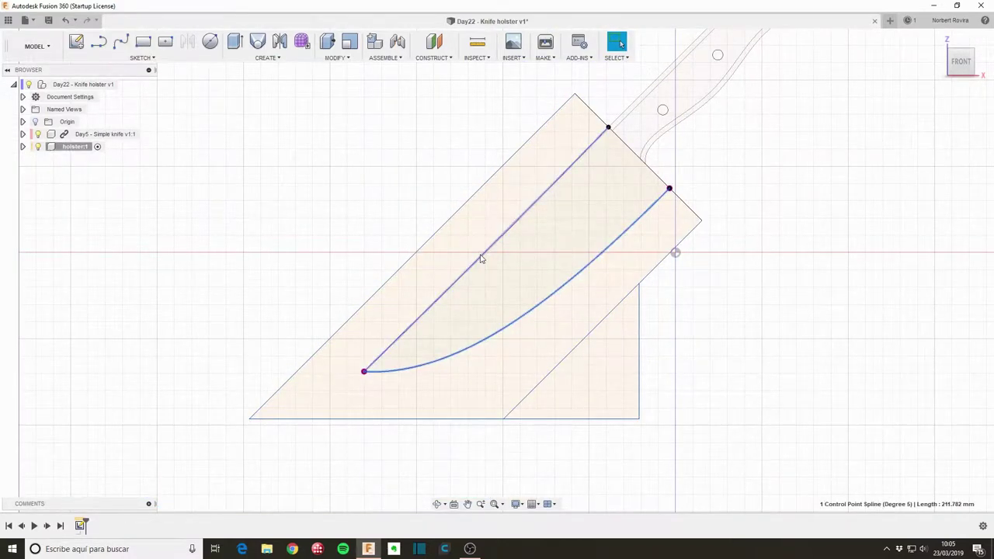
{"action": "left_click", "coordinate": [482, 255], "text": "shift"}
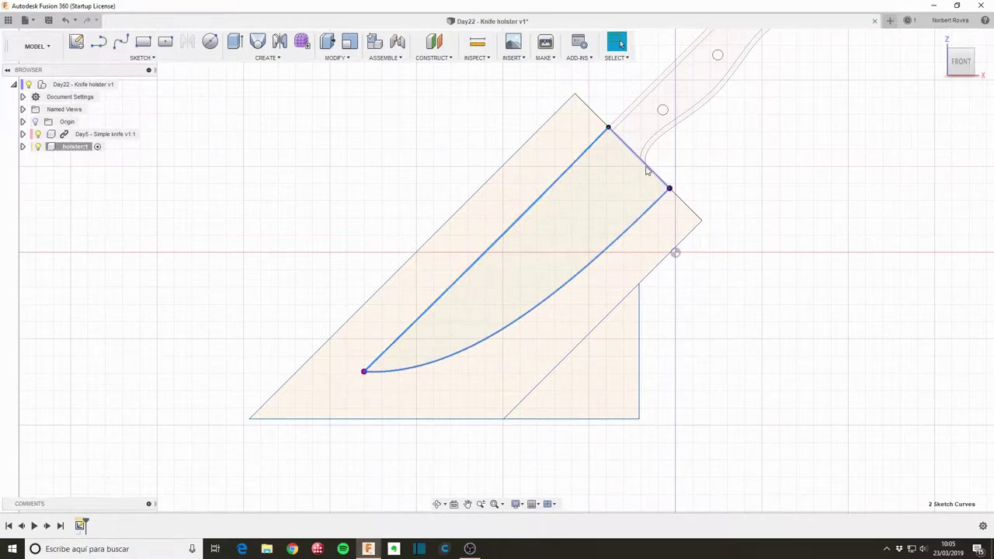
Step: Reopen the holster sketch and offset the blade spine and curved edge by 2 mm
{"action": "double_click", "coordinate": [554, 288]}
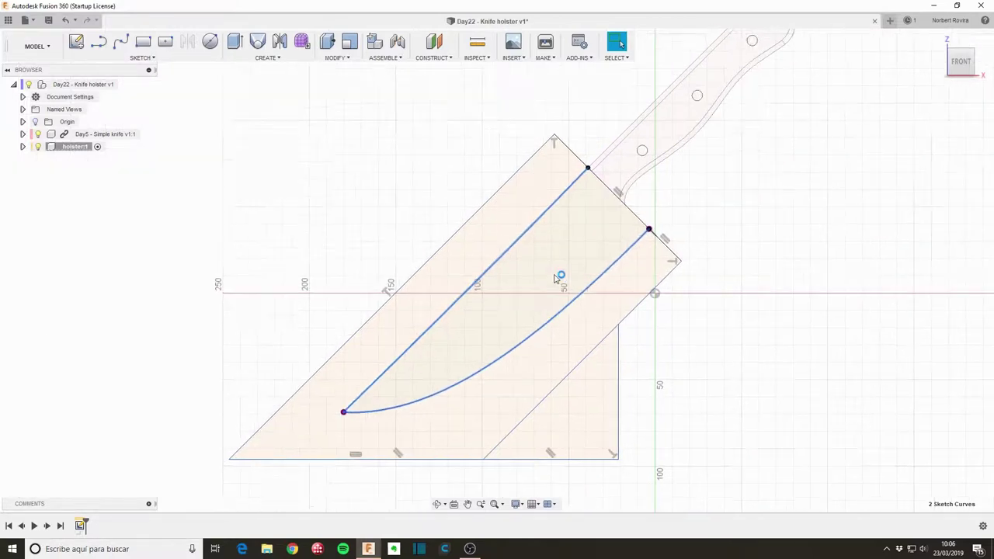
{"action": "key", "text": "o"}
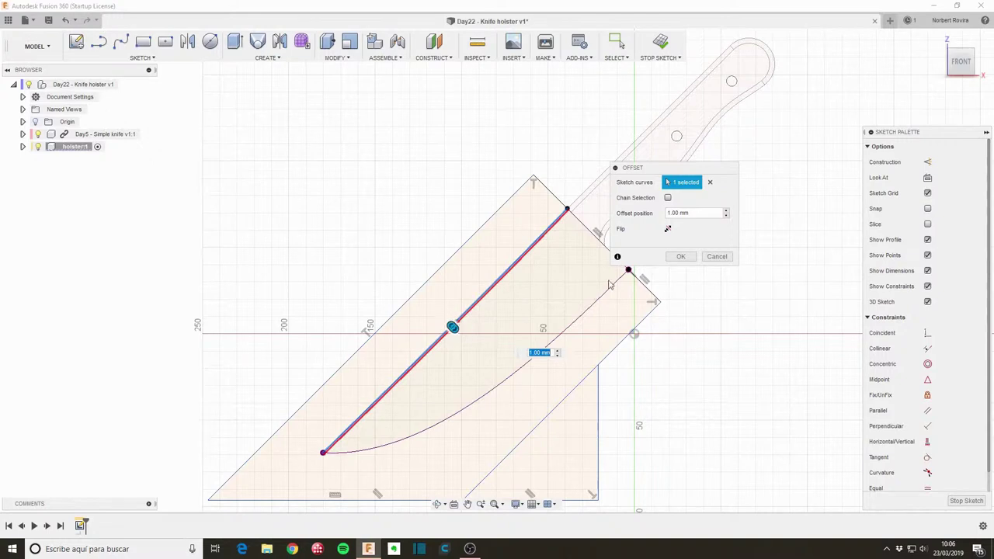
{"action": "left_click", "coordinate": [522, 367]}
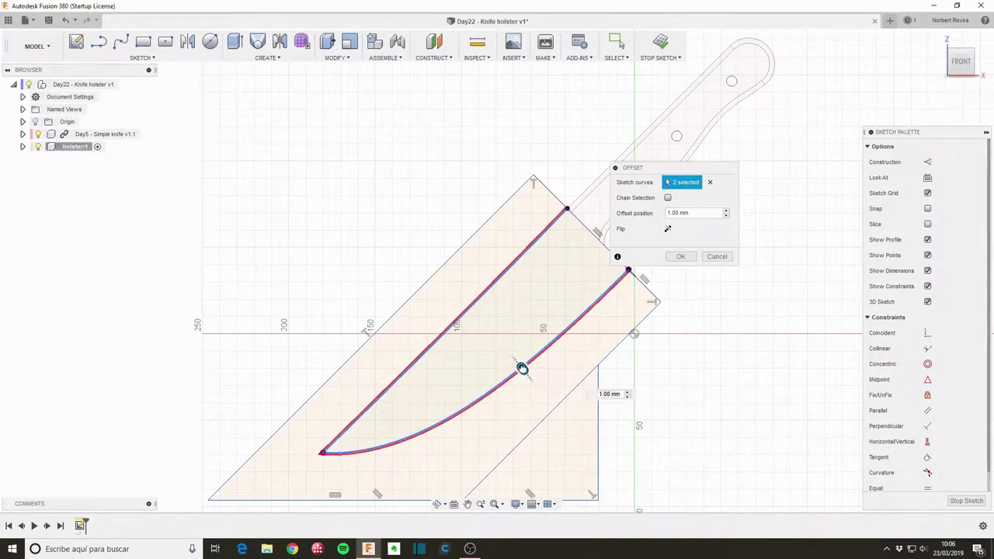
{"action": "left_click_drag", "start_coordinate": [521, 368], "coordinate": [524, 371]}
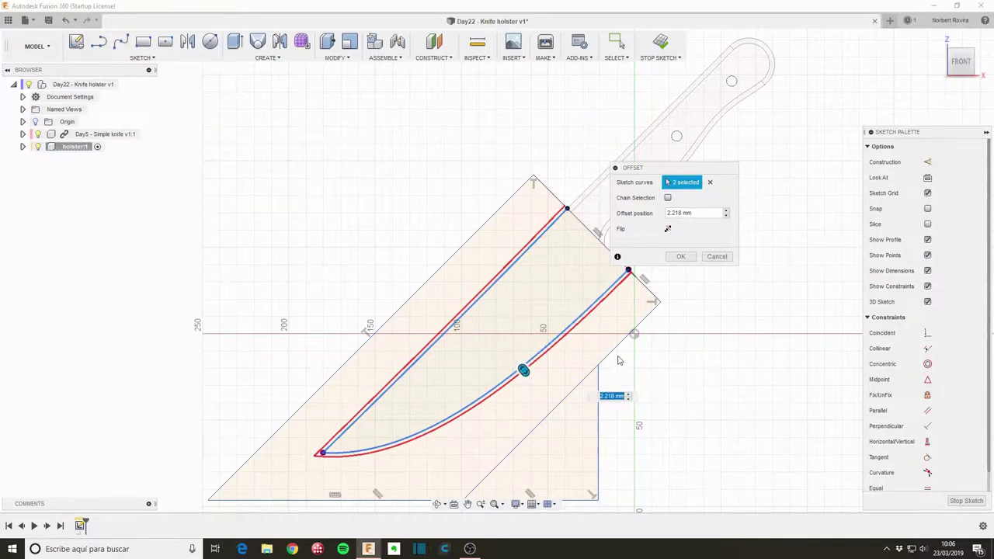
{"action": "type", "text": "1"}
{"action": "type", "text": ".5"}
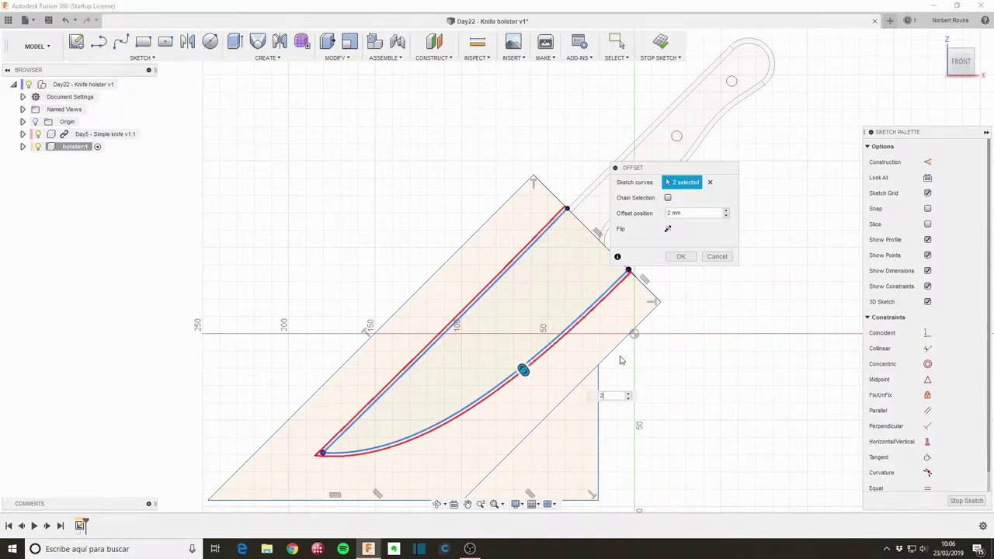
{"action": "left_click", "coordinate": [681, 256]}
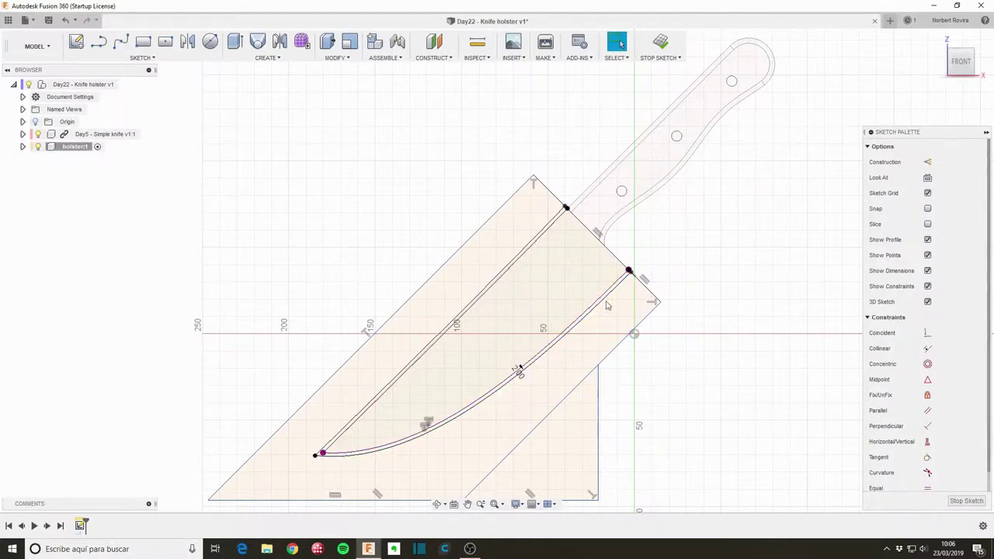
{"action": "scroll", "coordinate": [742, 305], "scroll_direction": "down", "scroll_amount": 1}
{"action": "scroll", "coordinate": [733, 320], "scroll_direction": "down", "scroll_amount": 1}
{"action": "scroll", "coordinate": [740, 388], "scroll_direction": "down", "scroll_amount": 1}
{"action": "scroll", "coordinate": [715, 288], "scroll_direction": "down", "scroll_amount": 1}
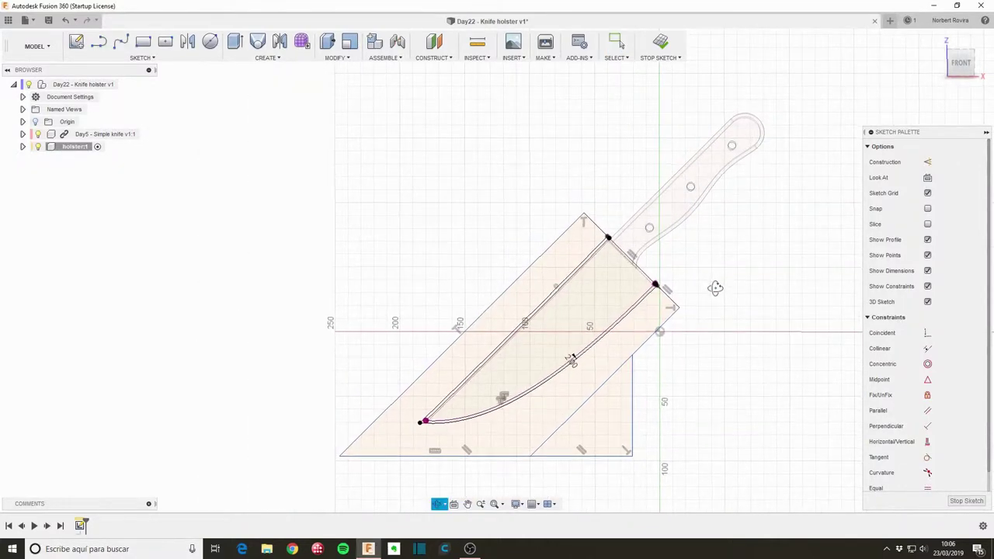
{"action": "mouse_move", "coordinate": [715, 288]}
{"action": "middle_mouse_down", "text": "shift"}
{"action": "mouse_move", "coordinate": [749, 226]}
{"action": "mouse_move", "coordinate": [723, 260]}
{"action": "middle_mouse_up", "text": "shift"}
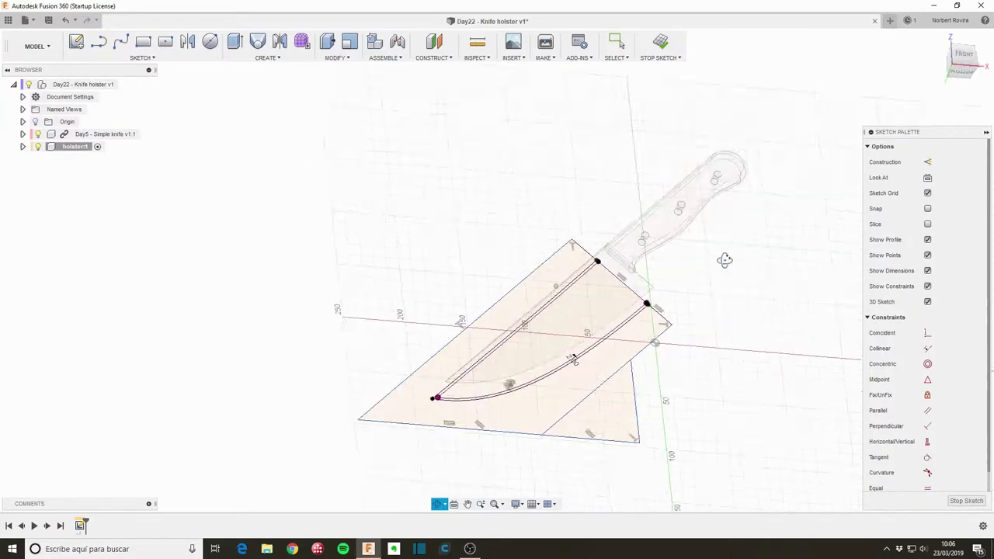
Step: Finish the holster sketch, start Extrude, and switch to the FRONT view
{"action": "left_click", "coordinate": [976, 503]}
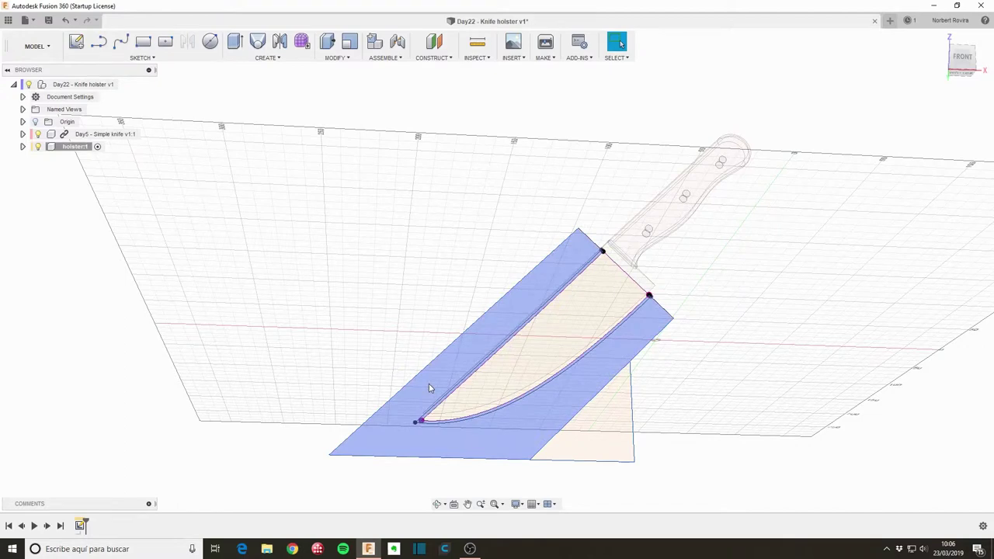
{"action": "key", "text": "e"}
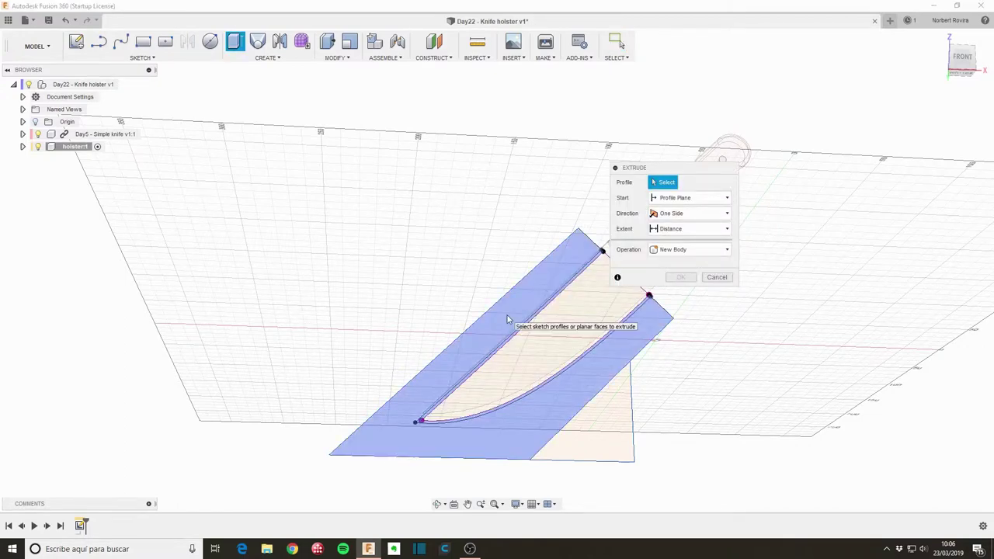
{"action": "scroll", "coordinate": [480, 343], "scroll_direction": "up", "scroll_amount": 3}
{"action": "scroll", "coordinate": [481, 342], "scroll_direction": "up", "scroll_amount": 2}
{"action": "scroll", "coordinate": [486, 338], "scroll_direction": "down", "scroll_amount": 4}
{"action": "scroll", "coordinate": [491, 334], "scroll_direction": "down", "scroll_amount": 2}
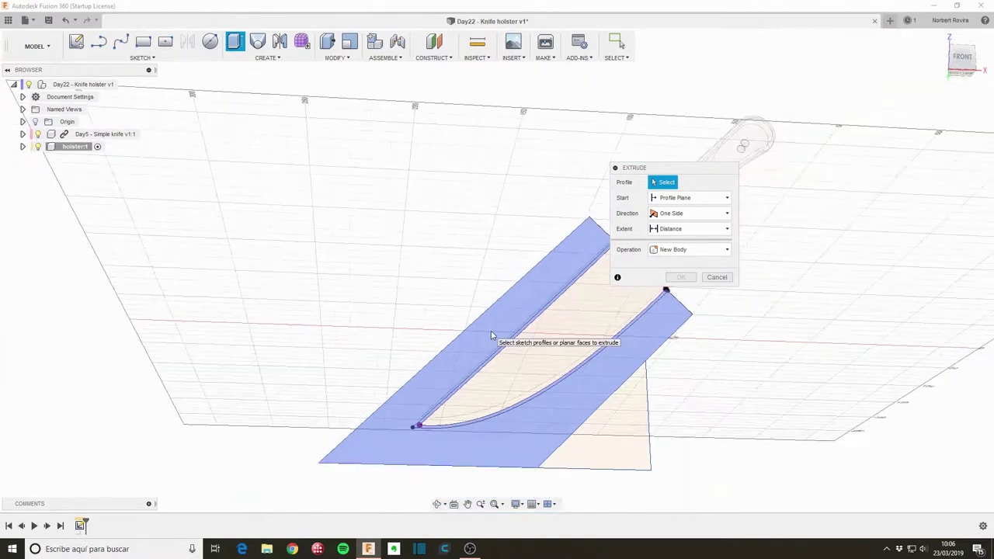
{"action": "left_click", "coordinate": [963, 58]}
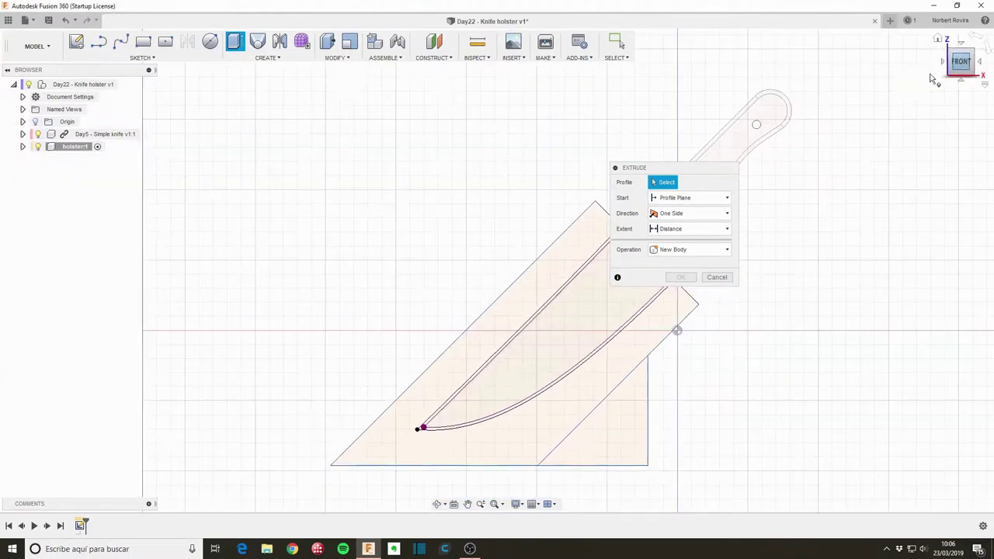
{"action": "scroll", "coordinate": [423, 400], "scroll_direction": "up", "scroll_amount": 4}
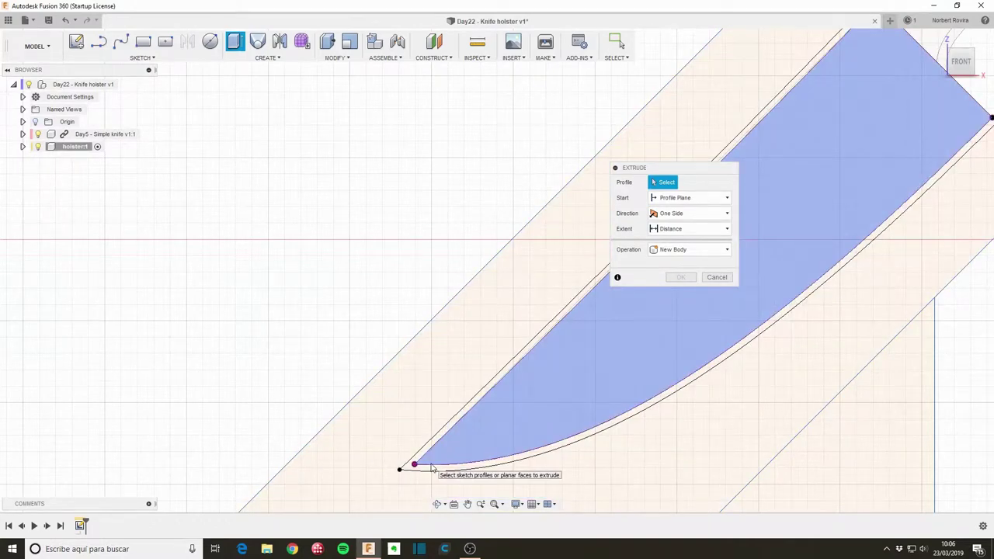
{"action": "scroll", "coordinate": [861, 186], "scroll_direction": "down", "scroll_amount": 2}
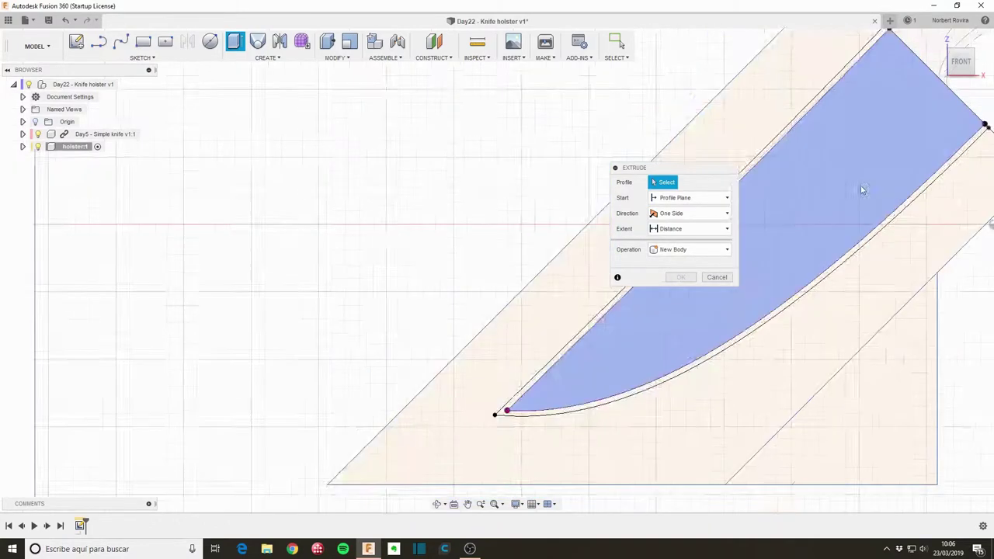
{"action": "scroll", "coordinate": [835, 135], "scroll_direction": "down", "scroll_amount": 3}
Step: Reopen the holster sketch and zoom in where the blade spine meets the upper edge
{"action": "left_click", "coordinate": [718, 278]}
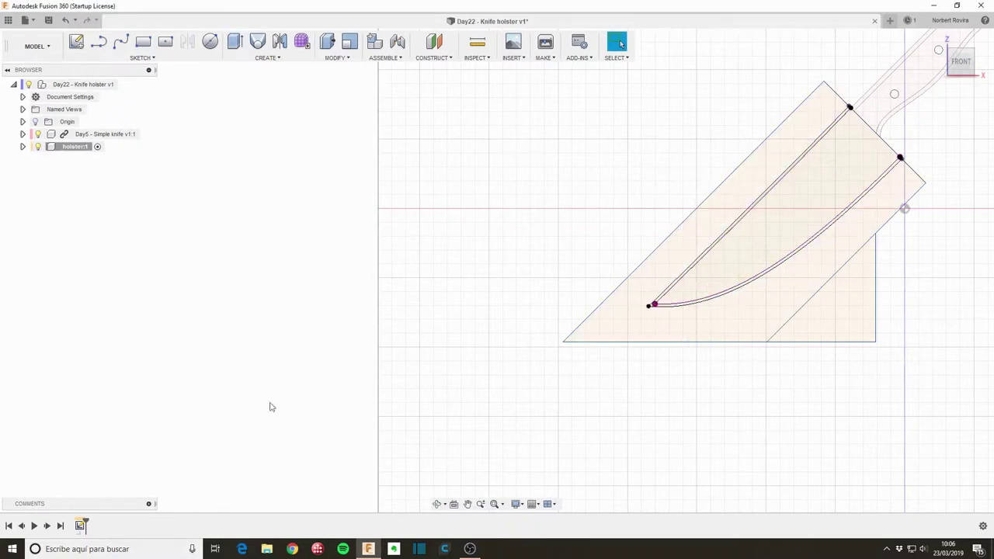
{"action": "double_click", "coordinate": [81, 527]}
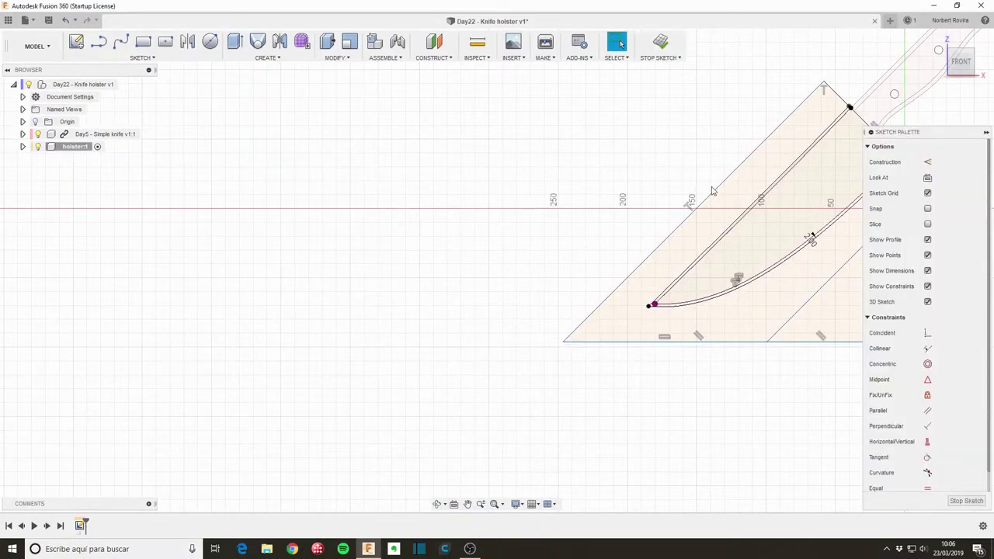
{"action": "scroll", "coordinate": [759, 202], "scroll_direction": "up", "scroll_amount": 3}
{"action": "middle_click_drag", "start_coordinate": [443, 273], "coordinate": [250, 350]}
{"action": "key", "text": "Escape"}
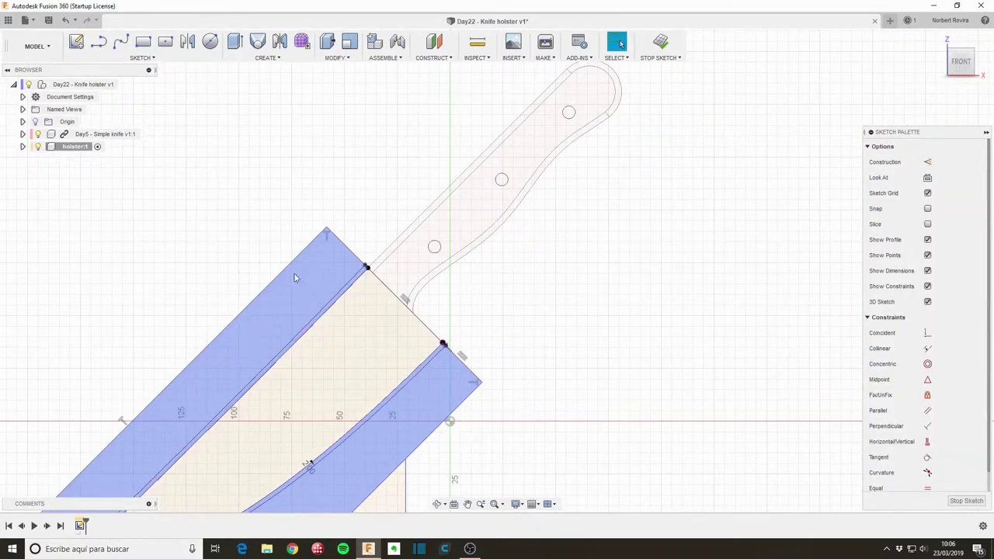
{"action": "scroll", "coordinate": [369, 299], "scroll_direction": "up", "scroll_amount": 3}
{"action": "scroll", "coordinate": [373, 311], "scroll_direction": "up", "scroll_amount": 2}
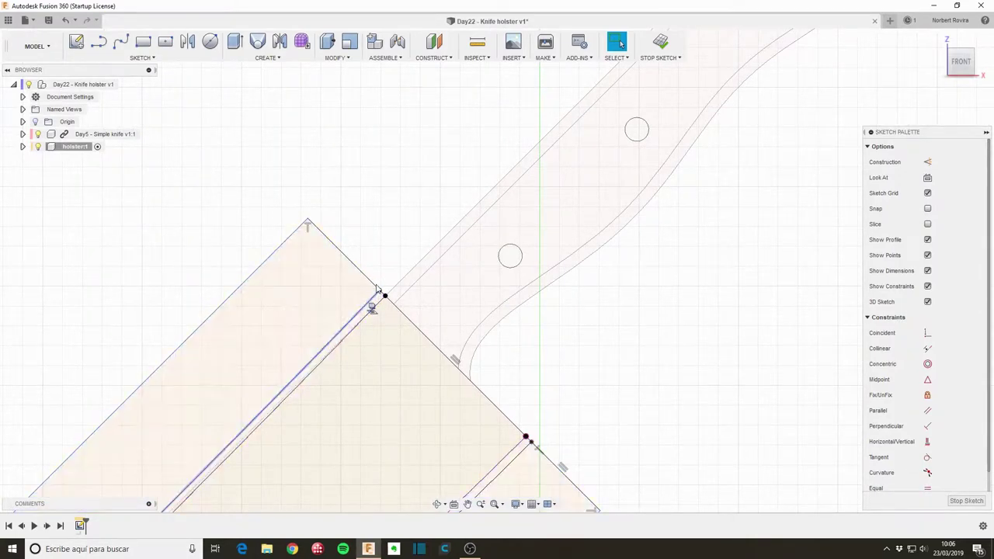
{"action": "scroll", "coordinate": [395, 281], "scroll_direction": "up", "scroll_amount": 3}
{"action": "scroll", "coordinate": [395, 281], "scroll_direction": "up", "scroll_amount": 10}
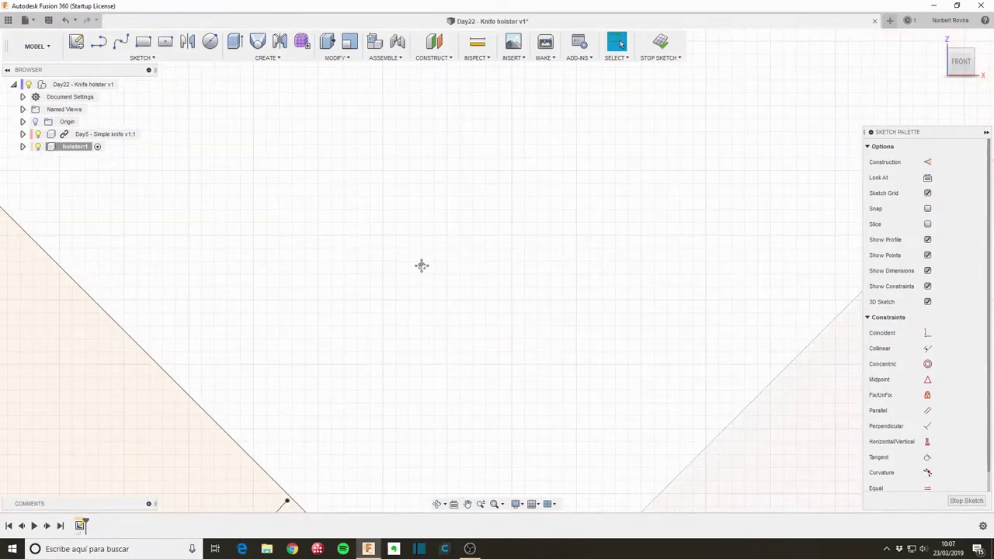
{"action": "scroll", "coordinate": [435, 263], "scroll_direction": "down", "scroll_amount": 3}
Step: Add short lines closing the clearance gaps at the blade's heel, undoing a mistake, then finish the sketch
{"action": "key", "text": "s"}
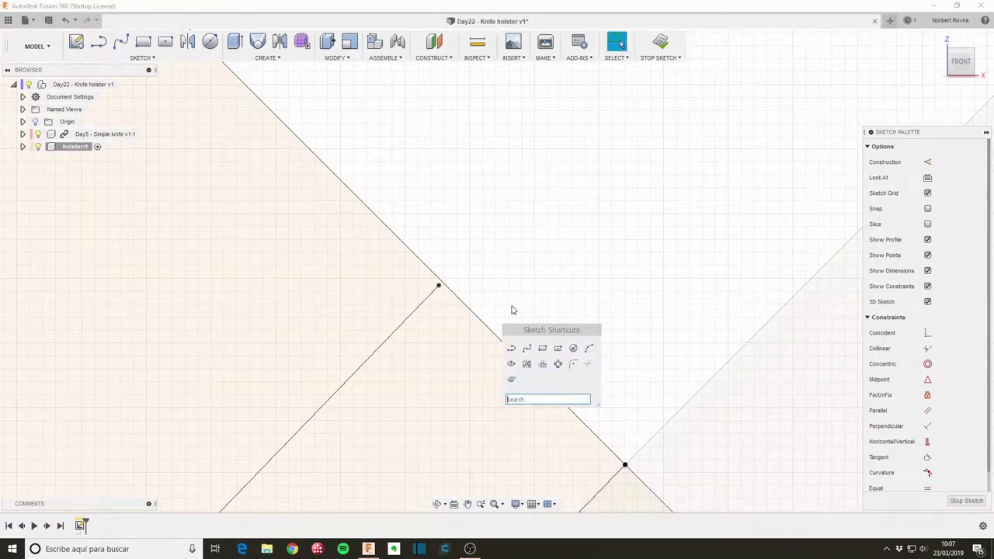
{"action": "left_click", "coordinate": [513, 348]}
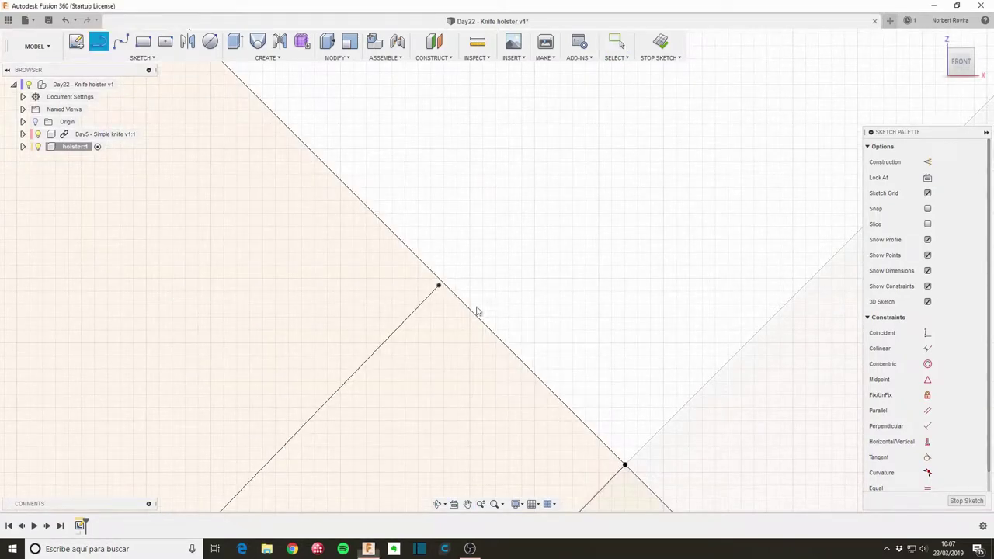
{"action": "left_click", "coordinate": [439, 288]}
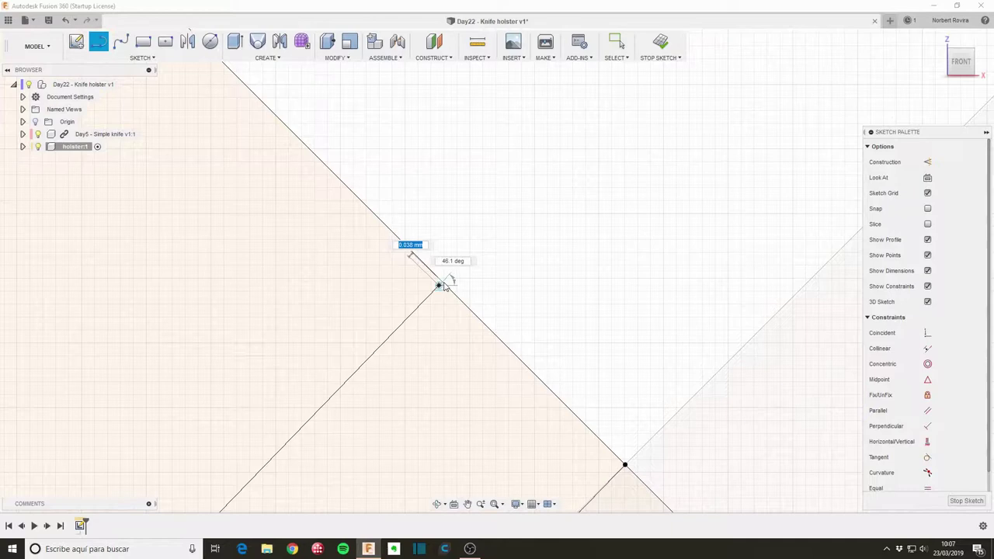
{"action": "key", "text": "Escape"}
{"action": "key", "text": "ctrl+z"}
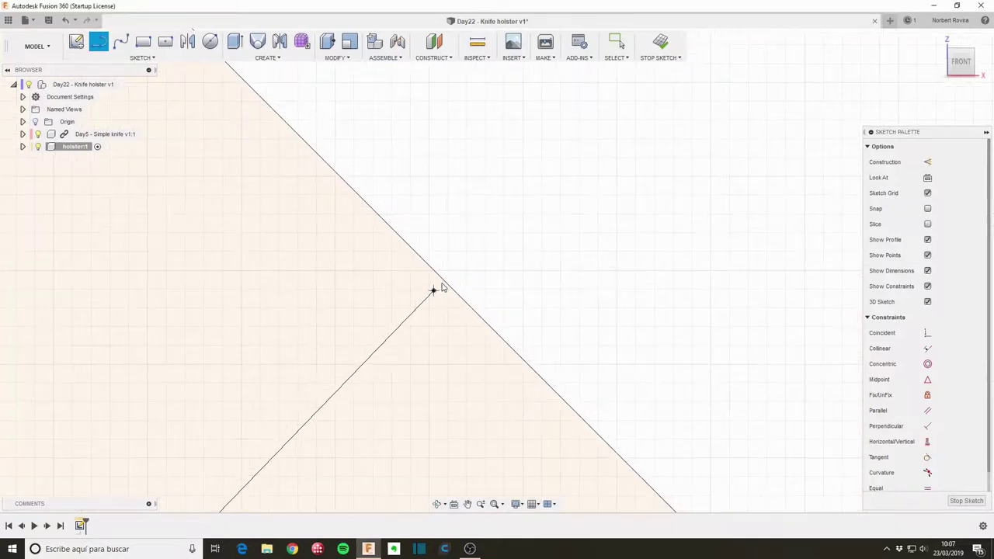
{"action": "left_click", "coordinate": [442, 288]}
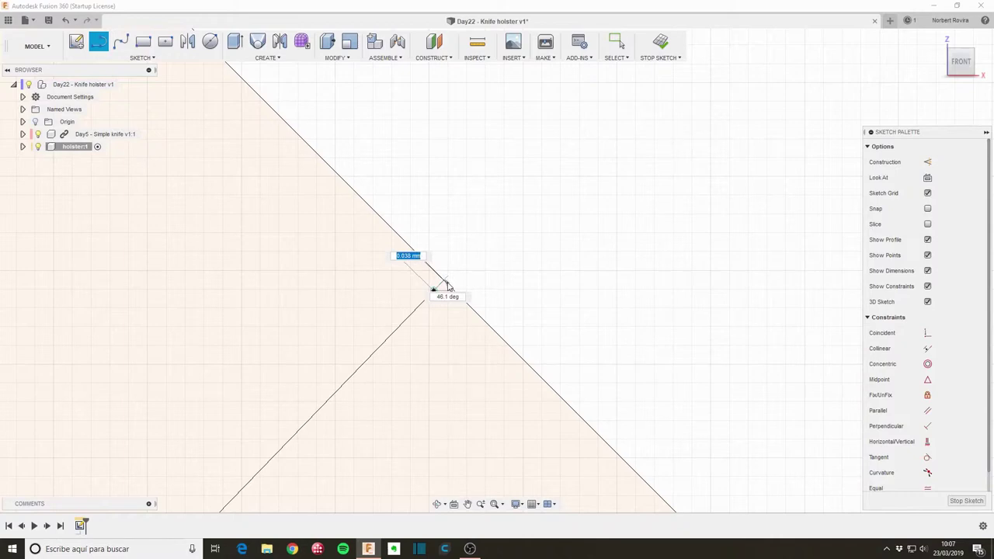
{"action": "key", "text": "Escape"}
{"action": "scroll", "coordinate": [558, 325], "scroll_direction": "down", "scroll_amount": 3}
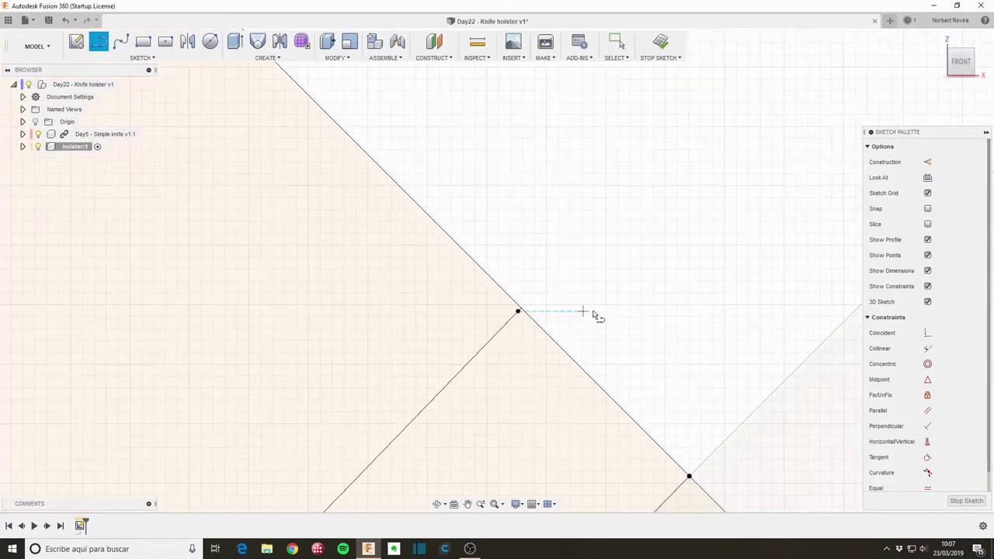
{"action": "scroll", "coordinate": [594, 315], "scroll_direction": "down", "scroll_amount": 1}
{"action": "scroll", "coordinate": [622, 322], "scroll_direction": "down", "scroll_amount": 2}
{"action": "scroll", "coordinate": [650, 329], "scroll_direction": "down", "scroll_amount": 2}
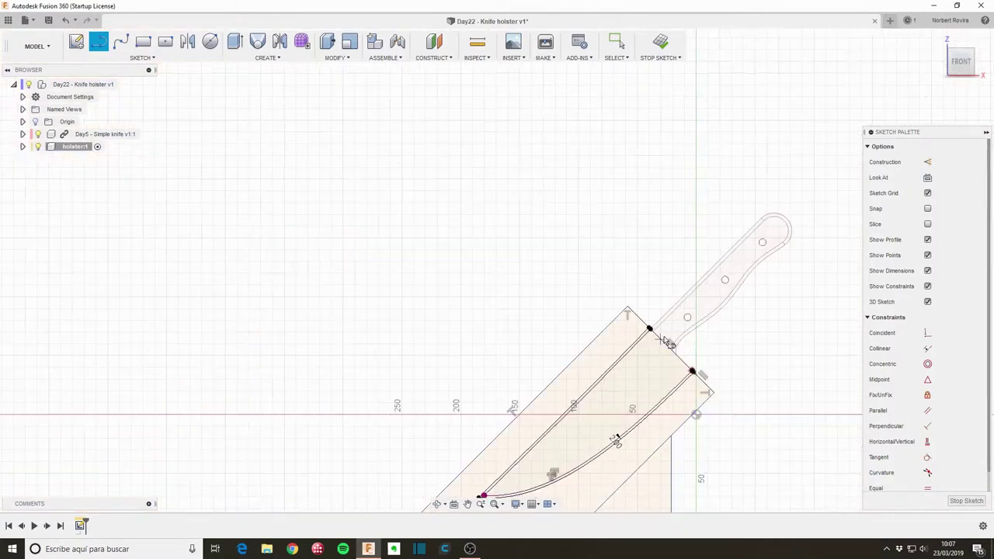
{"action": "key", "text": "Escape"}
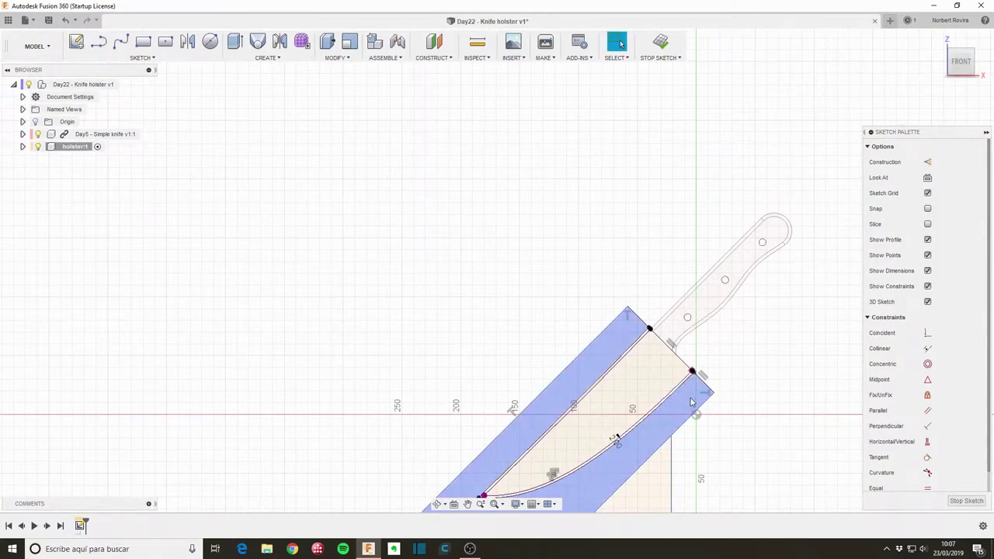
{"action": "scroll", "coordinate": [518, 330], "scroll_direction": "down", "scroll_amount": 4}
{"action": "scroll", "coordinate": [529, 272], "scroll_direction": "up", "scroll_amount": 1}
{"action": "scroll", "coordinate": [402, 307], "scroll_direction": "up", "scroll_amount": 2}
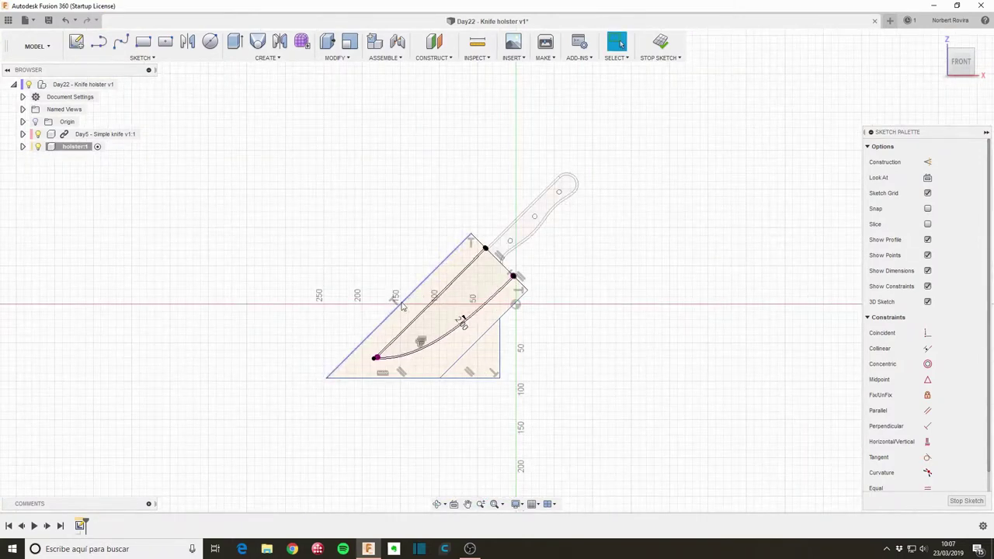
{"action": "scroll", "coordinate": [403, 307], "scroll_direction": "up", "scroll_amount": 1}
{"action": "left_click", "coordinate": [966, 501]}
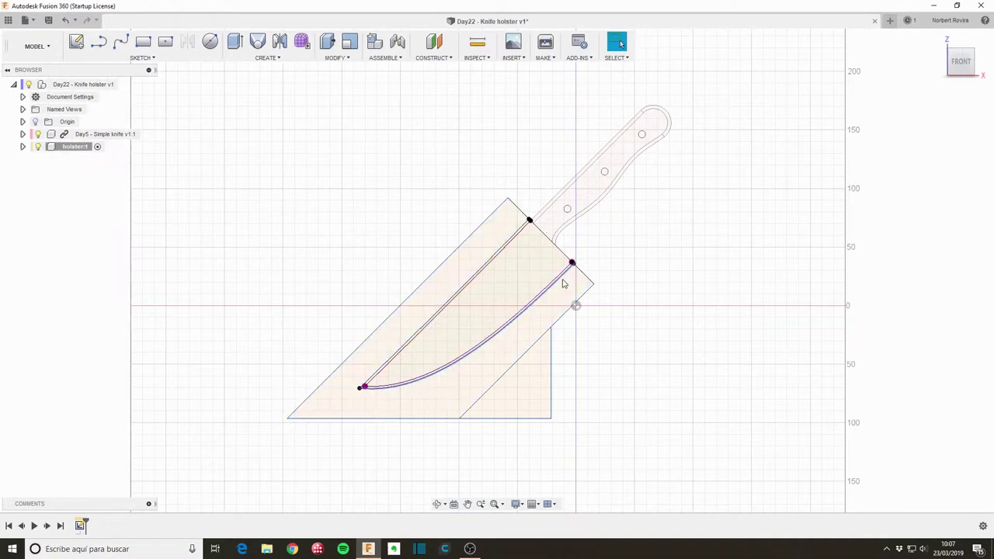
Step: Extrude the holster outline and lower triangle symmetrically to 40 mm as a new body
{"action": "key", "text": "e"}
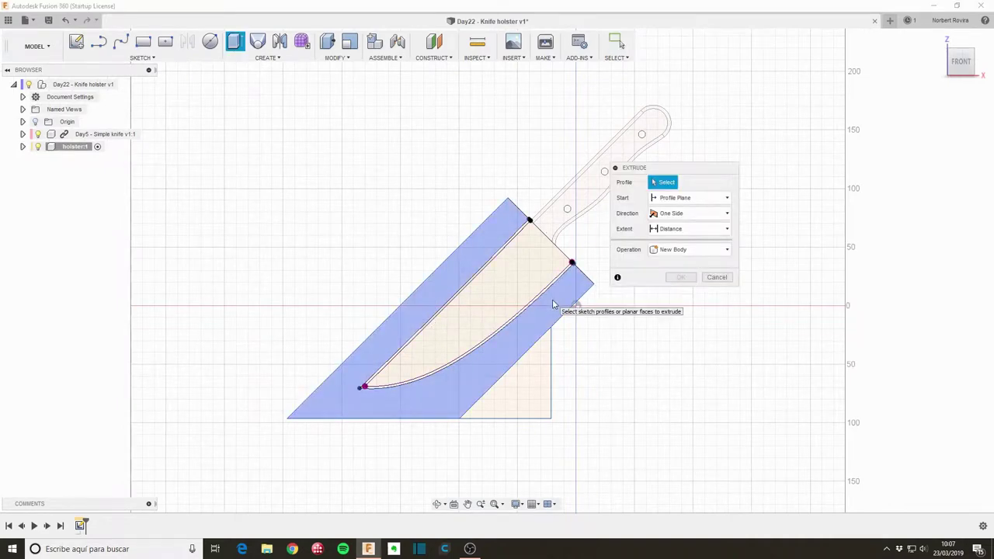
{"action": "left_click", "coordinate": [553, 305]}
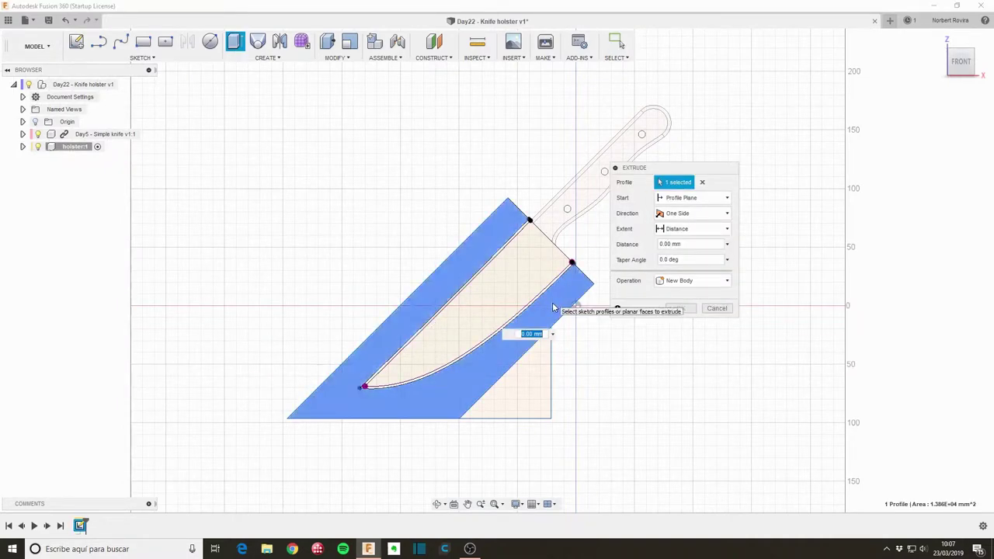
{"action": "left_click", "coordinate": [542, 378]}
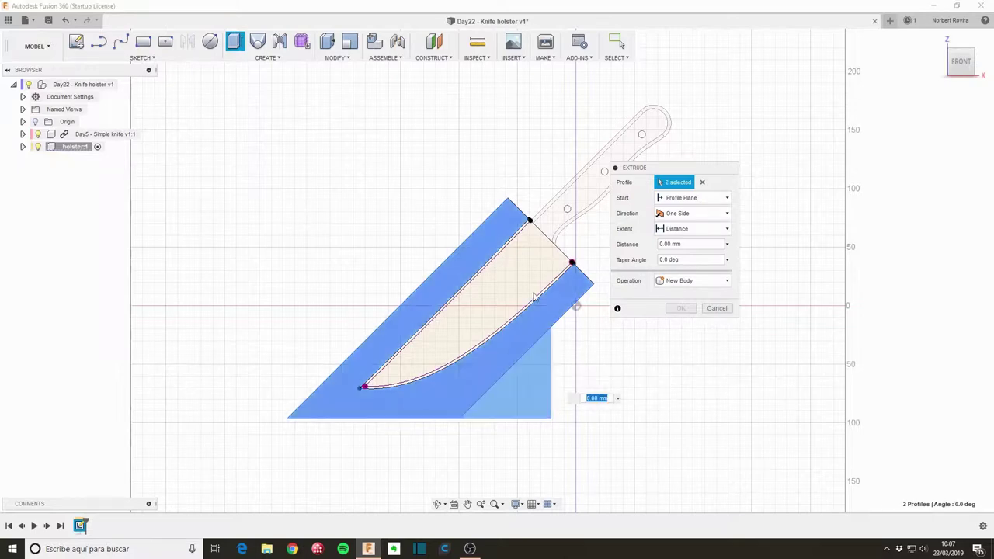
{"action": "left_click", "coordinate": [692, 213]}
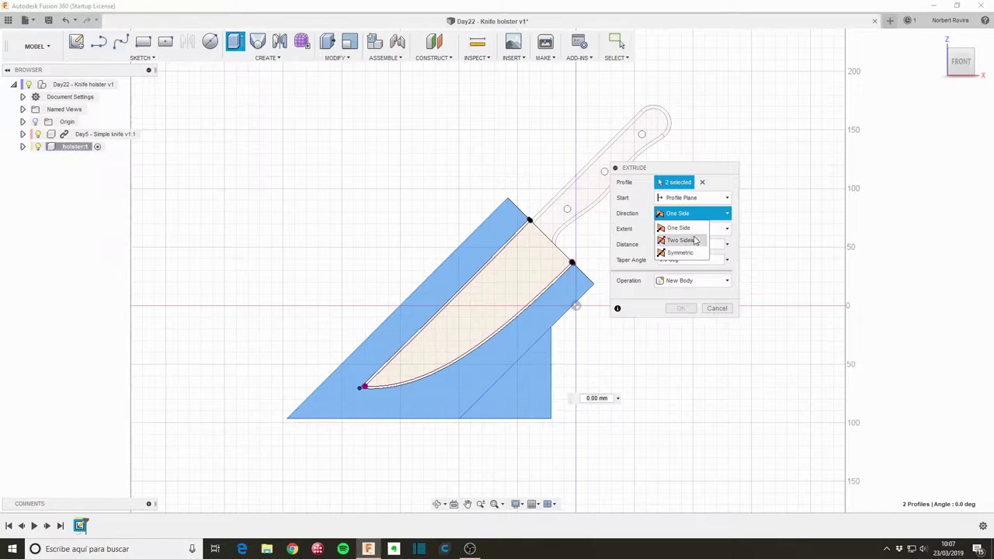
{"action": "left_click", "coordinate": [691, 253]}
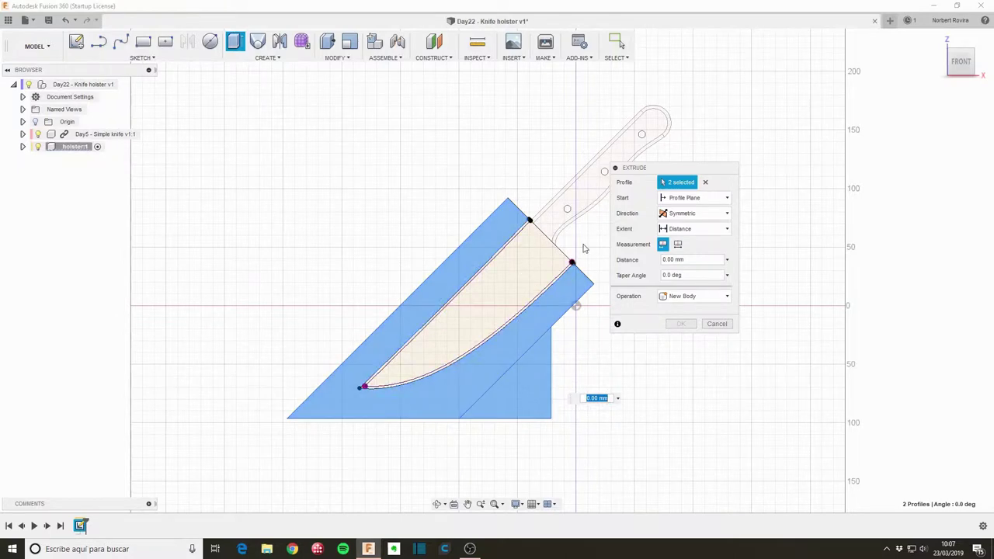
{"action": "middle_click_drag", "start_coordinate": [372, 253], "coordinate": [388, 271], "text": "shift"}
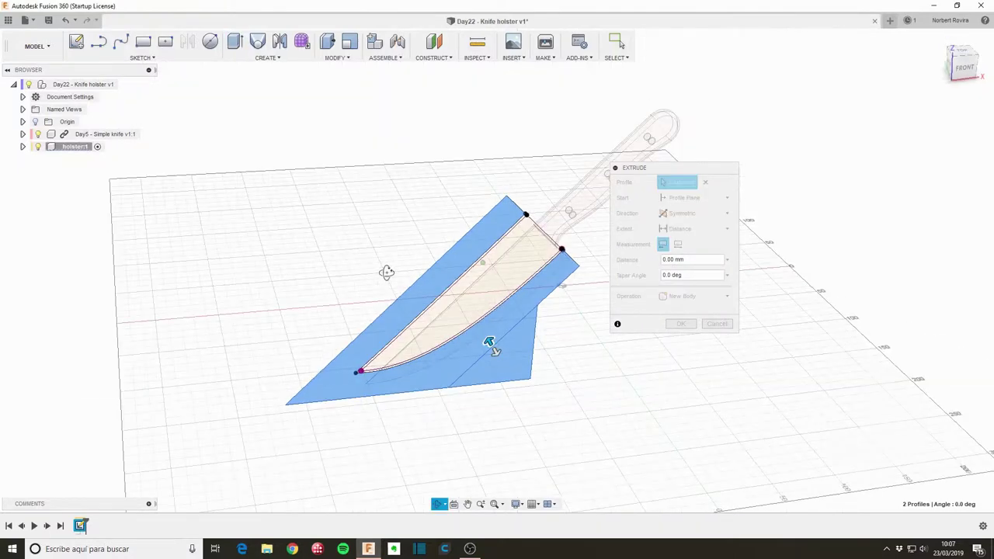
{"action": "left_click_drag", "start_coordinate": [495, 352], "coordinate": [503, 372]}
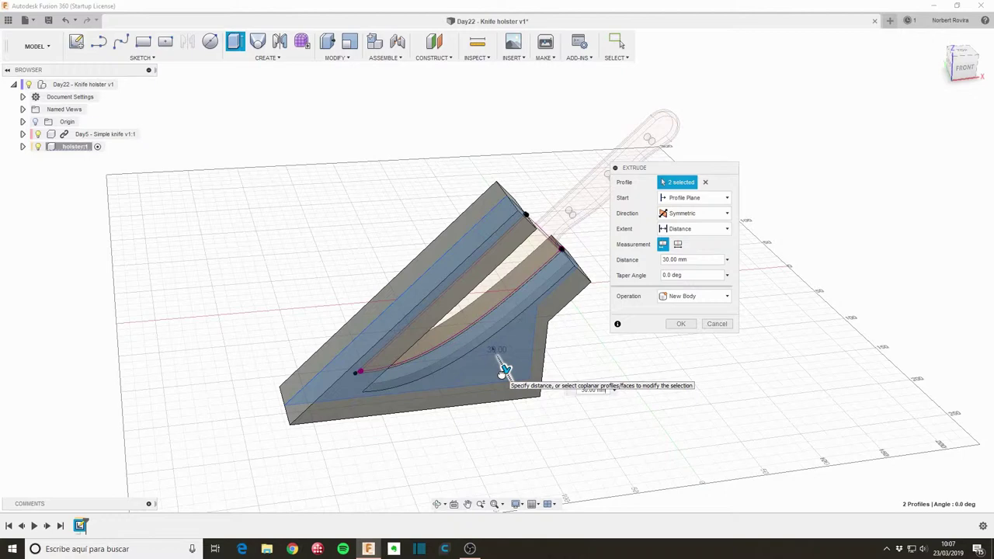
{"action": "left_click_drag", "start_coordinate": [504, 372], "coordinate": [508, 377]}
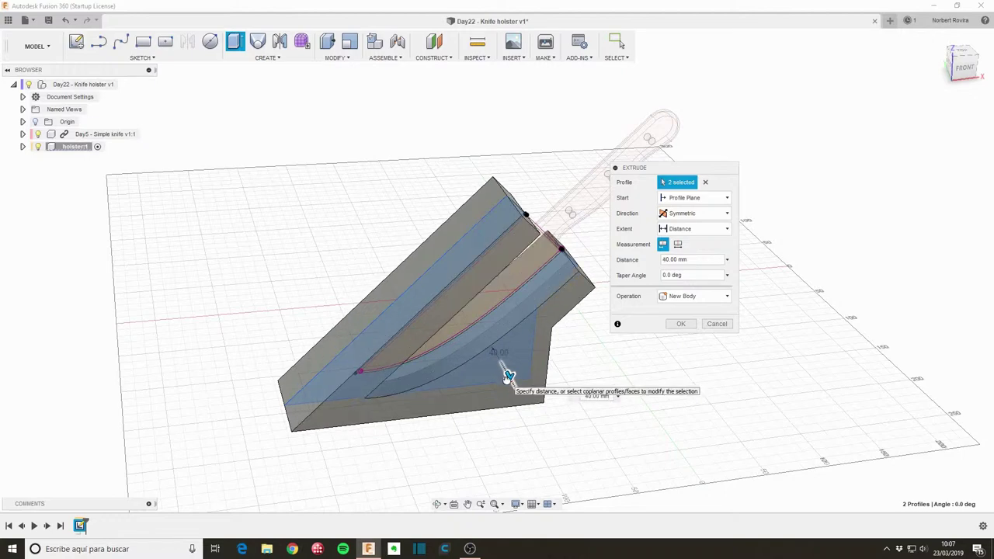
{"action": "mouse_move", "coordinate": [511, 378]}
{"action": "middle_mouse_down", "text": "shift"}
{"action": "mouse_move", "coordinate": [493, 333]}
{"action": "mouse_move", "coordinate": [528, 346]}
{"action": "middle_mouse_up", "text": "shift"}
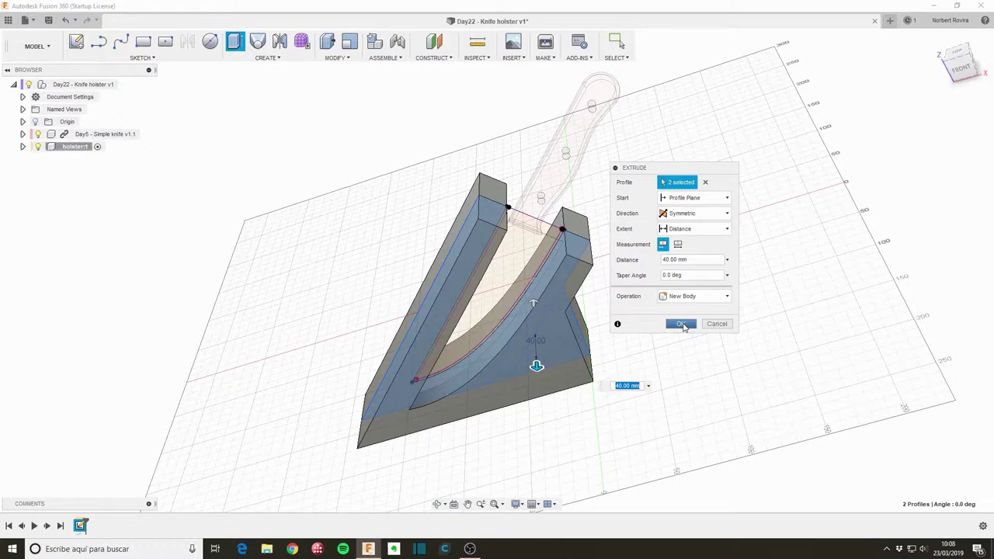
{"action": "left_click", "coordinate": [682, 325]}
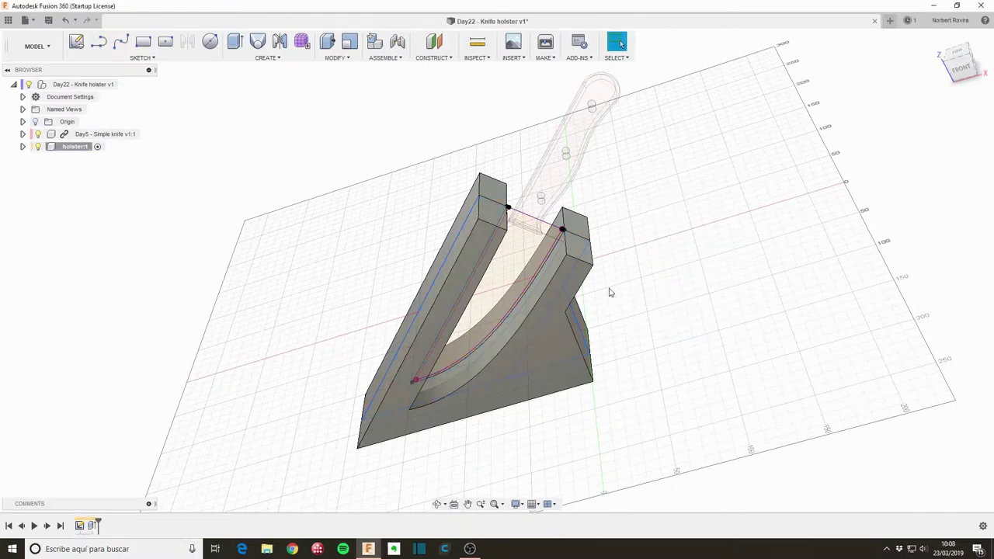
Step: Start extruding the blade-shaped profile with a distance of -21.989 mm
{"action": "mouse_move", "coordinate": [613, 293]}
{"action": "middle_mouse_down", "text": "shift"}
{"action": "mouse_move", "coordinate": [603, 268]}
{"action": "mouse_move", "coordinate": [601, 294]}
{"action": "middle_mouse_up", "text": "shift"}
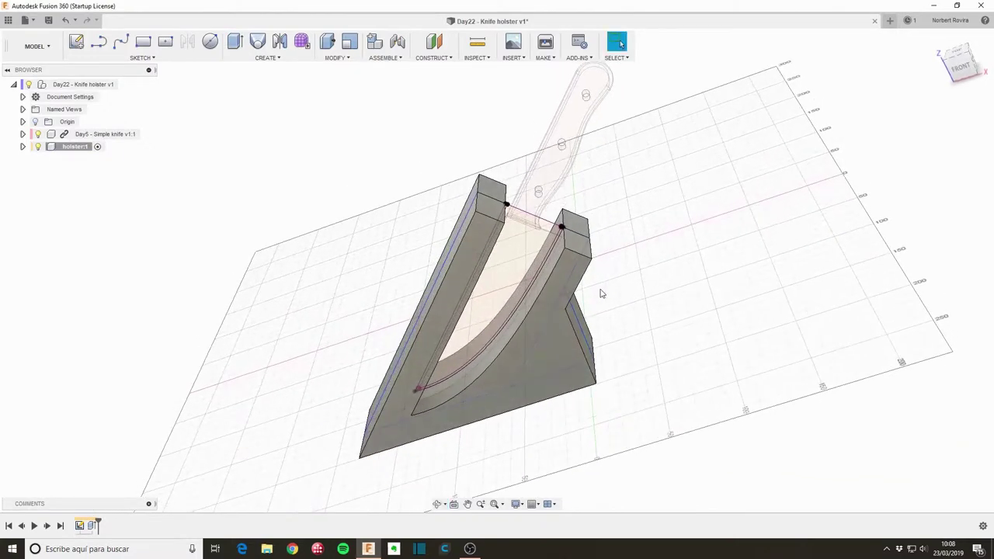
{"action": "key", "text": "e"}
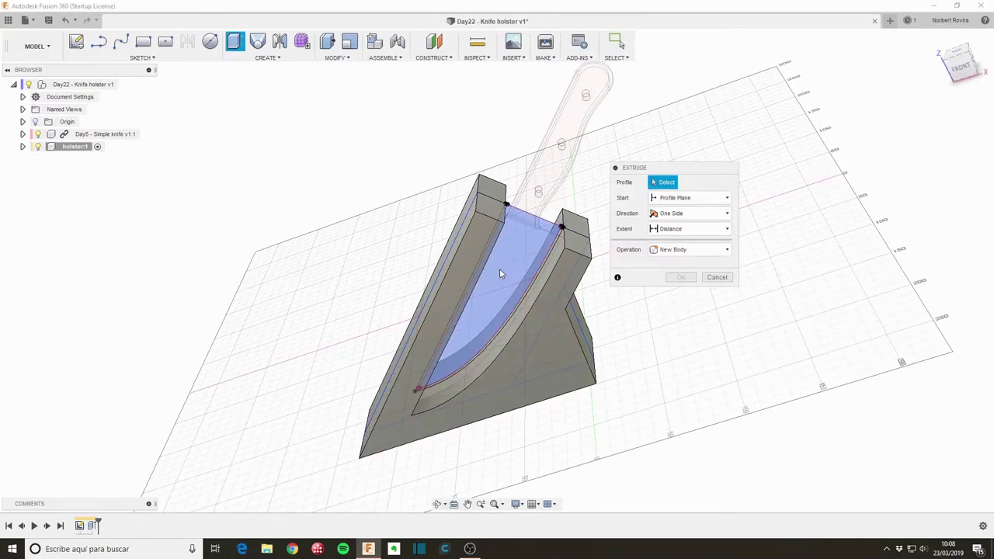
{"action": "scroll", "coordinate": [499, 269], "scroll_direction": "up", "scroll_amount": 2}
{"action": "scroll", "coordinate": [499, 268], "scroll_direction": "up", "scroll_amount": 2}
{"action": "middle_click_drag", "start_coordinate": [516, 288], "coordinate": [501, 250], "text": "shift"}
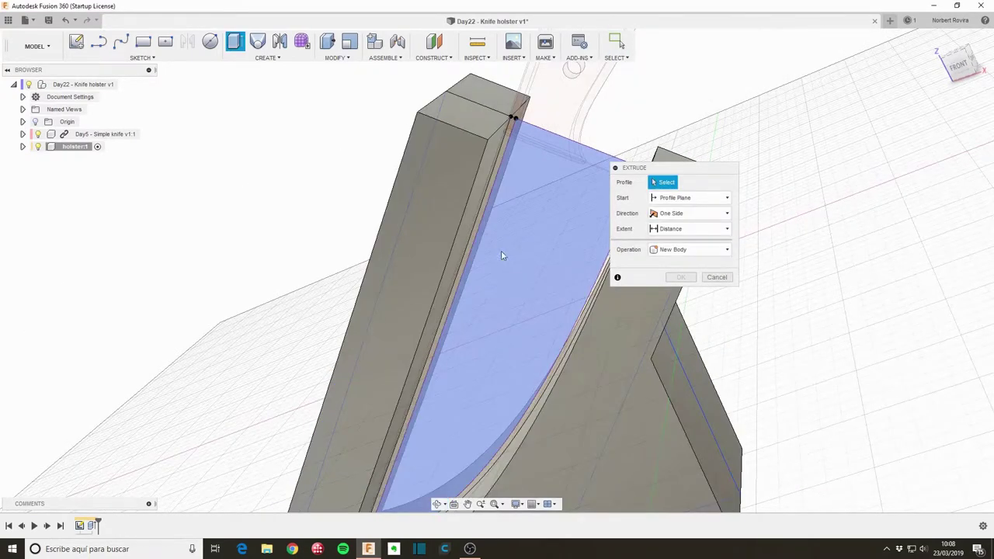
{"action": "left_click", "coordinate": [510, 230]}
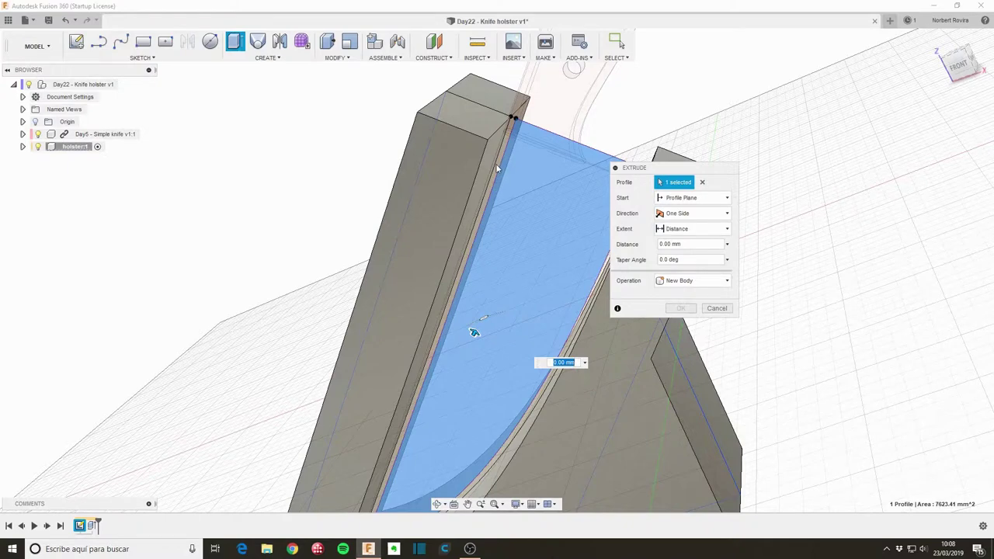
{"action": "type", "text": "-21.989"}
{"action": "key", "text": "Return"}
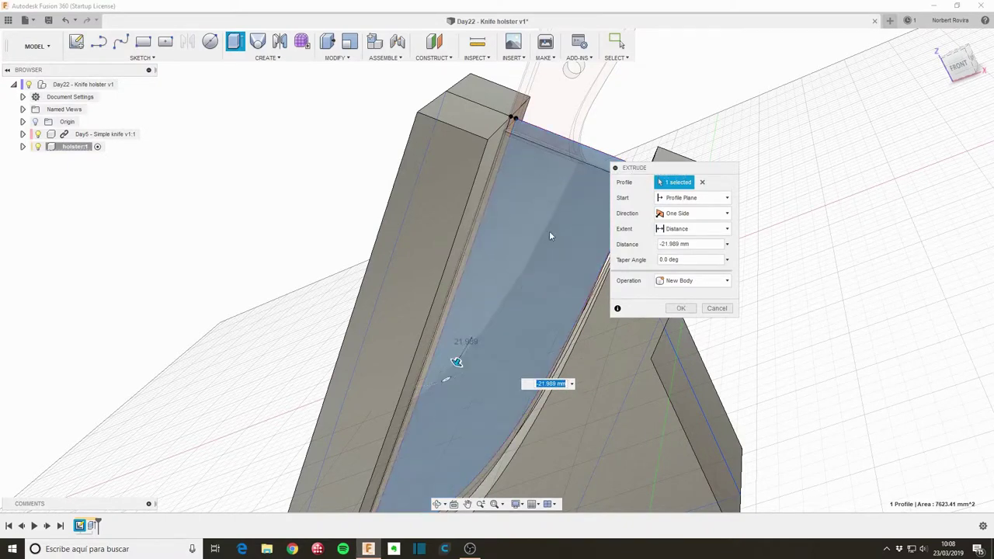
Step: Add the second profile and set Start to Offset Plane, then cancel the extrusion
{"action": "middle_click_drag", "start_coordinate": [550, 233], "coordinate": [549, 272], "text": "shift"}
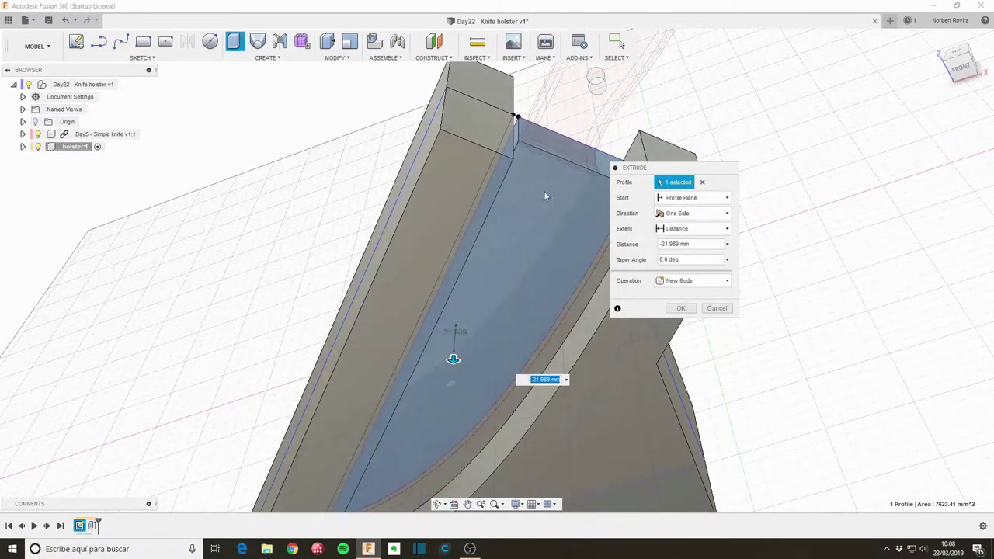
{"action": "middle_click_drag", "start_coordinate": [545, 196], "coordinate": [512, 87], "text": "shift"}
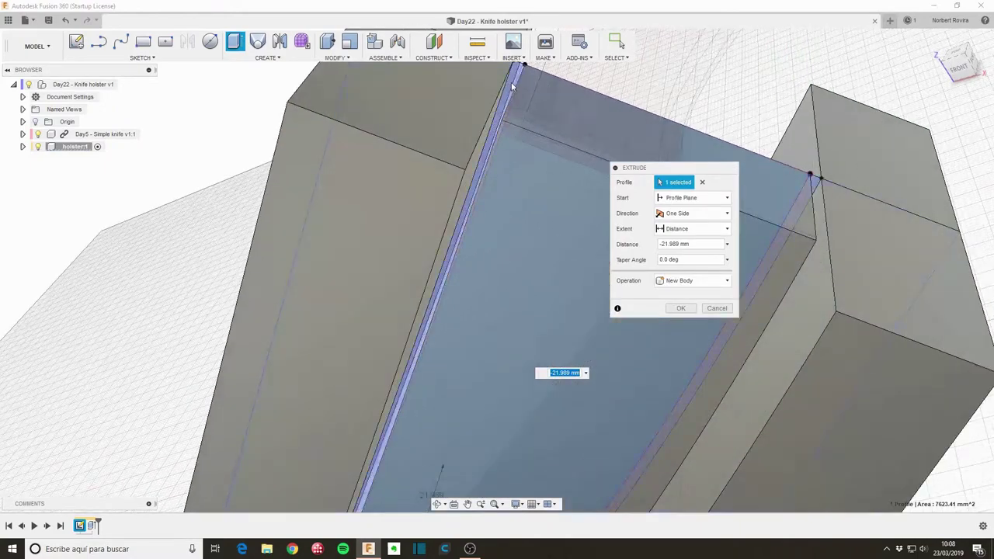
{"action": "left_click", "coordinate": [511, 90]}
{"action": "mouse_move", "coordinate": [511, 90]}
{"action": "middle_mouse_down", "text": "shift"}
{"action": "mouse_move", "coordinate": [514, 288]}
{"action": "mouse_move", "coordinate": [676, 211]}
{"action": "middle_mouse_up", "text": "shift"}
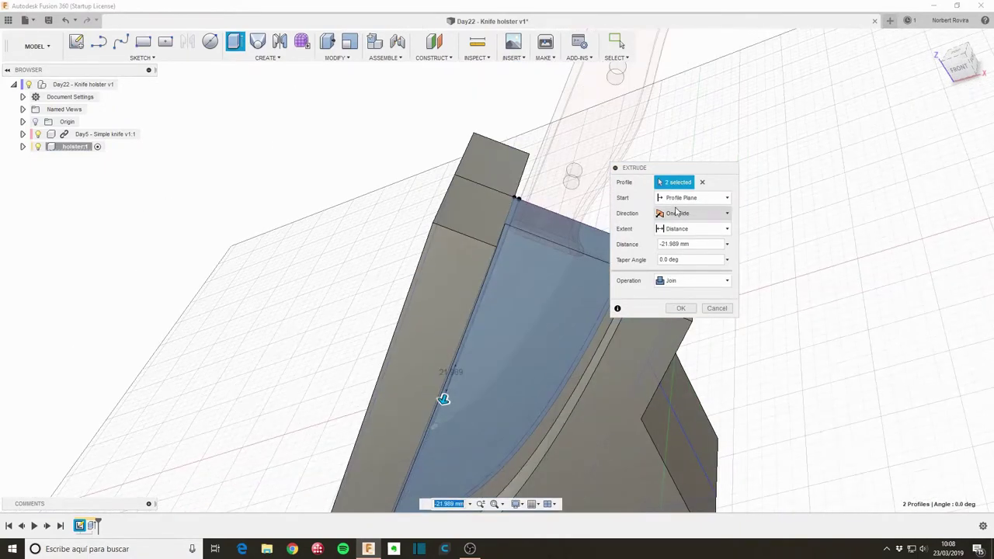
{"action": "left_click", "coordinate": [681, 198]}
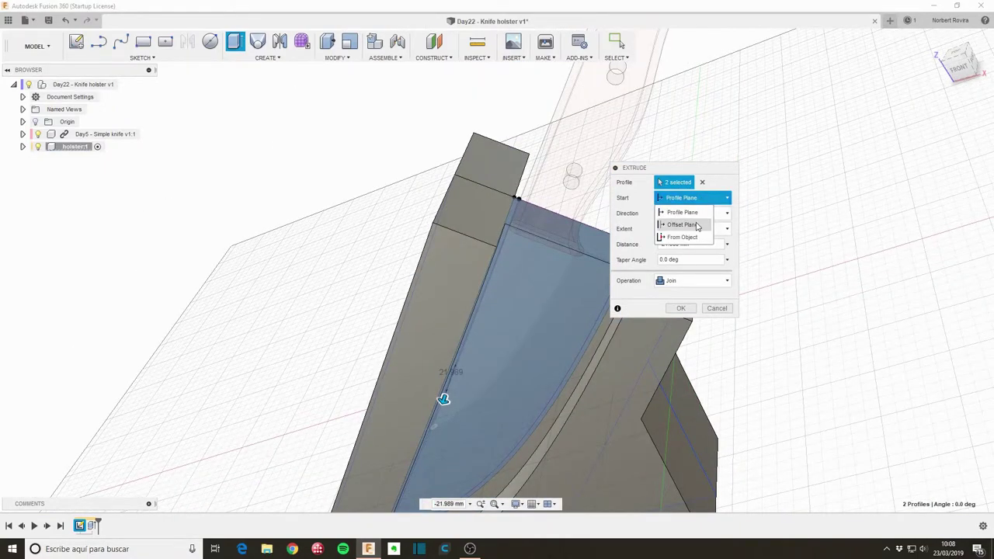
{"action": "left_click", "coordinate": [697, 226]}
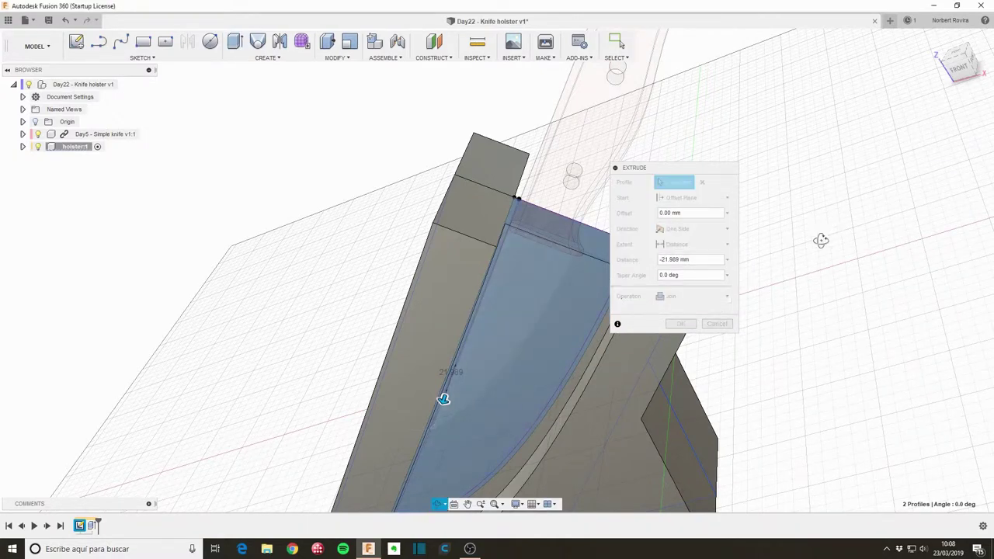
{"action": "middle_click_drag", "start_coordinate": [817, 260], "coordinate": [812, 240], "text": "shift"}
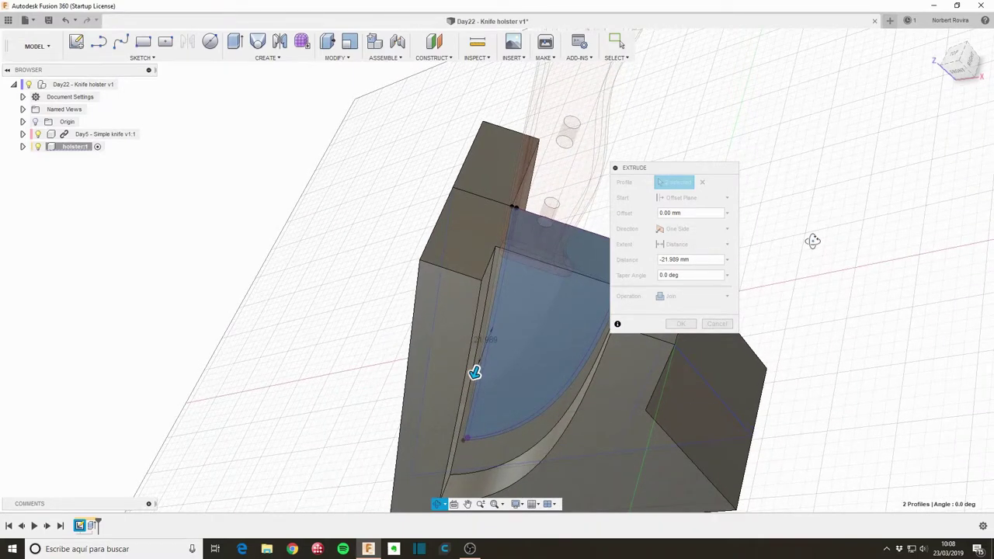
{"action": "left_click", "coordinate": [716, 323]}
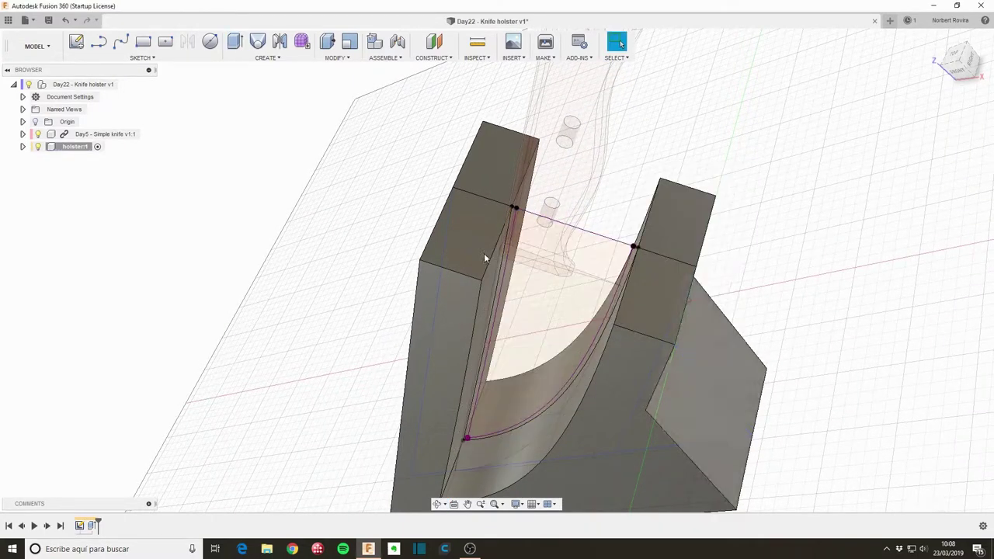
Step: Select the knife component and then the holster design in the Browser, then clear the selection
{"action": "left_click", "coordinate": [122, 136]}
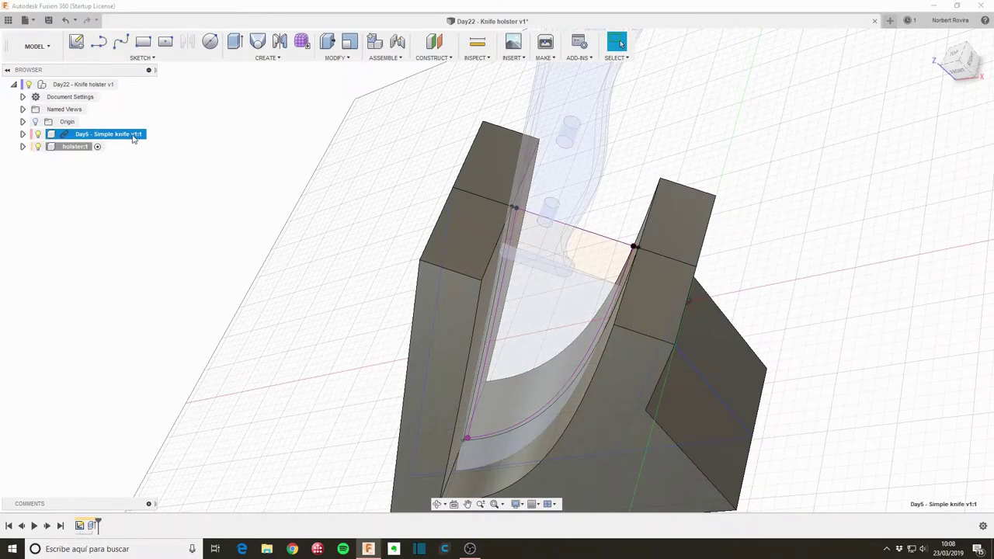
{"action": "right_click", "coordinate": [133, 139]}
{"action": "left_click", "coordinate": [122, 137]}
{"action": "left_click", "coordinate": [118, 84]}
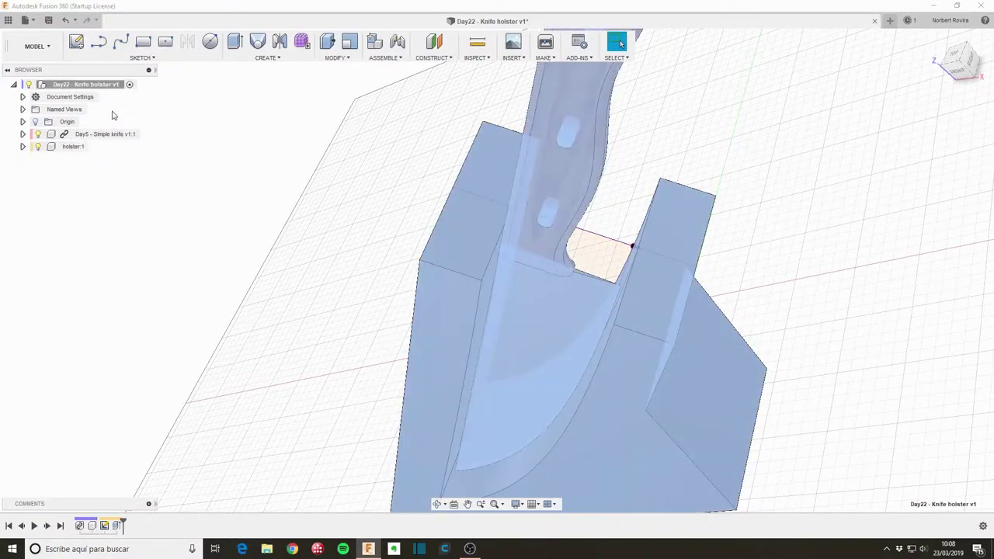
{"action": "key", "text": "Escape"}
Step: Measure the 4.00 mm gap between two vertices, then activate the holster component
{"action": "mouse_move", "coordinate": [687, 261]}
{"action": "middle_mouse_down", "text": "shift"}
{"action": "mouse_move", "coordinate": [627, 228]}
{"action": "mouse_move", "coordinate": [625, 244]}
{"action": "mouse_move", "coordinate": [591, 257]}
{"action": "mouse_move", "coordinate": [530, 261]}
{"action": "middle_mouse_up", "text": "shift"}
{"action": "scroll", "coordinate": [505, 260], "scroll_direction": "up", "scroll_amount": 5}
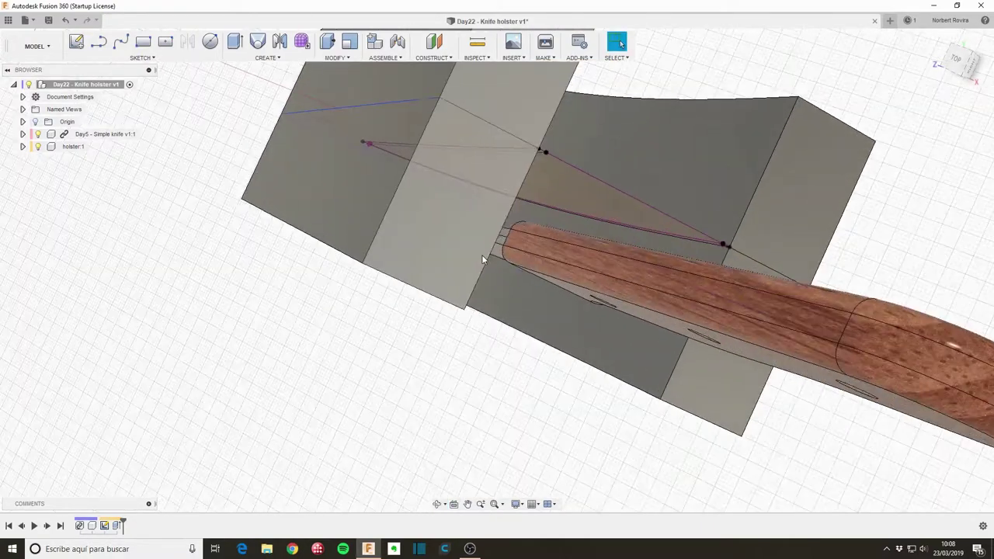
{"action": "scroll", "coordinate": [490, 262], "scroll_direction": "up", "scroll_amount": 2}
{"action": "key", "text": "i"}
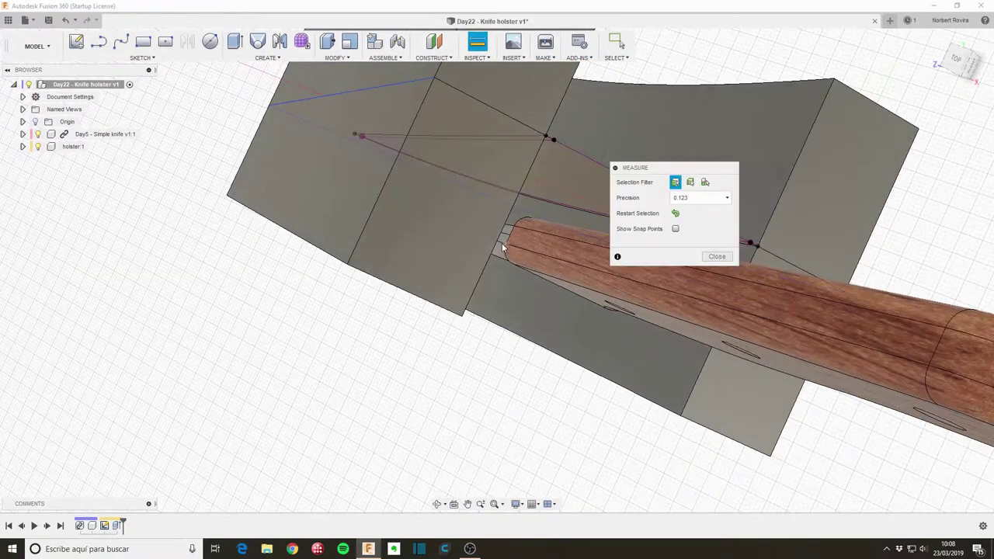
{"action": "left_click", "coordinate": [503, 246]}
{"action": "left_click", "coordinate": [507, 232]}
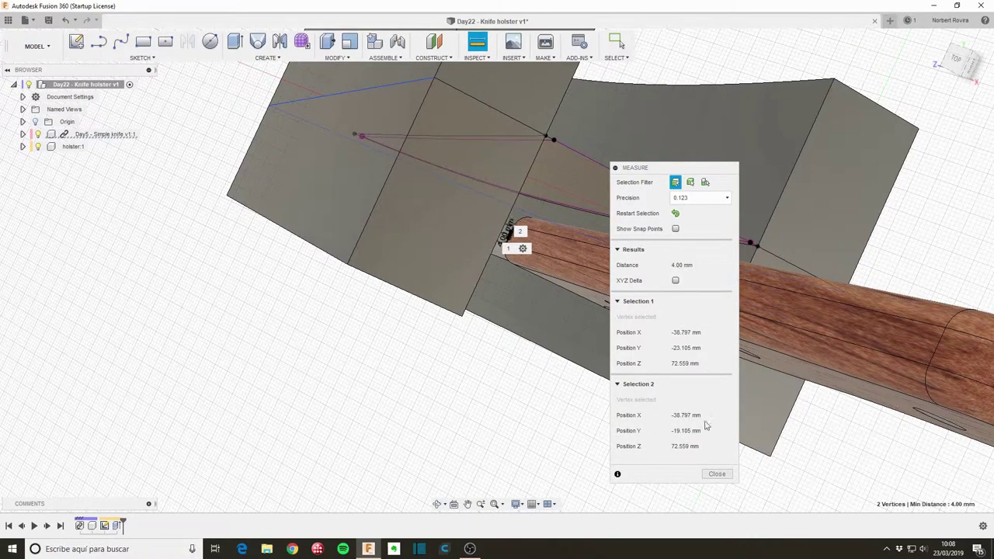
{"action": "left_click", "coordinate": [717, 474]}
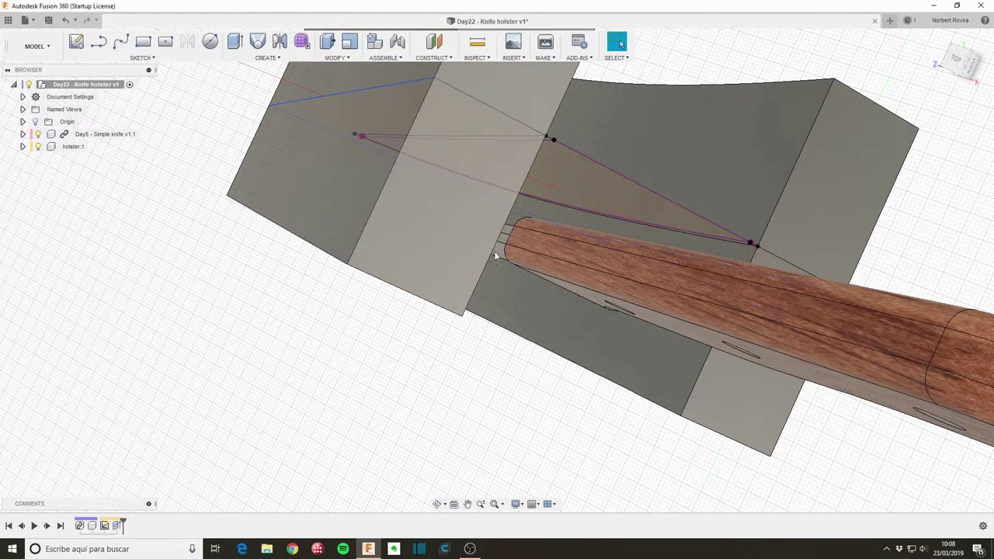
{"action": "left_click", "coordinate": [80, 148]}
{"action": "left_click", "coordinate": [97, 147]}
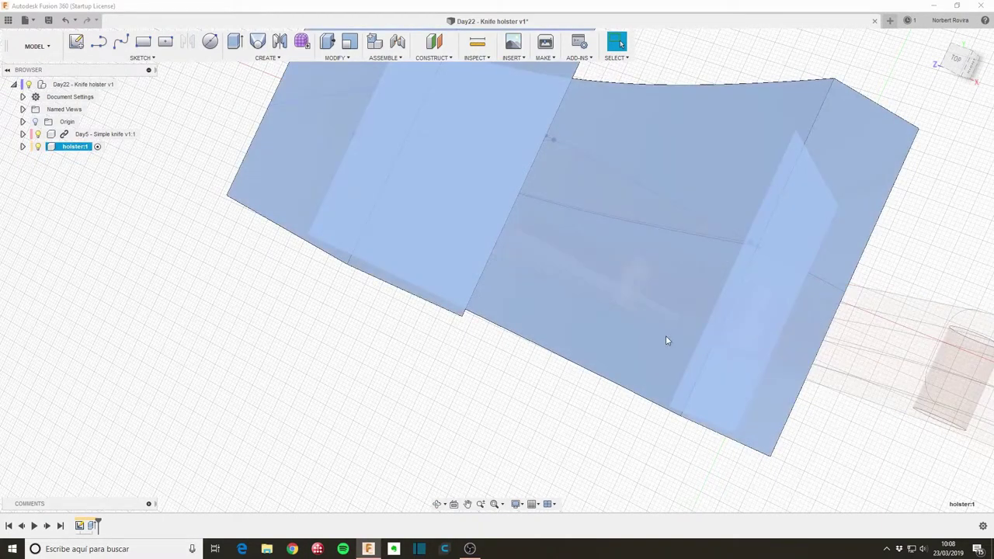
Step: Start an extrusion of both blade profiles beginning from an offset plane
{"action": "mouse_move", "coordinate": [565, 386]}
{"action": "middle_mouse_down", "text": "shift"}
{"action": "mouse_move", "coordinate": [574, 300]}
{"action": "mouse_move", "coordinate": [549, 318]}
{"action": "middle_mouse_up", "text": "shift"}
{"action": "key", "text": "e"}
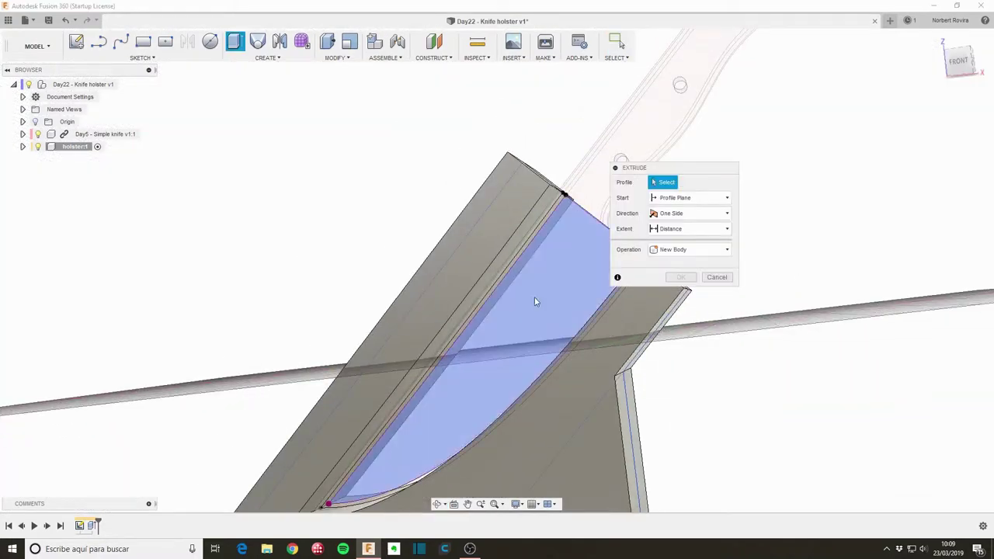
{"action": "left_click", "coordinate": [566, 276]}
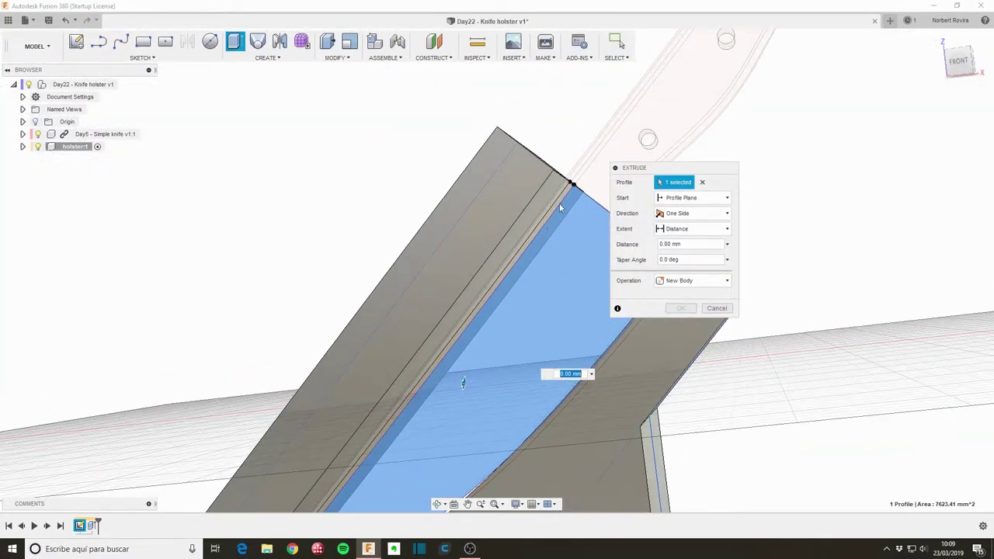
{"action": "mouse_move", "coordinate": [560, 203]}
{"action": "middle_mouse_down", "text": "shift"}
{"action": "mouse_move", "coordinate": [553, 252]}
{"action": "mouse_move", "coordinate": [541, 226]}
{"action": "middle_mouse_up", "text": "shift"}
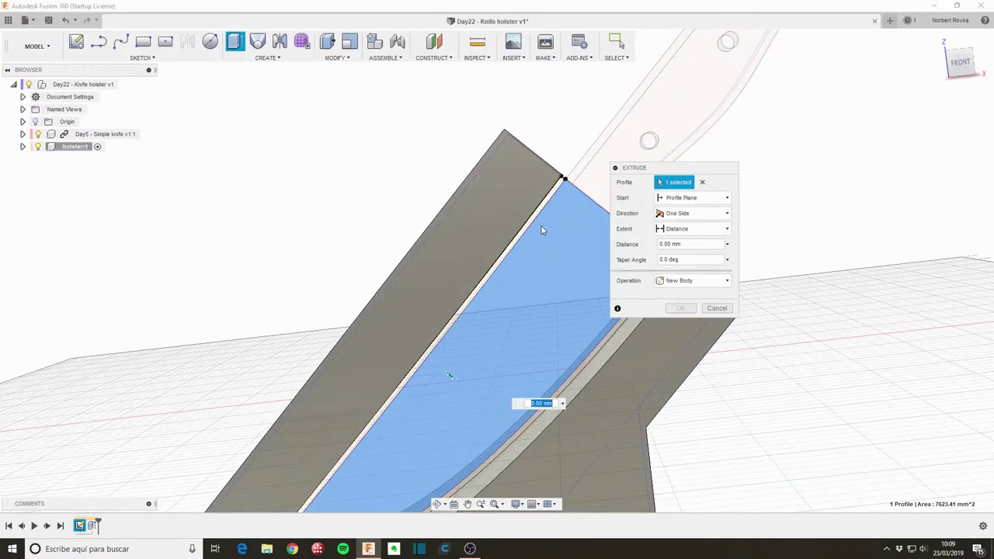
{"action": "left_click", "coordinate": [543, 205]}
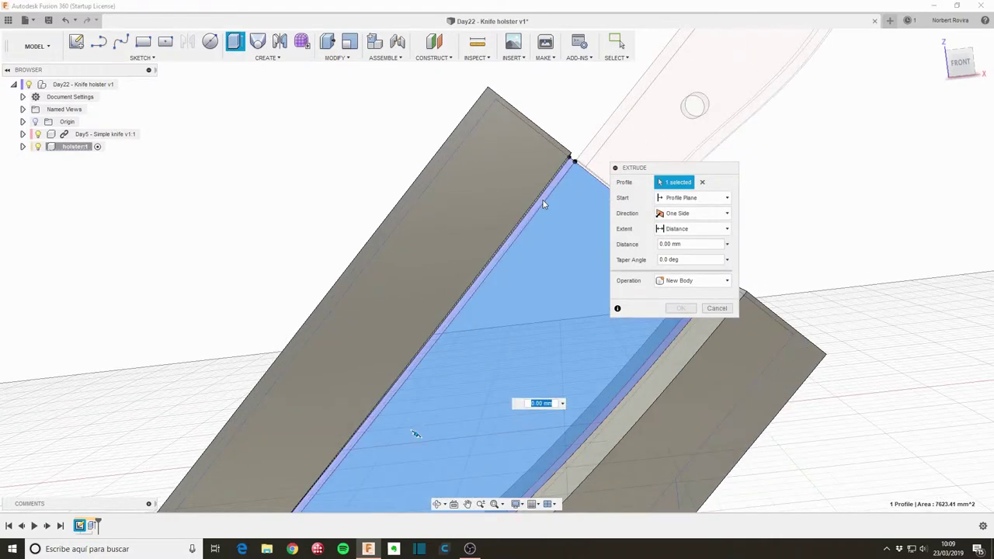
{"action": "left_click", "coordinate": [694, 198]}
{"action": "left_click", "coordinate": [685, 226]}
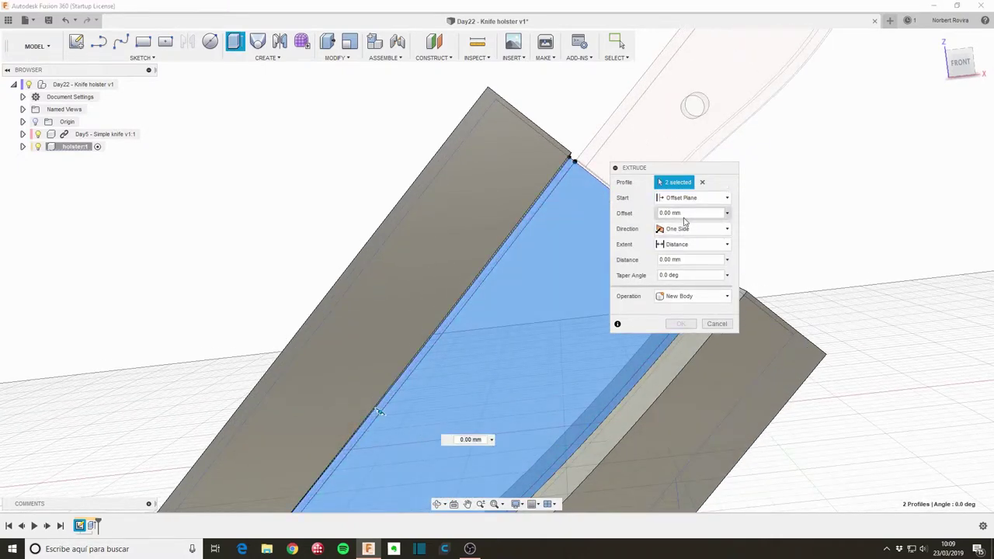
Step: Set the start offset to 3 mm and the direction to Symmetric
{"action": "left_click_drag", "start_coordinate": [687, 216], "coordinate": [654, 217]}
{"action": "left_click", "coordinate": [719, 230]}
{"action": "left_click", "coordinate": [684, 261]}
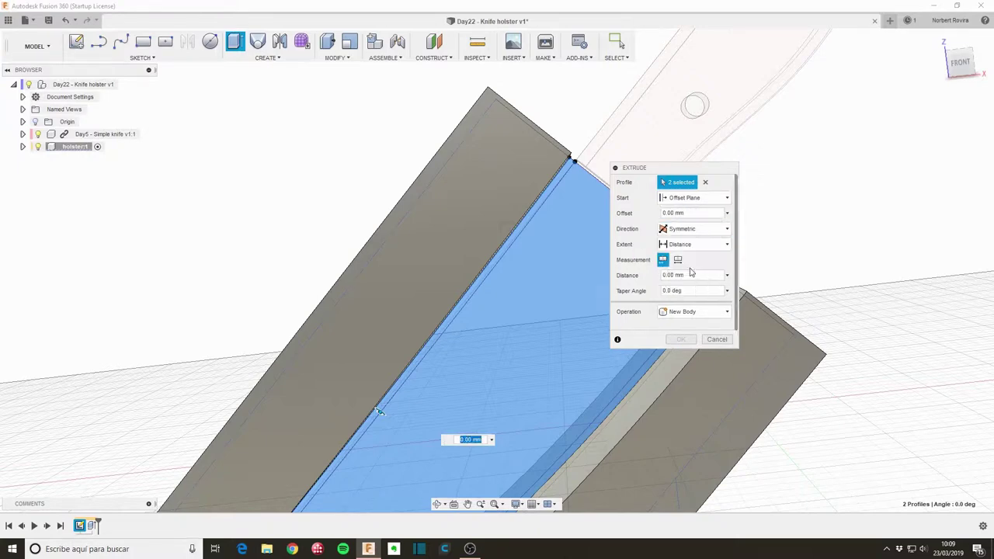
{"action": "left_click", "coordinate": [700, 214]}
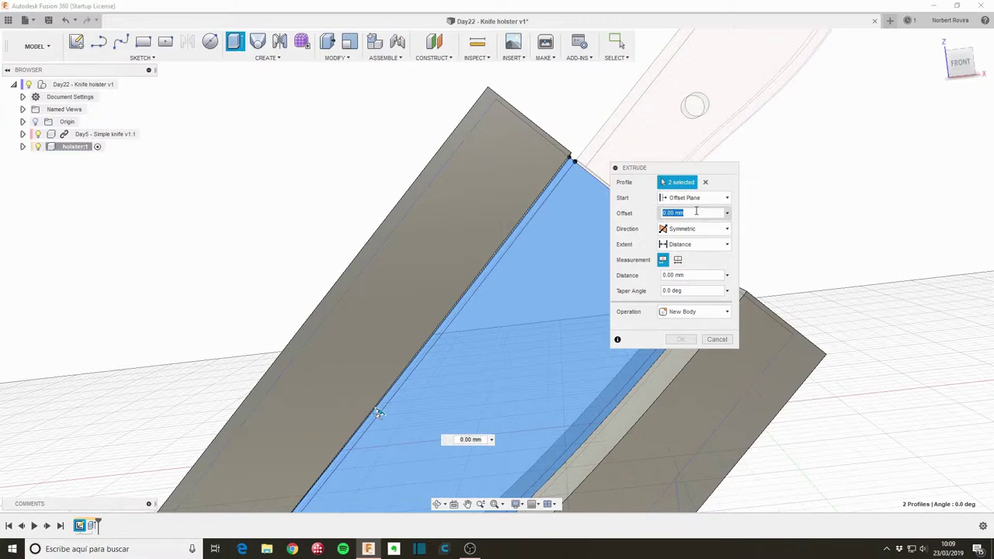
{"action": "type", "text": "3"}
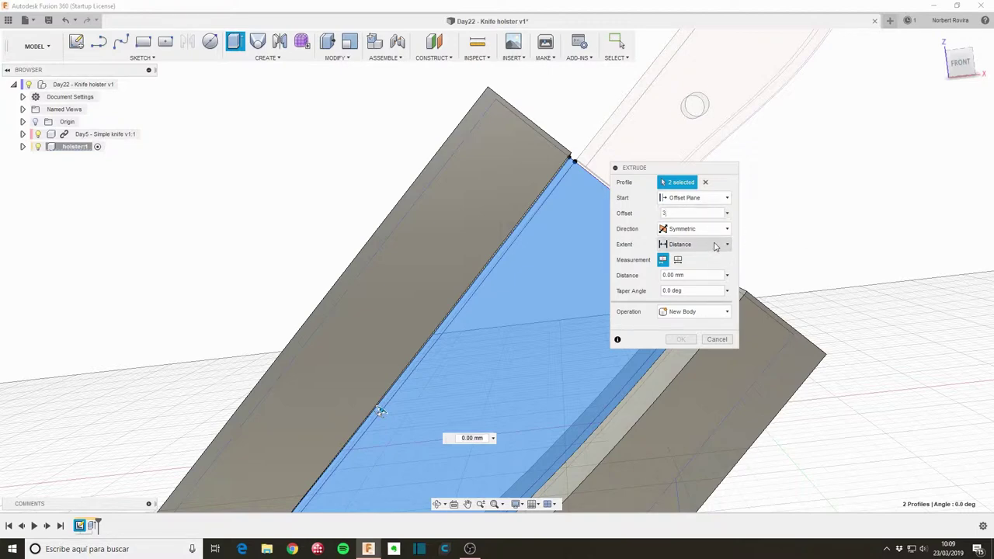
{"action": "left_click", "coordinate": [718, 245]}
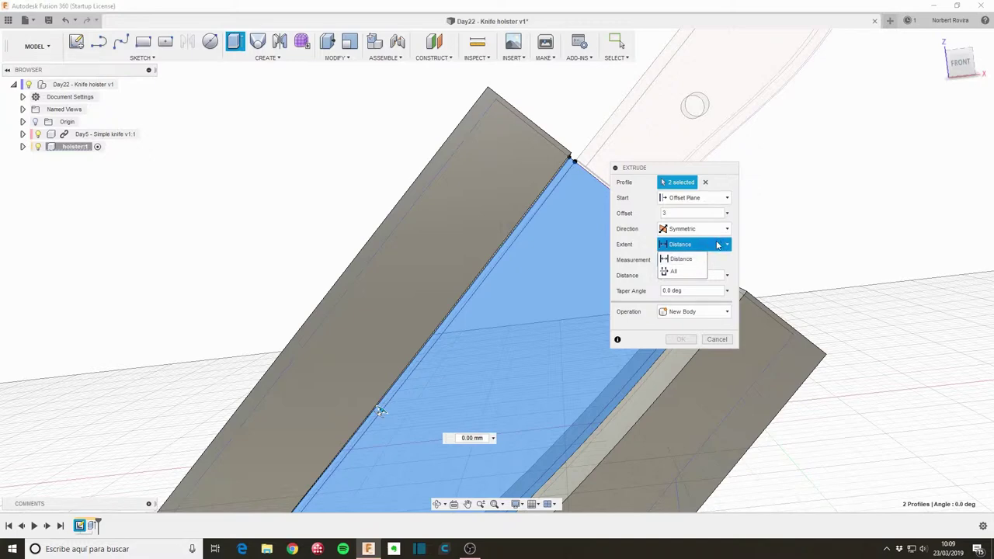
{"action": "left_click", "coordinate": [727, 230]}
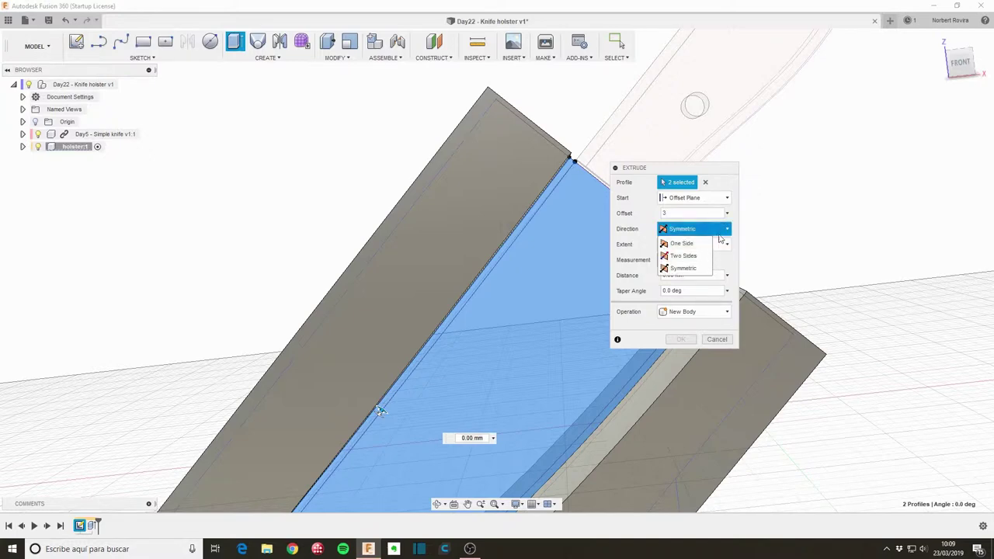
{"action": "left_click", "coordinate": [727, 232]}
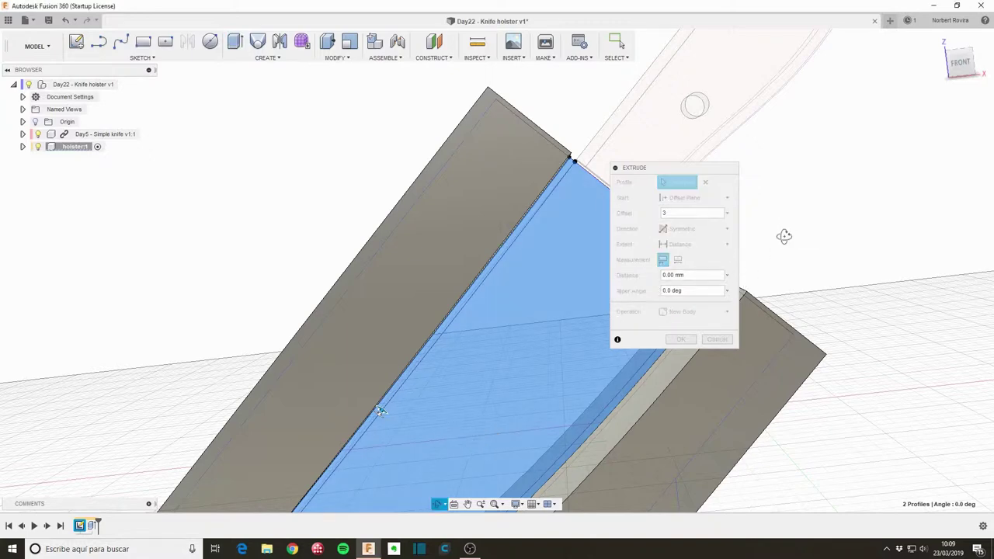
{"action": "middle_click_drag", "start_coordinate": [787, 235], "coordinate": [442, 298], "text": "shift"}
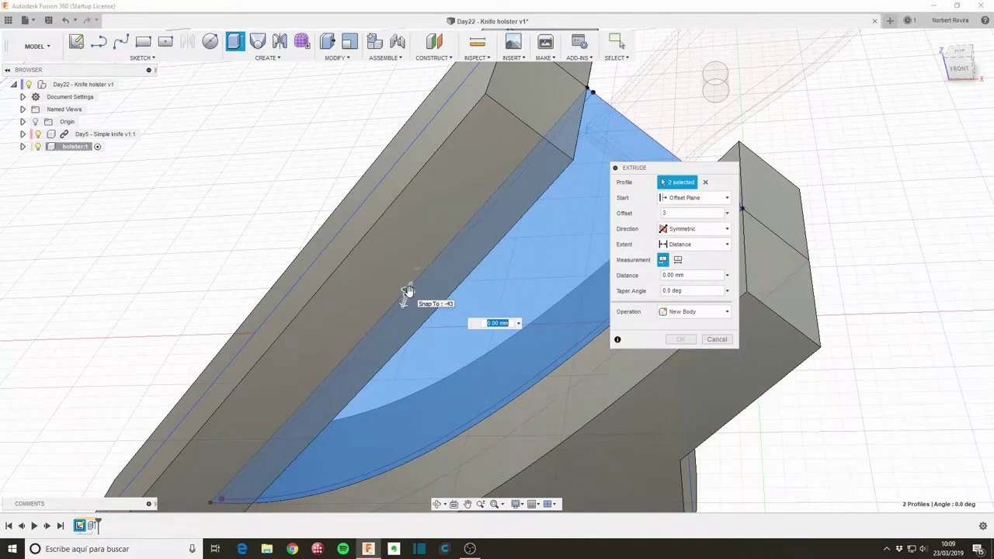
Step: Pull the extrusion to 19.00 mm while keeping the offset-plane start
{"action": "left_click_drag", "start_coordinate": [408, 291], "coordinate": [414, 256]}
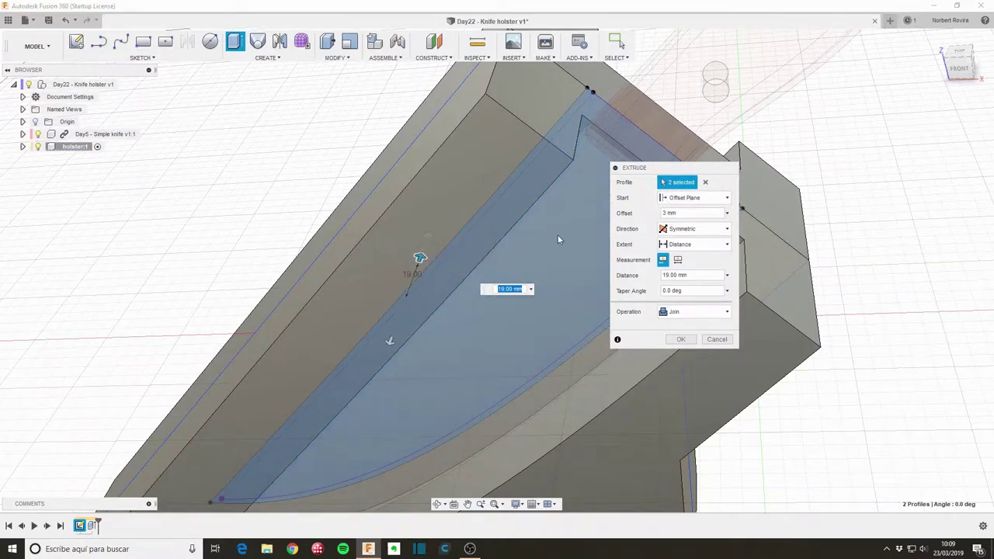
{"action": "mouse_move", "coordinate": [558, 234]}
{"action": "middle_mouse_down", "text": "shift"}
{"action": "mouse_move", "coordinate": [528, 238]}
{"action": "mouse_move", "coordinate": [524, 257]}
{"action": "middle_mouse_up", "text": "shift"}
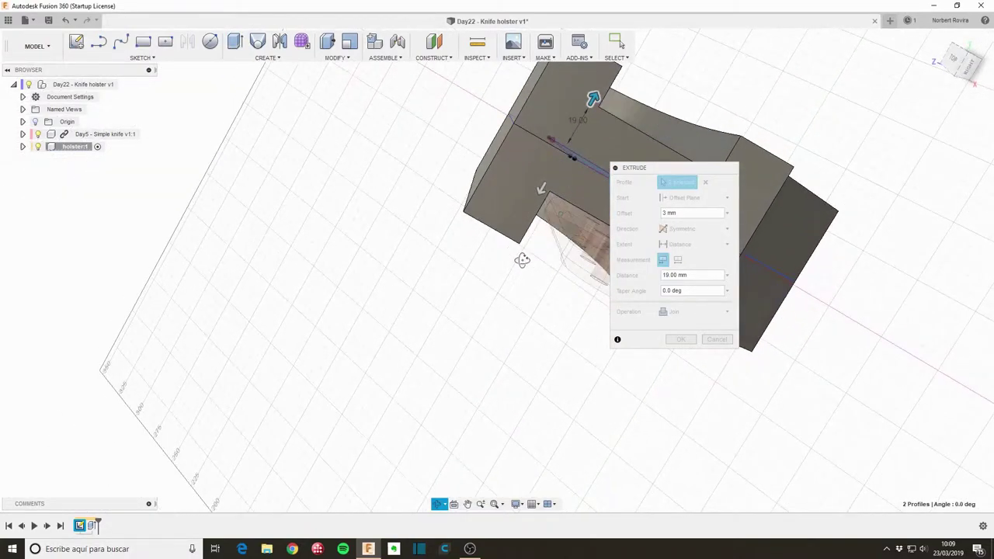
{"action": "middle_click_drag", "start_coordinate": [524, 257], "coordinate": [520, 259], "text": "shift"}
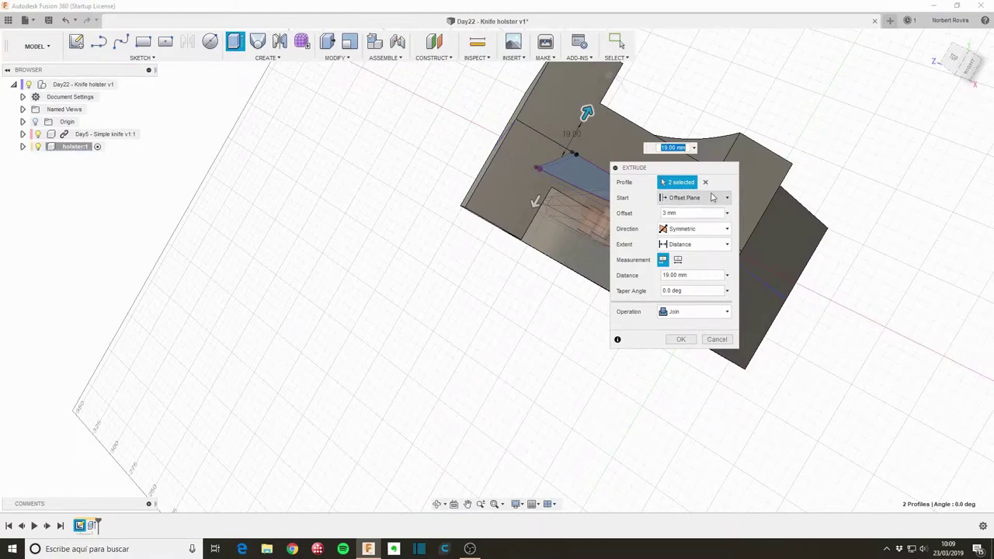
{"action": "left_click", "coordinate": [711, 197]}
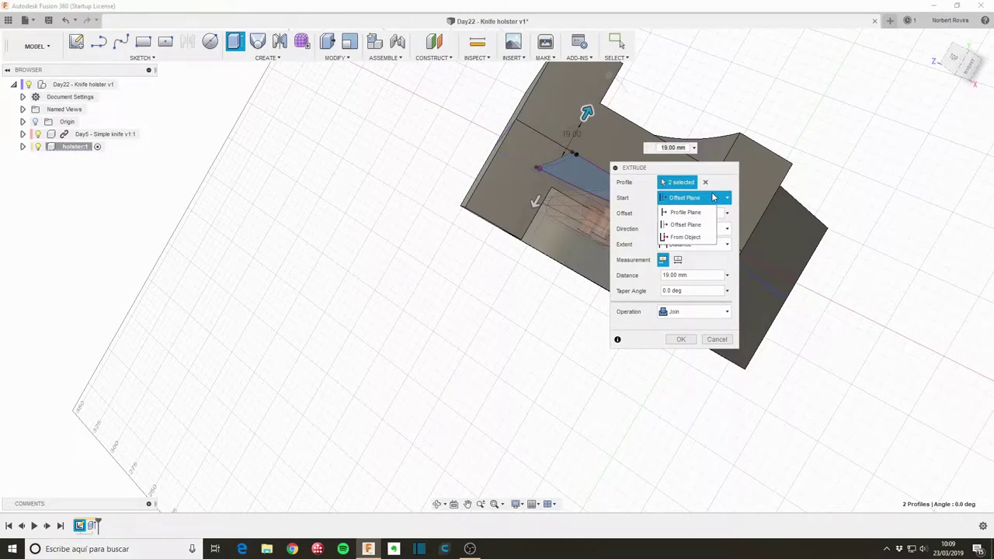
{"action": "left_click", "coordinate": [695, 225]}
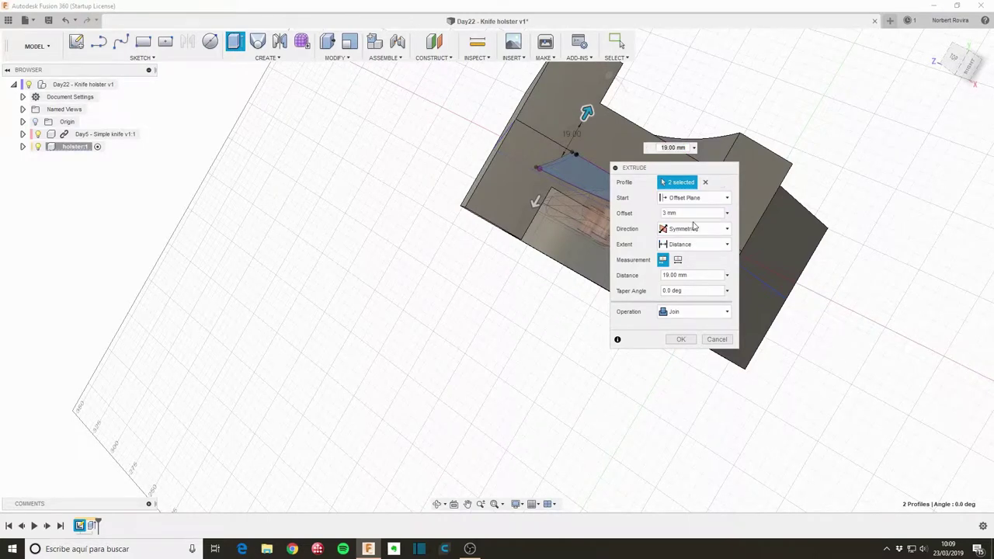
{"action": "scroll", "coordinate": [560, 190], "scroll_direction": "up", "scroll_amount": 2}
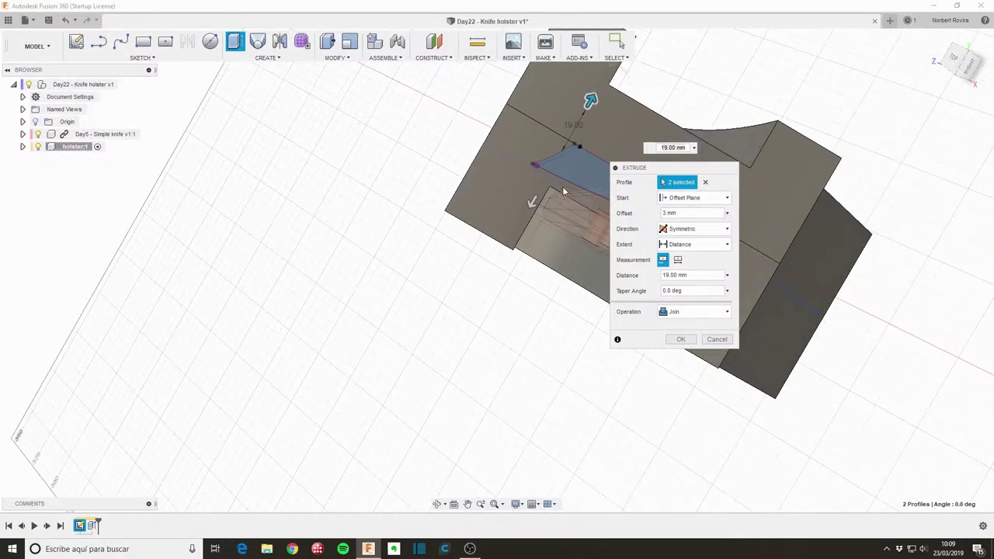
{"action": "mouse_move", "coordinate": [512, 198]}
{"action": "middle_mouse_down", "text": "shift"}
{"action": "mouse_move", "coordinate": [438, 212]}
{"action": "mouse_move", "coordinate": [454, 207]}
{"action": "middle_mouse_up", "text": "shift"}
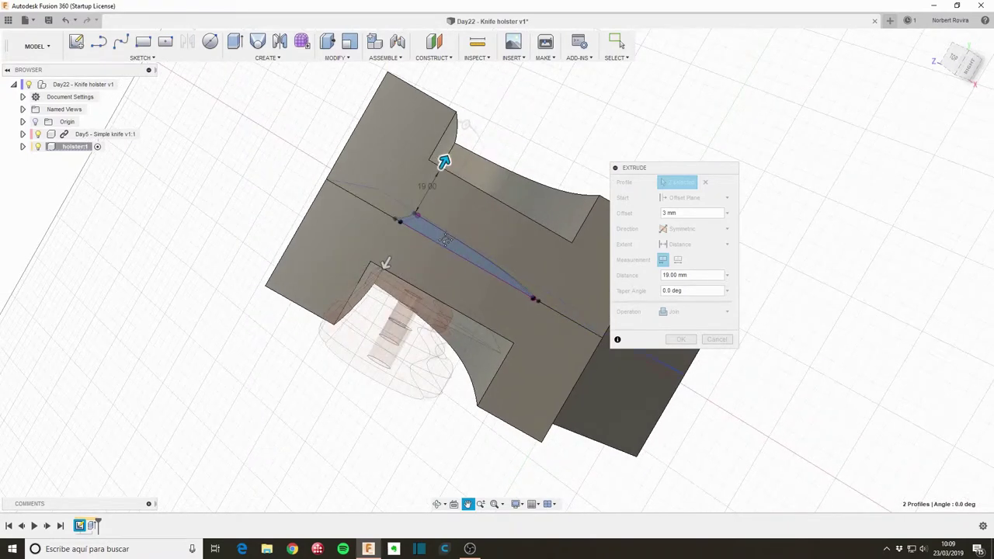
{"action": "middle_click_drag", "start_coordinate": [454, 208], "coordinate": [447, 241], "text": "shift"}
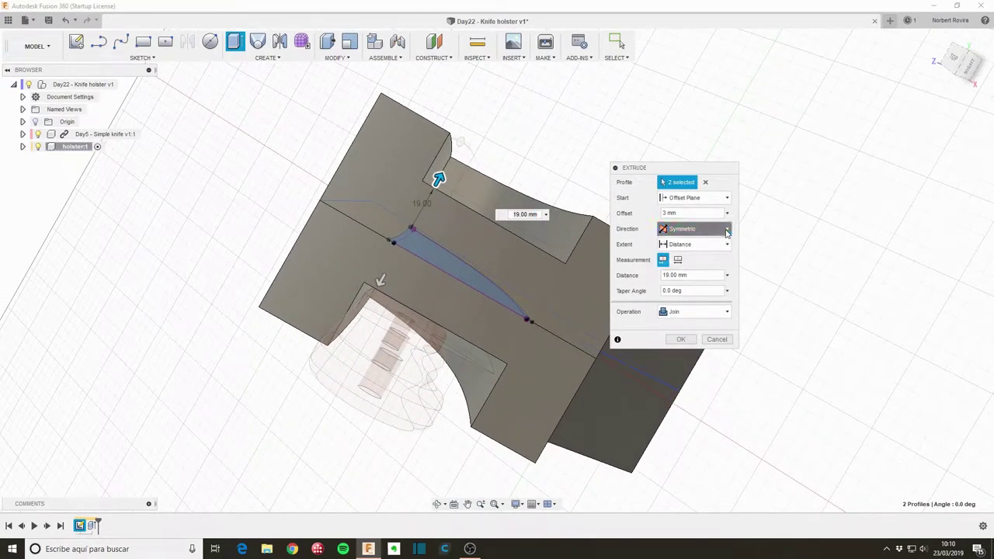
Step: Try the Two Sides direction, then settle on a one-sided extrusion
{"action": "left_click", "coordinate": [727, 230]}
{"action": "left_click", "coordinate": [707, 244]}
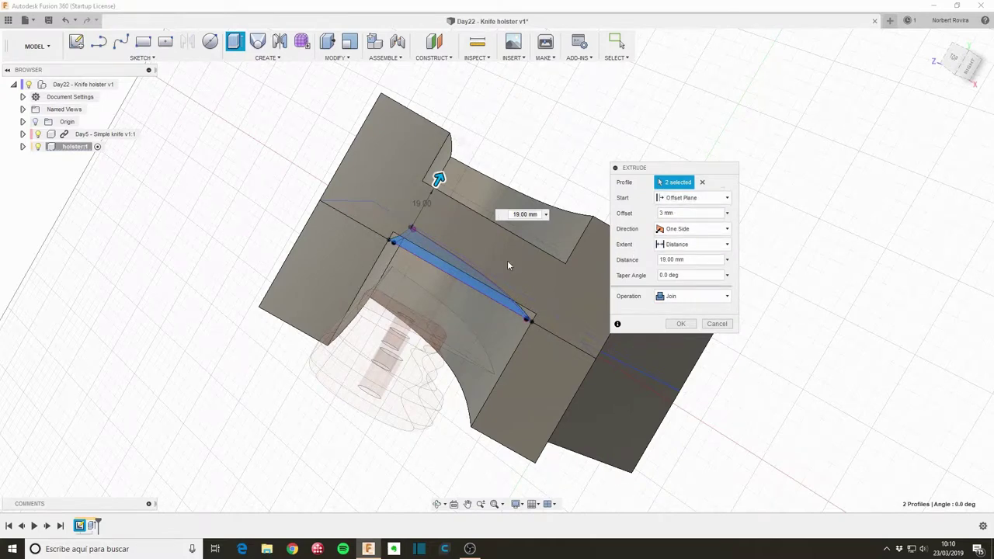
{"action": "middle_click_drag", "start_coordinate": [507, 260], "coordinate": [536, 243], "text": "shift"}
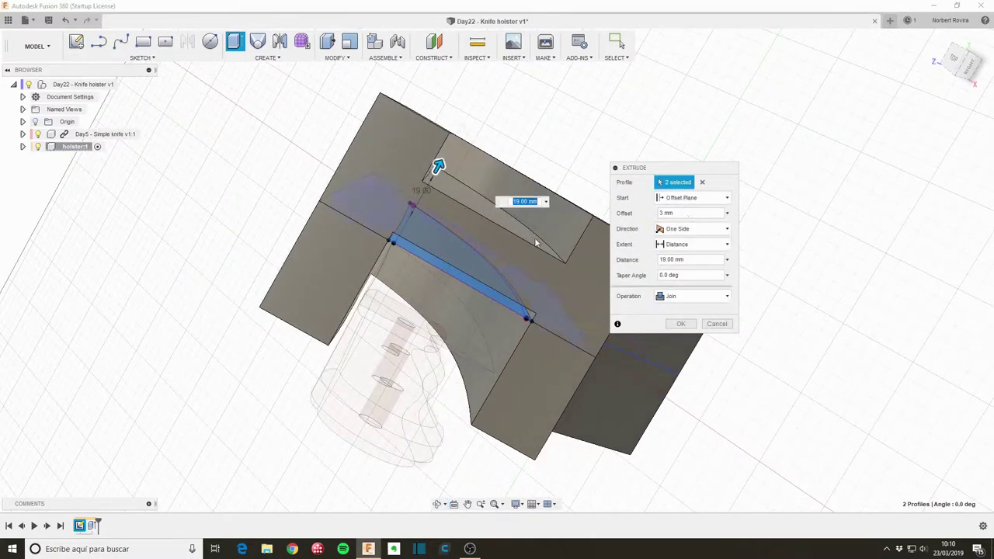
{"action": "left_click", "coordinate": [729, 229]}
{"action": "left_click", "coordinate": [698, 256]}
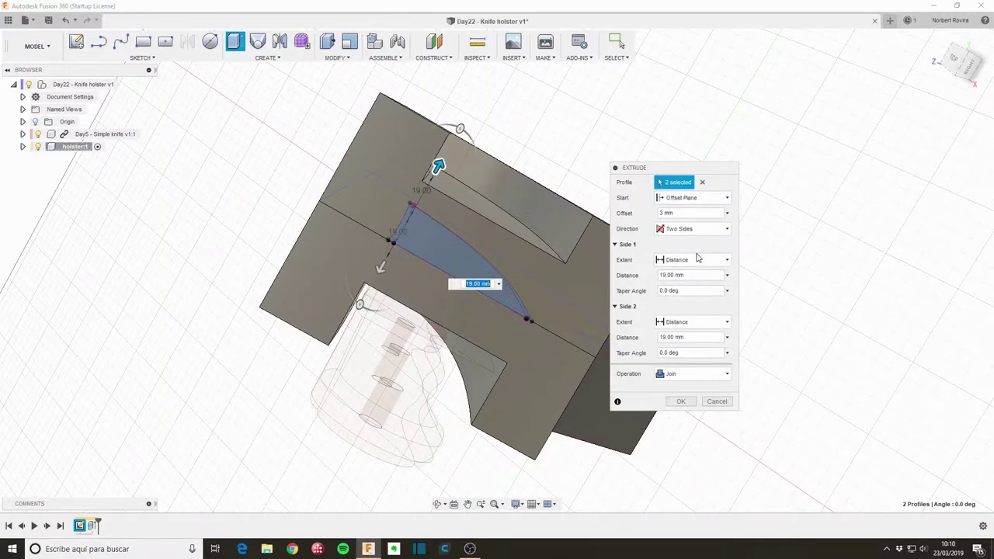
{"action": "left_click", "coordinate": [699, 230]}
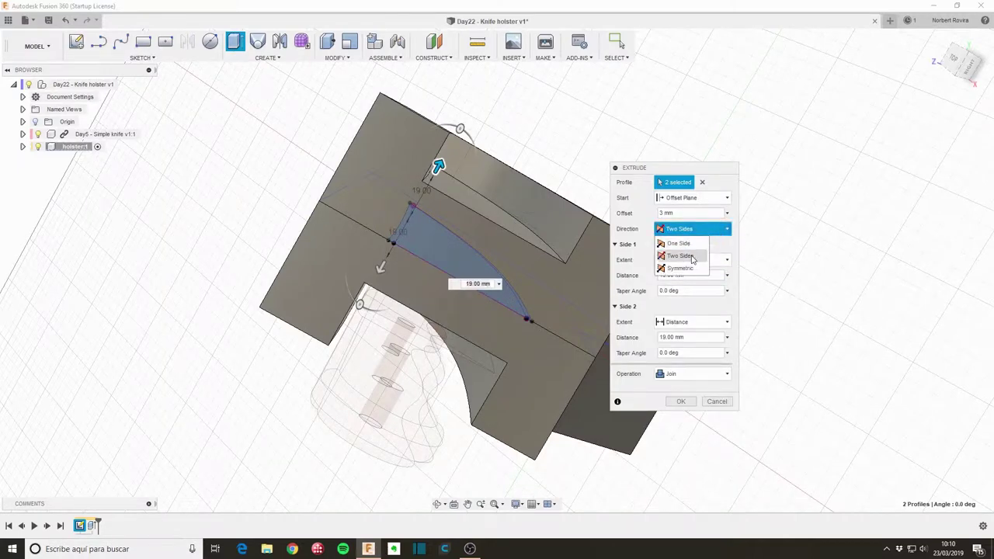
{"action": "left_click", "coordinate": [688, 243]}
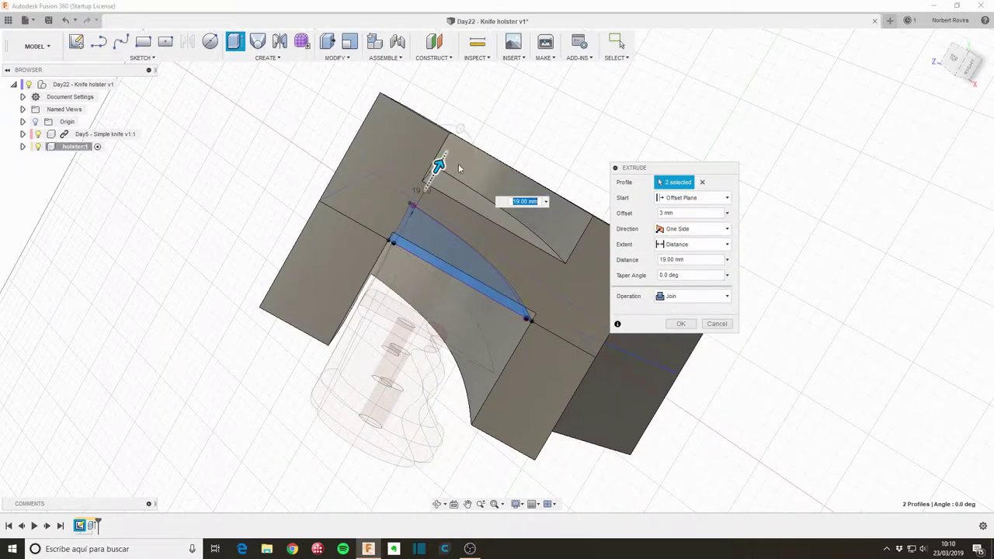
Step: Extrude up to the chosen target face and confirm the extrusion
{"action": "left_click", "coordinate": [699, 244]}
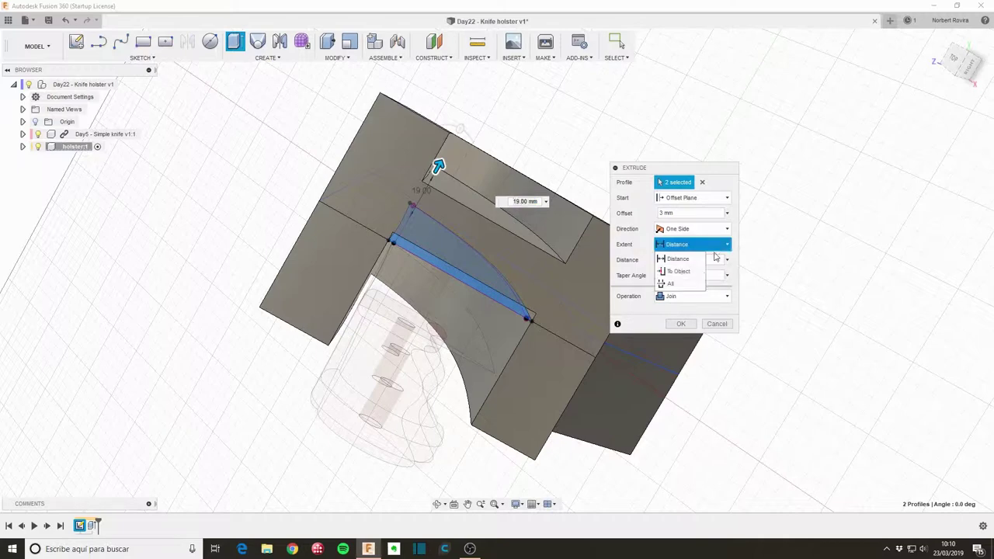
{"action": "left_click", "coordinate": [679, 271]}
{"action": "middle_click_drag", "start_coordinate": [498, 202], "coordinate": [418, 158], "text": "shift"}
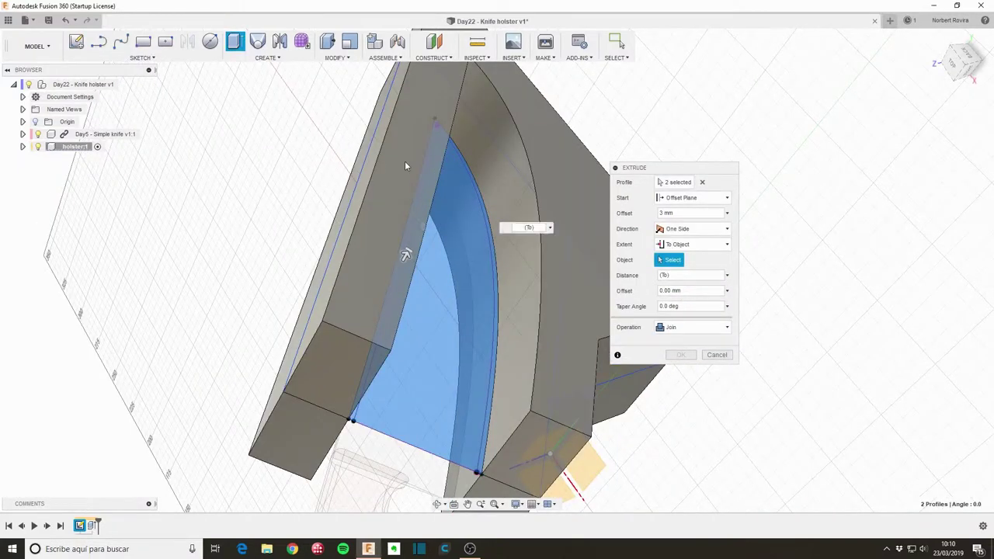
{"action": "left_click", "coordinate": [404, 165]}
{"action": "middle_click_drag", "start_coordinate": [487, 244], "coordinate": [596, 380], "text": "shift"}
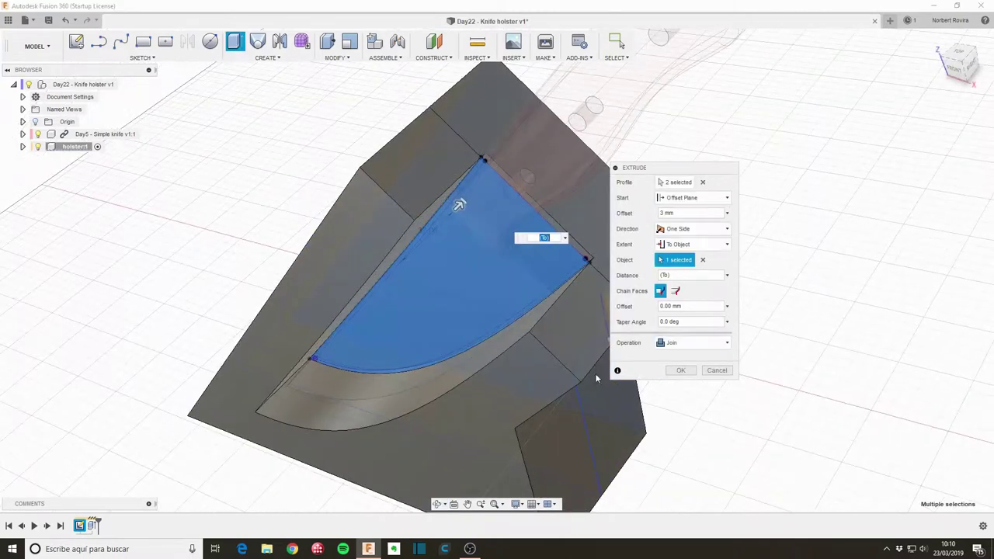
{"action": "left_click", "coordinate": [681, 371]}
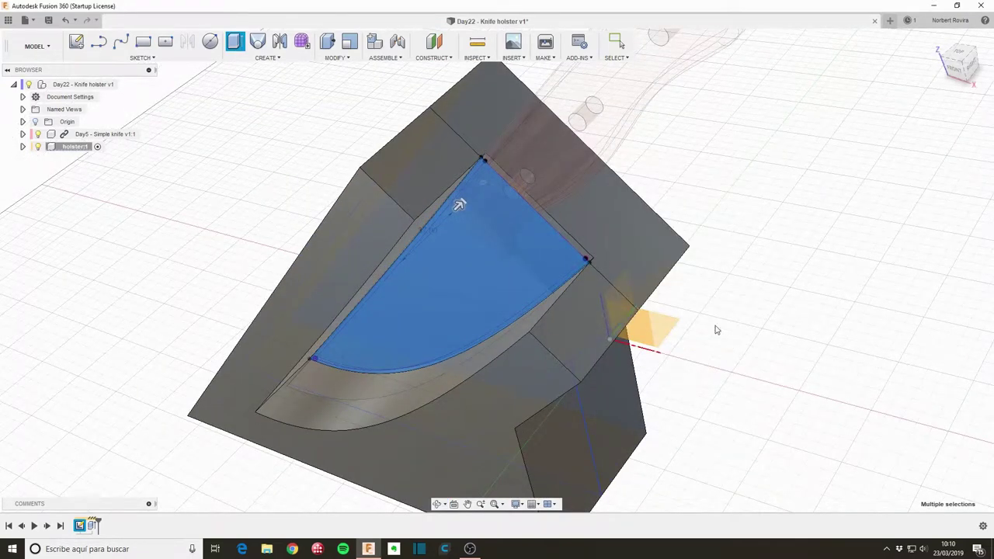
Step: Repeat Extrude and select both blade profiles
{"action": "right_click", "coordinate": [681, 317]}
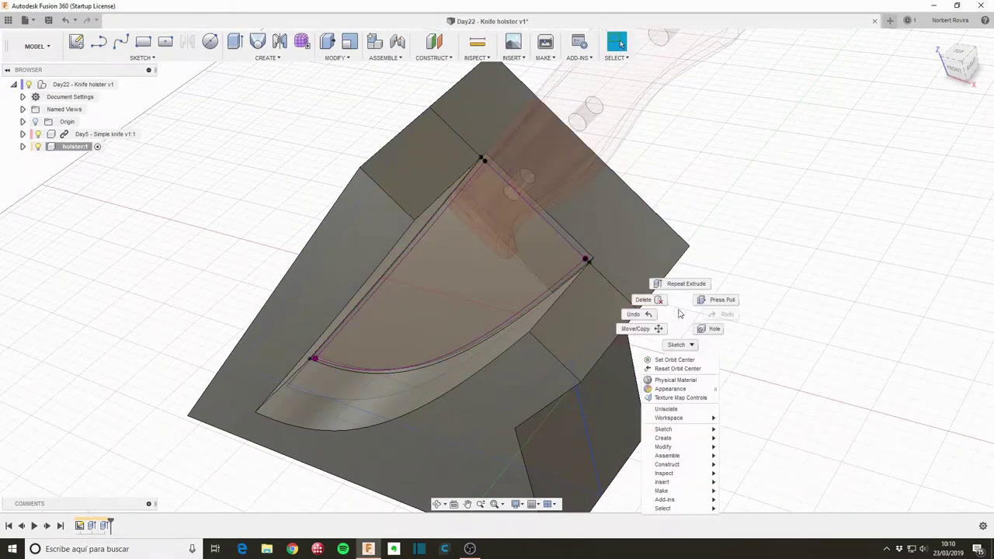
{"action": "left_click", "coordinate": [689, 284]}
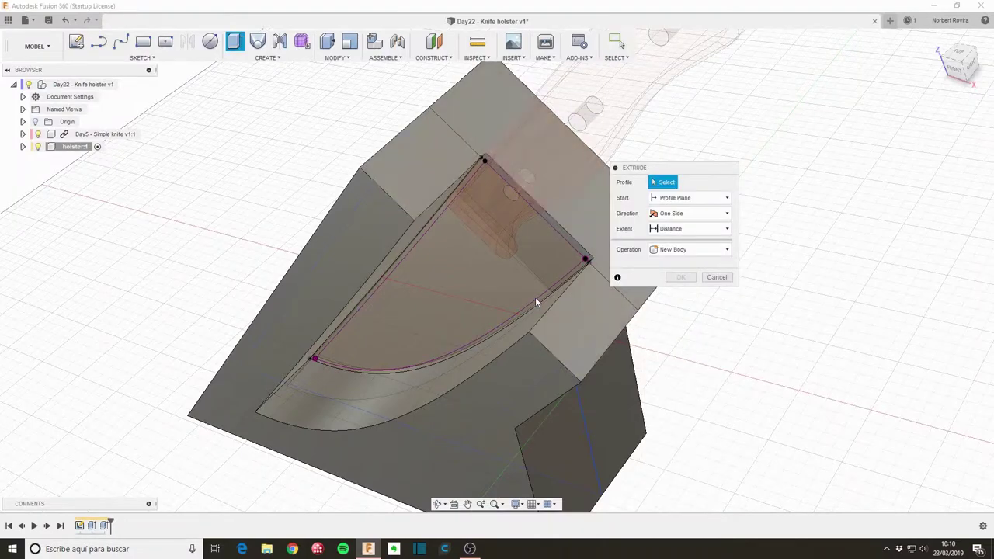
{"action": "left_click", "coordinate": [437, 264]}
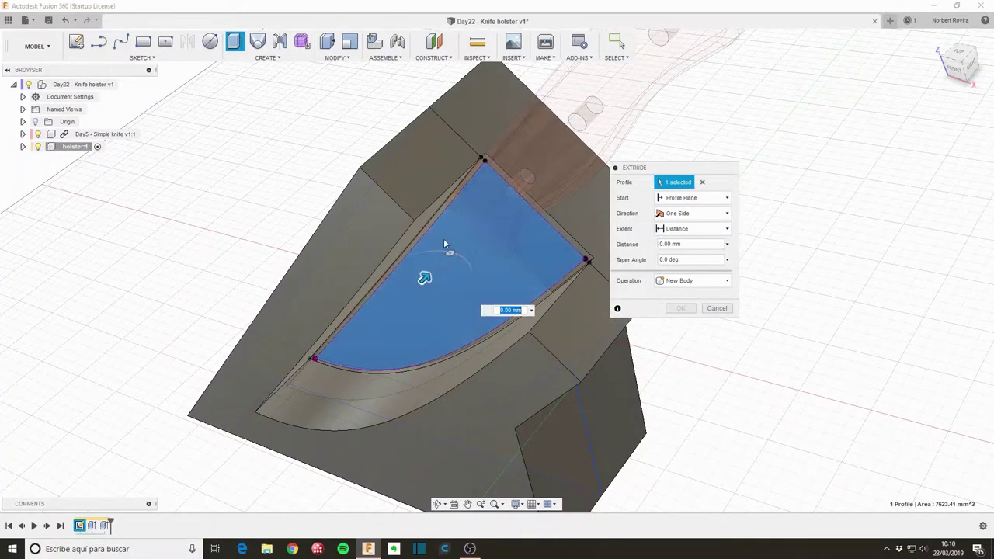
{"action": "scroll", "coordinate": [435, 227], "scroll_direction": "up", "scroll_amount": 3}
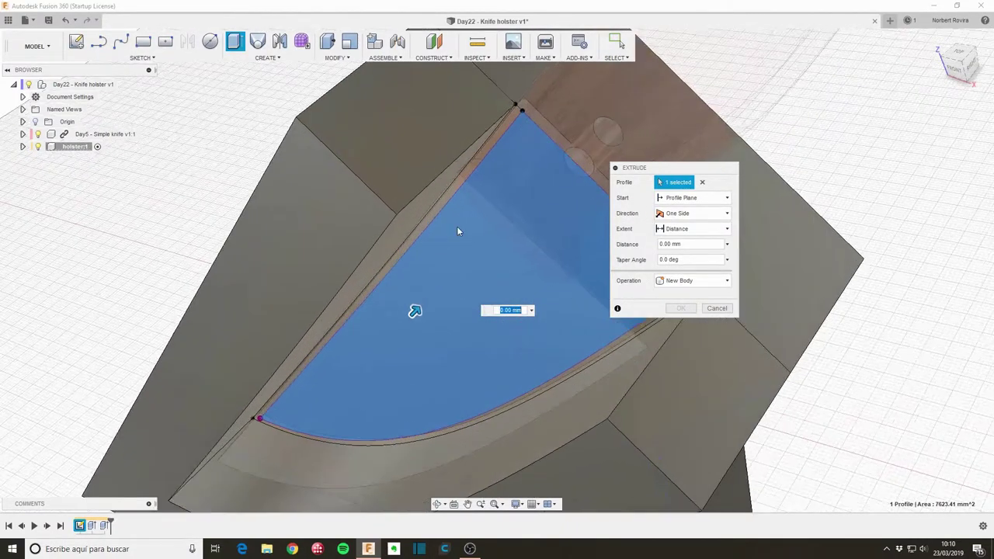
{"action": "scroll", "coordinate": [470, 210], "scroll_direction": "up", "scroll_amount": 2}
{"action": "middle_click_drag", "start_coordinate": [466, 199], "coordinate": [463, 187], "text": "shift"}
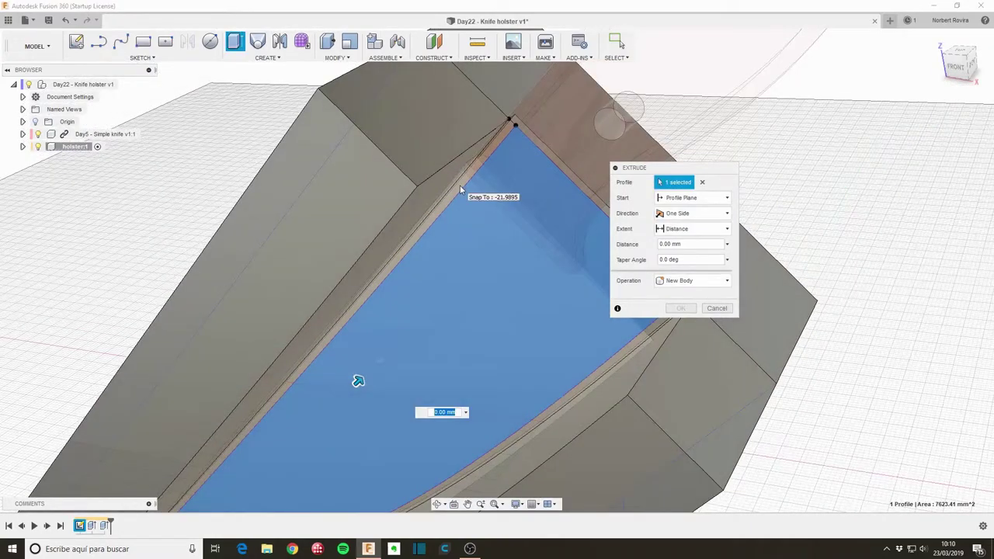
{"action": "left_click", "coordinate": [460, 185]}
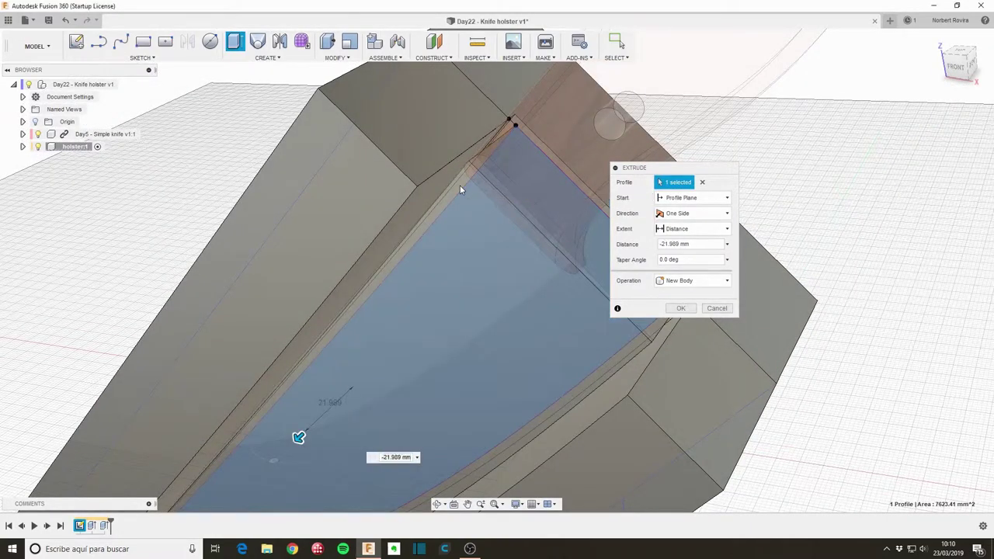
{"action": "left_click", "coordinate": [489, 220]}
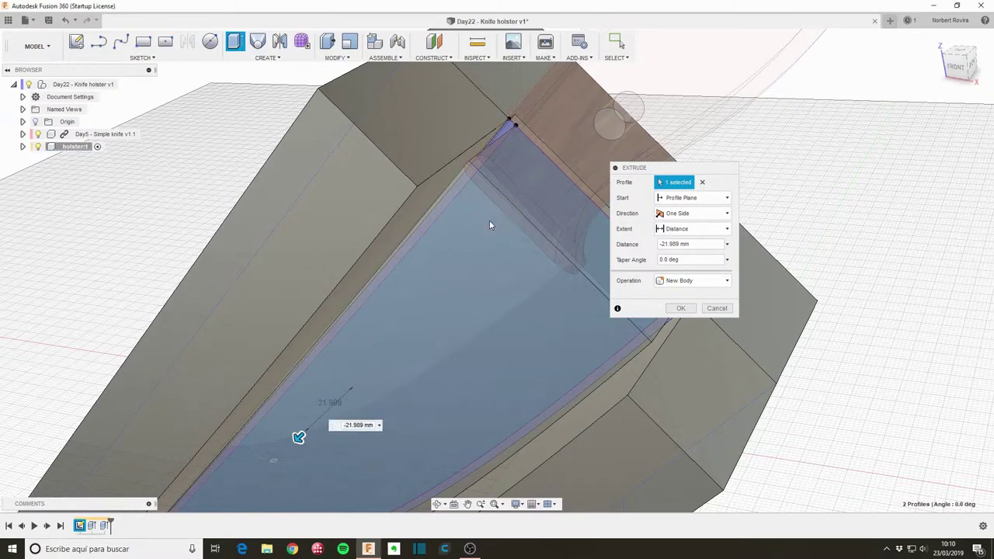
Step: Start from a 3 mm offset plane, extrude to the outer face, and confirm
{"action": "left_click", "coordinate": [699, 198]}
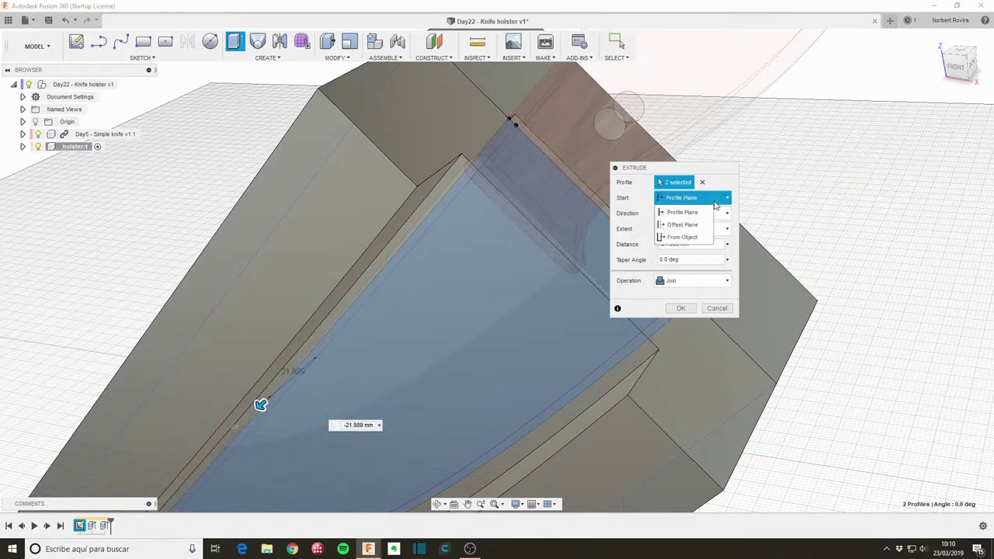
{"action": "left_click", "coordinate": [682, 222]}
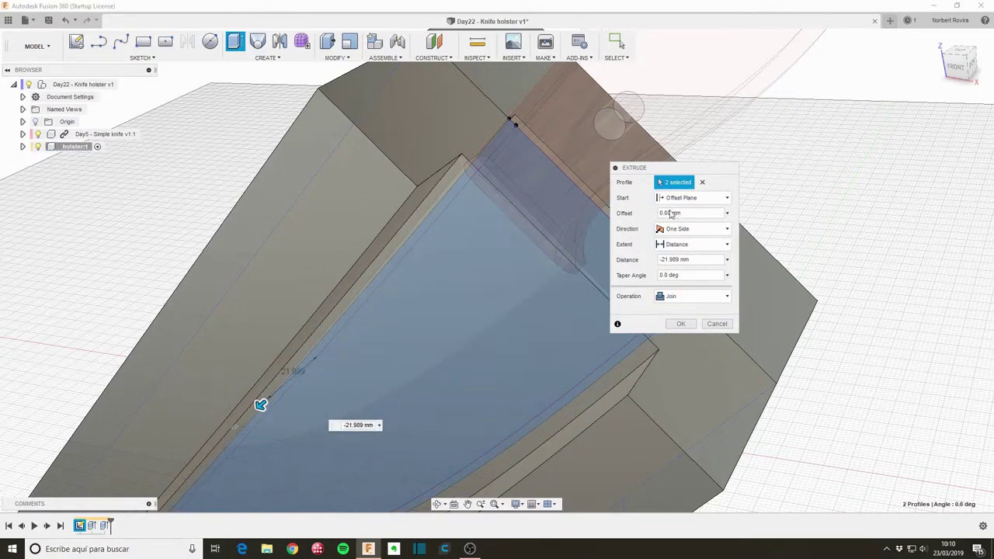
{"action": "left_click_drag", "start_coordinate": [692, 215], "coordinate": [646, 218]}
{"action": "type", "text": "3"}
{"action": "left_click", "coordinate": [713, 247]}
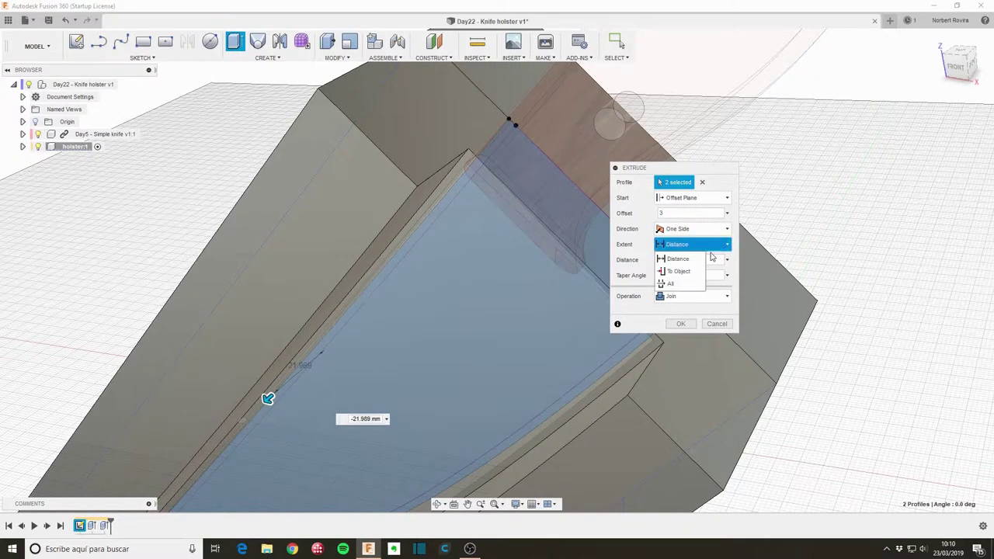
{"action": "left_click", "coordinate": [679, 271]}
{"action": "left_click", "coordinate": [419, 219]}
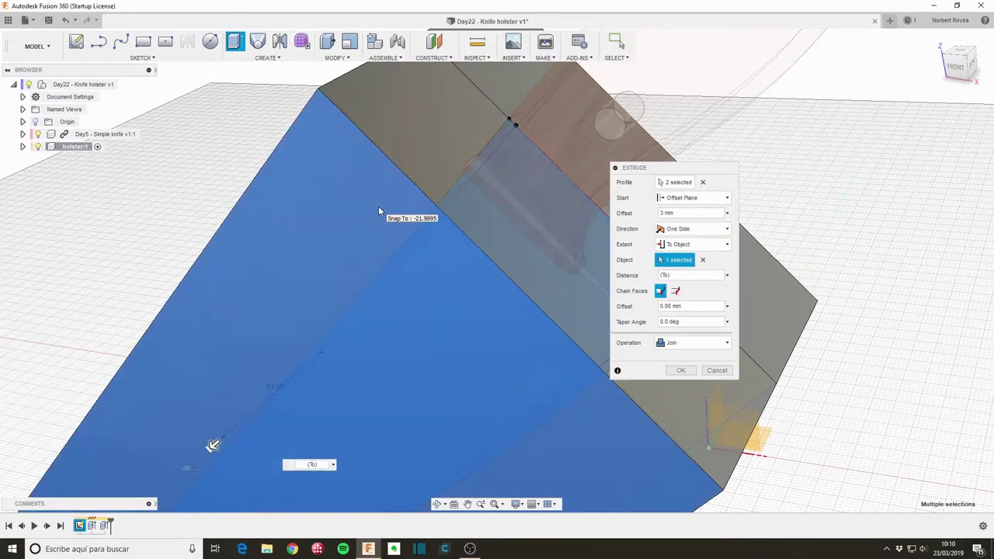
{"action": "left_click", "coordinate": [681, 370]}
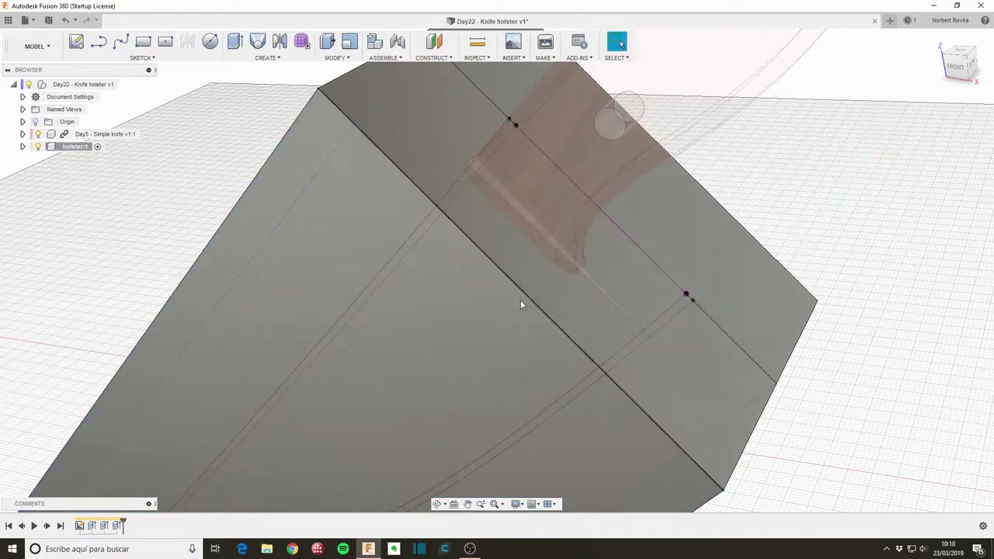
{"action": "scroll", "coordinate": [521, 304], "scroll_direction": "down", "scroll_amount": 5}
{"action": "mouse_move", "coordinate": [490, 300]}
{"action": "middle_mouse_down", "text": "shift"}
{"action": "mouse_move", "coordinate": [497, 311]}
{"action": "mouse_move", "coordinate": [561, 281]}
{"action": "mouse_move", "coordinate": [543, 295]}
{"action": "middle_mouse_up", "text": "shift"}
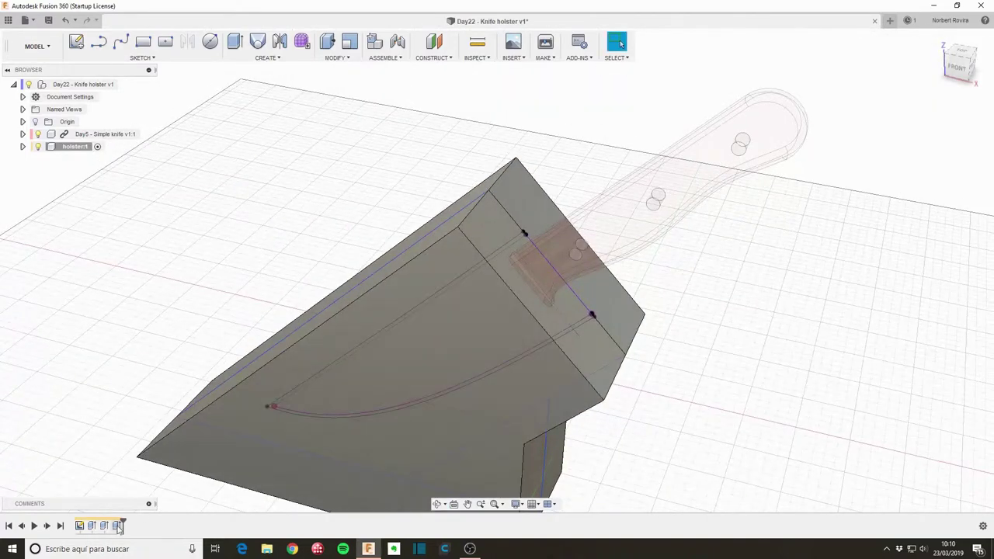
{"action": "right_click", "coordinate": [117, 527]}
{"action": "left_click", "coordinate": [145, 421]}
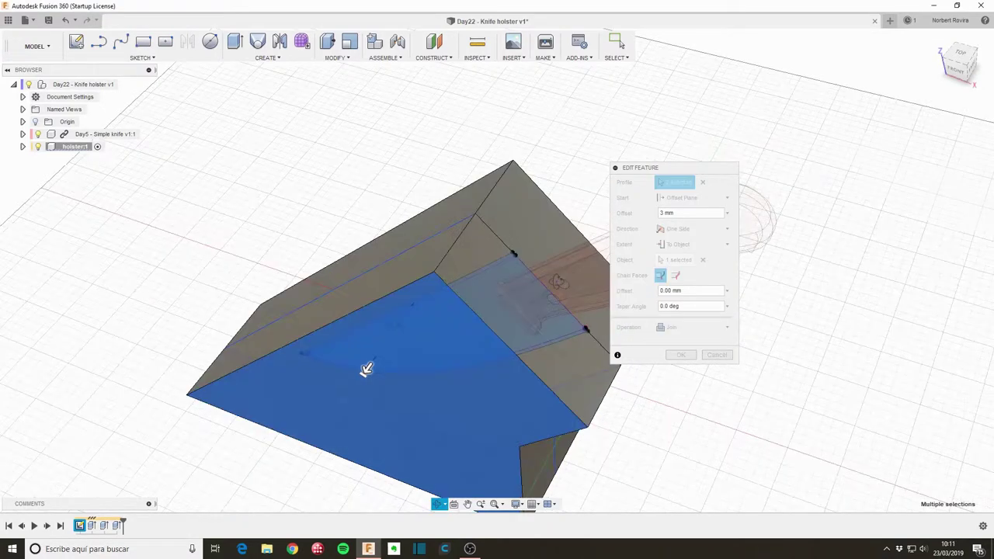
{"action": "middle_click_drag", "start_coordinate": [366, 366], "coordinate": [374, 357], "text": "shift"}
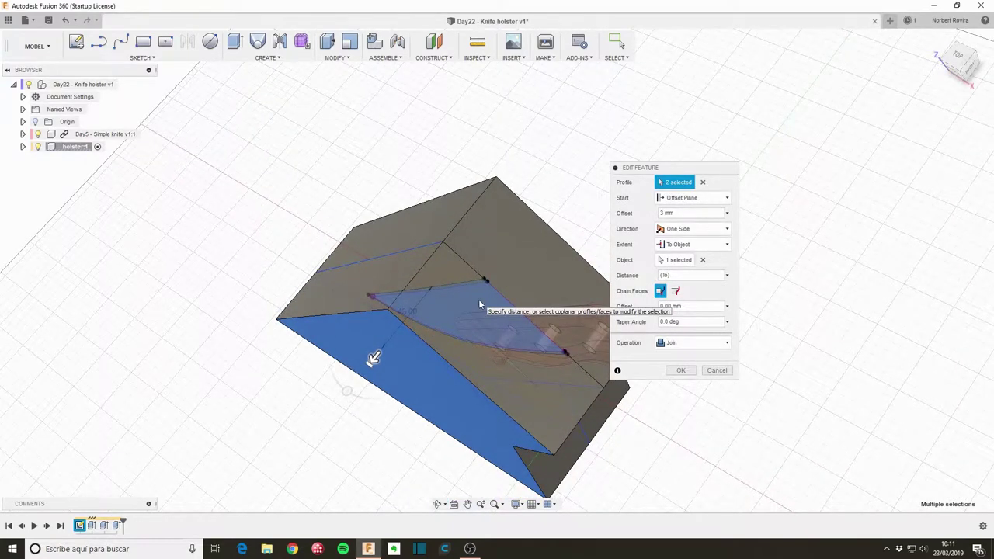
{"action": "middle_click_drag", "start_coordinate": [479, 303], "coordinate": [385, 354], "text": "shift"}
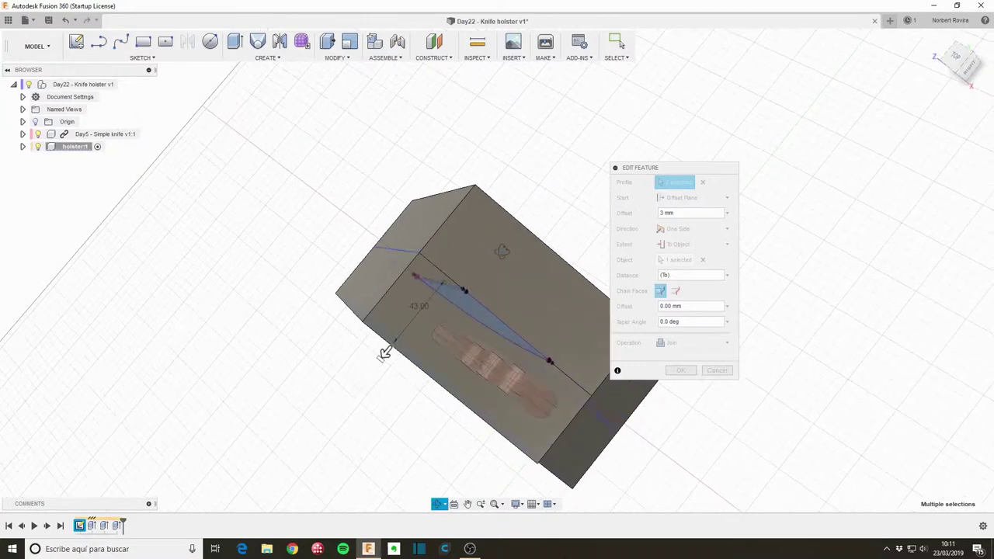
{"action": "left_click", "coordinate": [727, 199]}
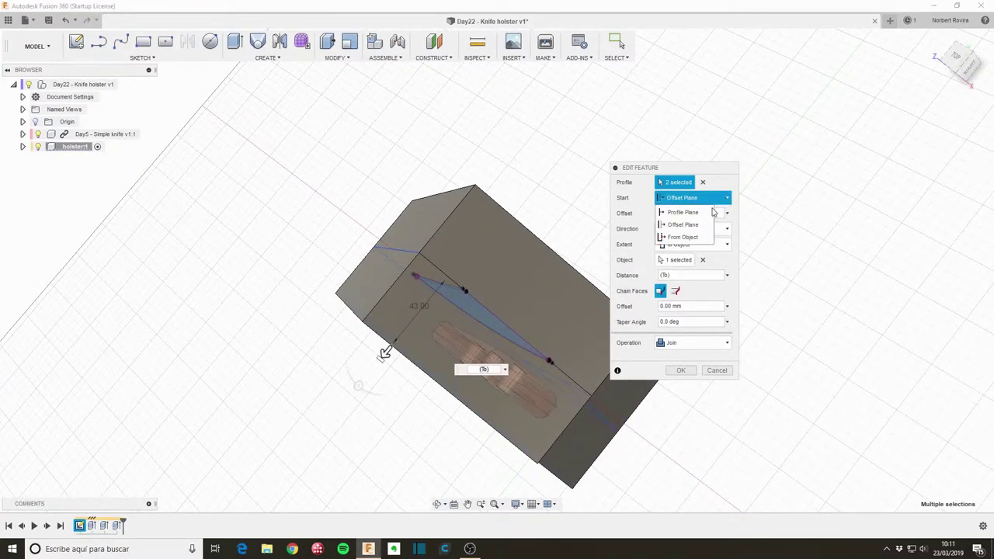
{"action": "left_click", "coordinate": [683, 225]}
{"action": "type", "text": "3"}
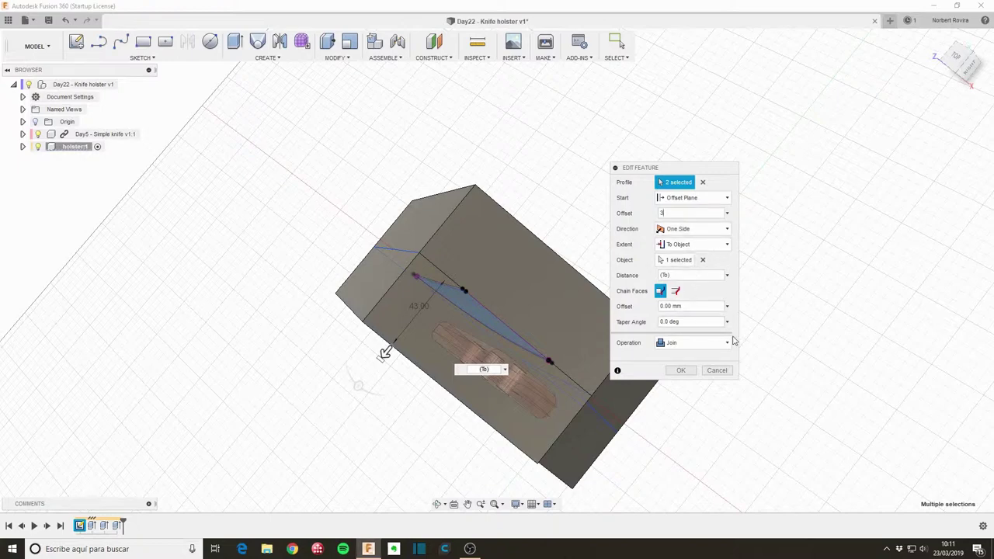
{"action": "left_click", "coordinate": [681, 370]}
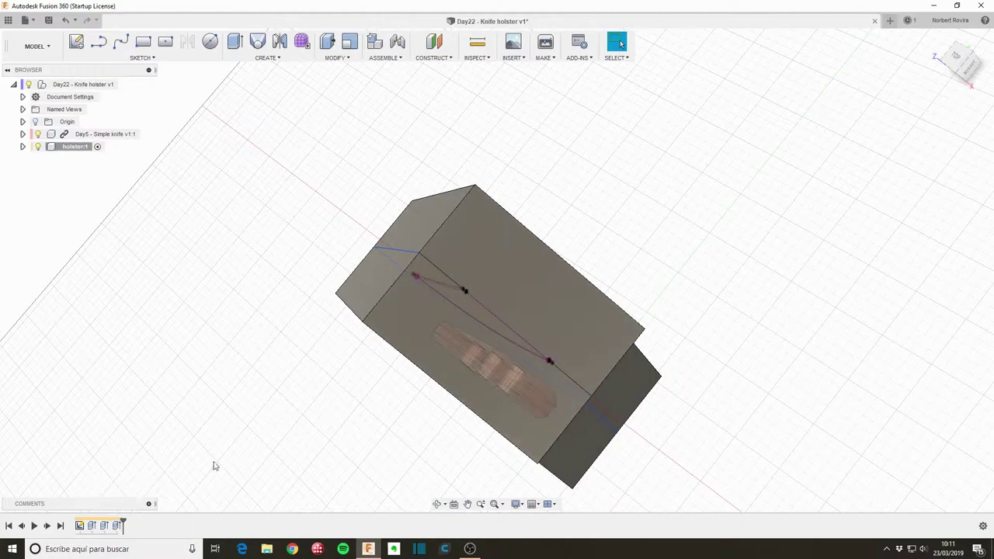
Step: Delete the last extrude feature from the timeline to reopen the blade pocket
{"action": "middle_click_drag", "start_coordinate": [239, 435], "coordinate": [236, 430], "text": "shift"}
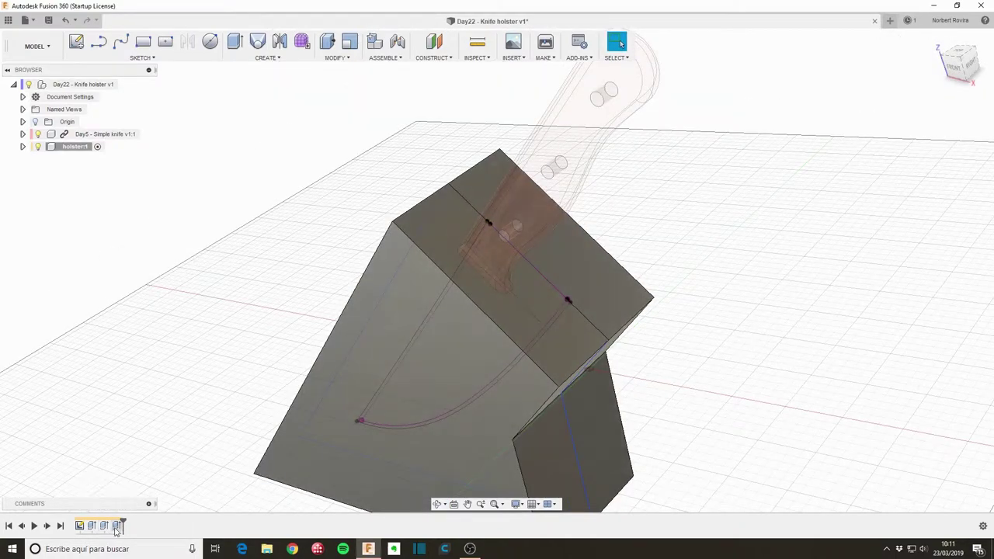
{"action": "right_click", "coordinate": [116, 528]}
{"action": "left_click", "coordinate": [174, 460]}
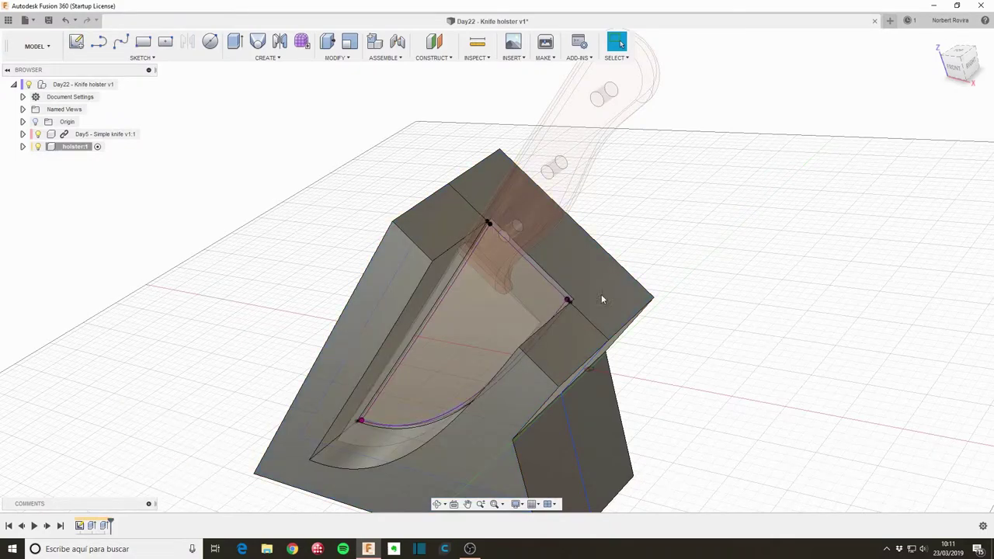
Step: Select the pocket's inner blade-shaped face and begin a new extrusion
{"action": "mouse_move", "coordinate": [602, 299]}
{"action": "middle_mouse_down", "text": "shift"}
{"action": "mouse_move", "coordinate": [560, 282]}
{"action": "mouse_move", "coordinate": [603, 252]}
{"action": "mouse_move", "coordinate": [569, 273]}
{"action": "middle_mouse_up", "text": "shift"}
{"action": "scroll", "coordinate": [575, 291], "scroll_direction": "up", "scroll_amount": 3}
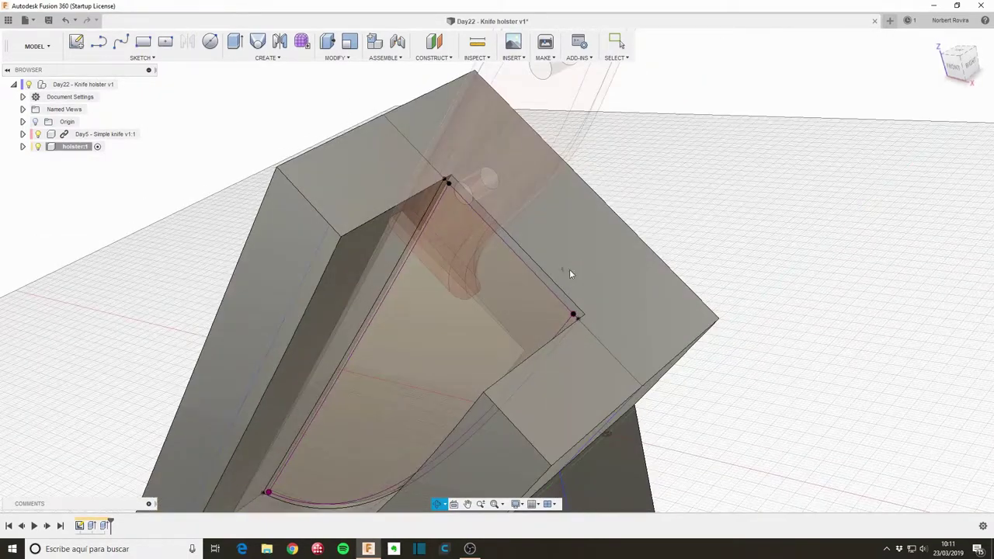
{"action": "scroll", "coordinate": [463, 250], "scroll_direction": "up", "scroll_amount": 2}
{"action": "scroll", "coordinate": [454, 263], "scroll_direction": "up", "scroll_amount": 2}
{"action": "left_click", "coordinate": [481, 287]}
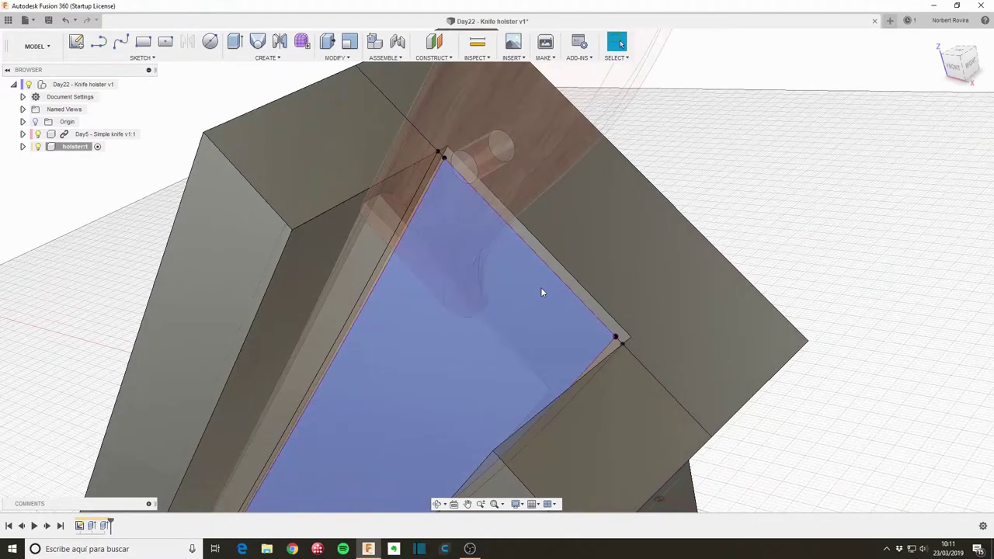
{"action": "key", "text": "e"}
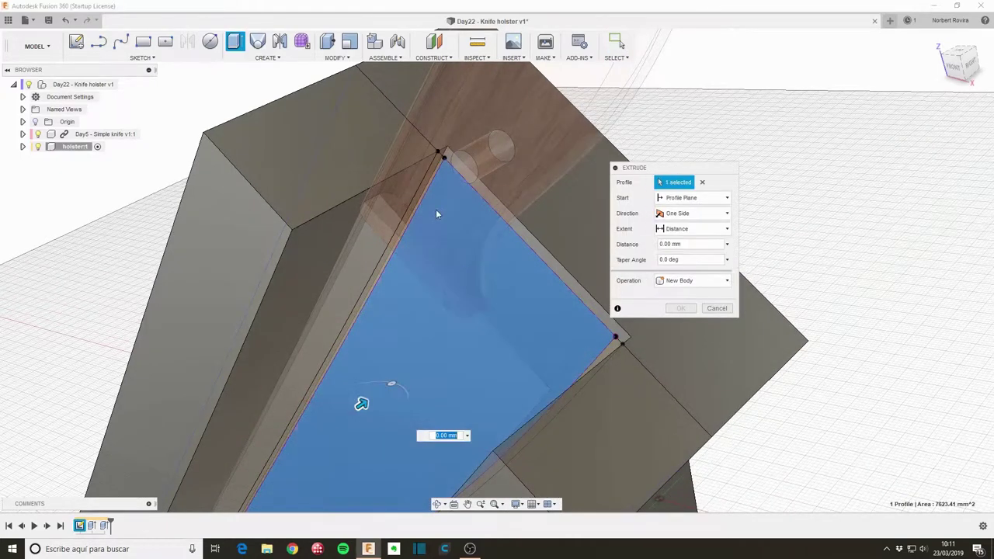
Step: Select both blade profiles and start the extrusion from a -3 mm offset plane
{"action": "left_click", "coordinate": [432, 195]}
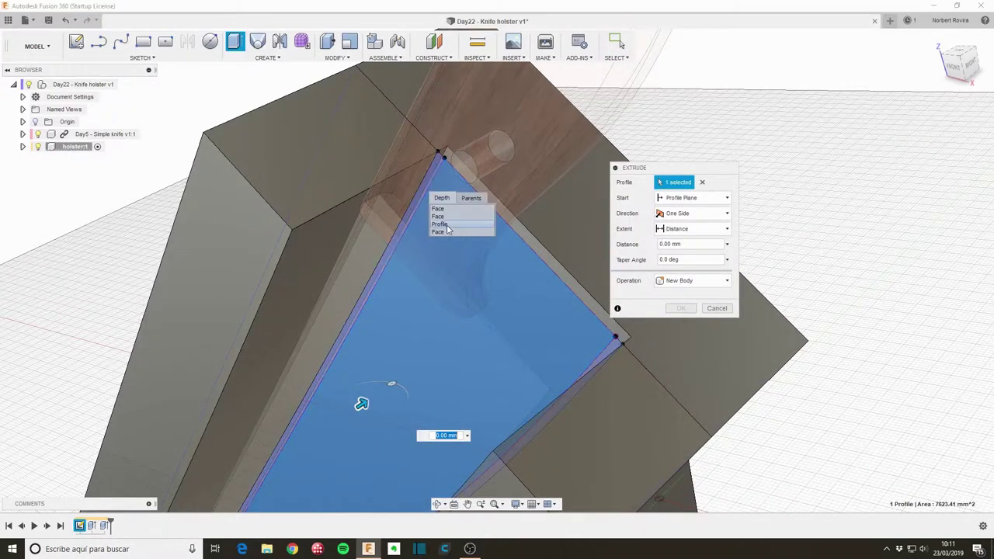
{"action": "left_click", "coordinate": [447, 227]}
{"action": "left_click", "coordinate": [691, 199]}
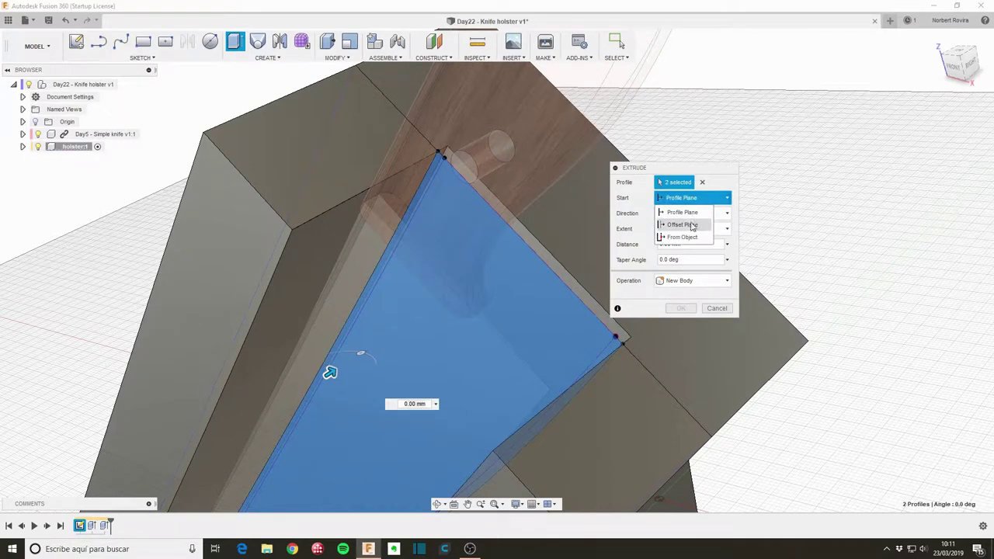
{"action": "left_click", "coordinate": [691, 225]}
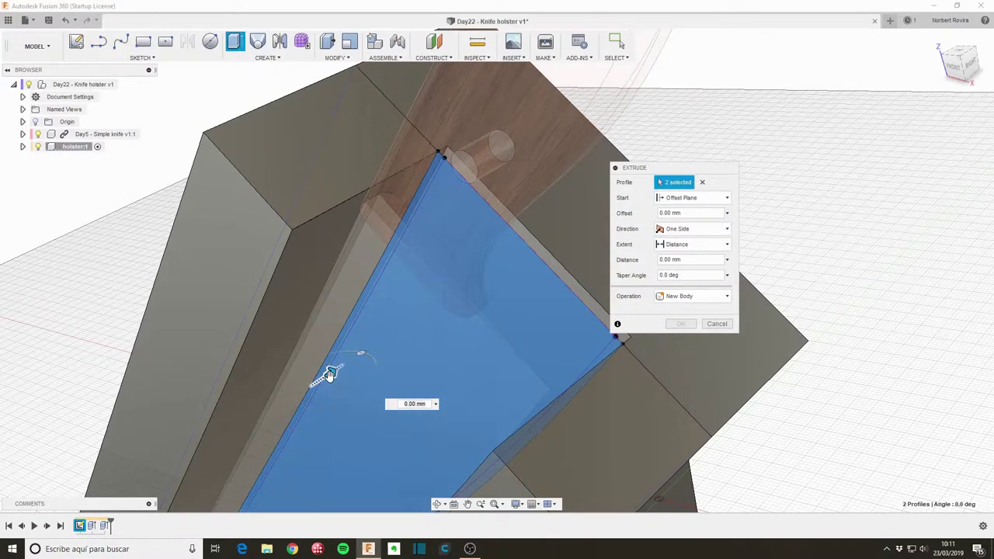
{"action": "left_click_drag", "start_coordinate": [330, 373], "coordinate": [308, 383]}
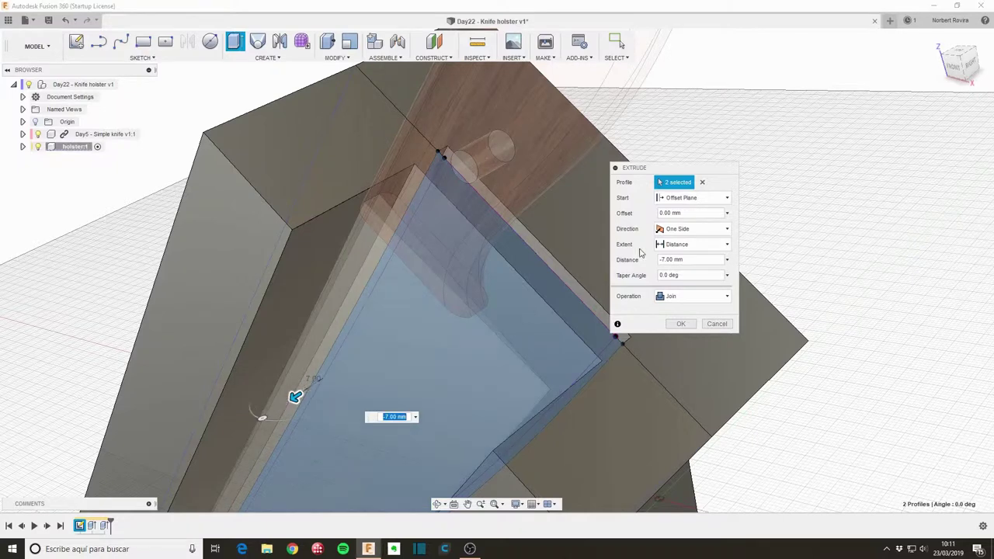
{"action": "left_click", "coordinate": [668, 213]}
{"action": "type", "text": "-3"}
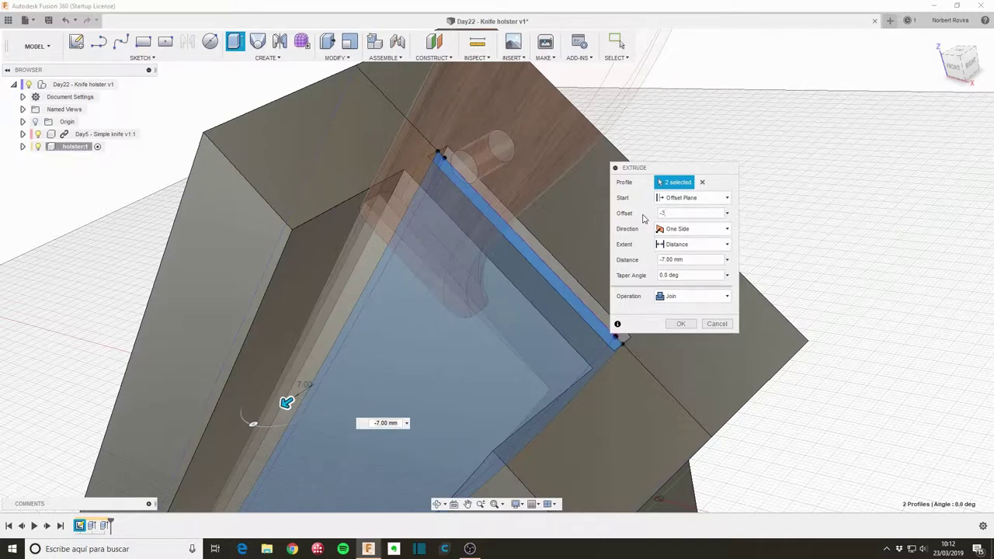
Step: Extend the extrusion to the holster face and confirm the join
{"action": "left_click", "coordinate": [697, 245]}
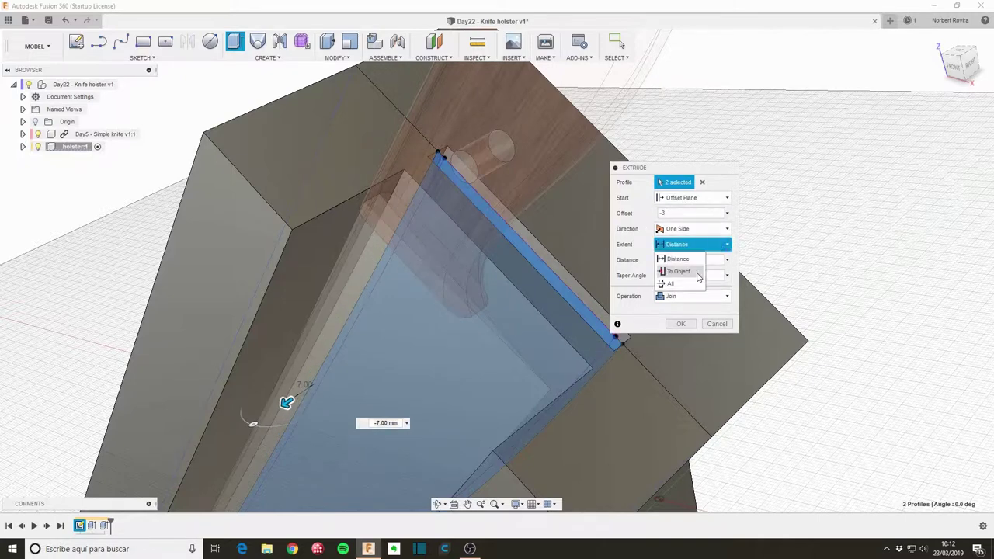
{"action": "left_click", "coordinate": [697, 272]}
{"action": "left_click", "coordinate": [236, 233]}
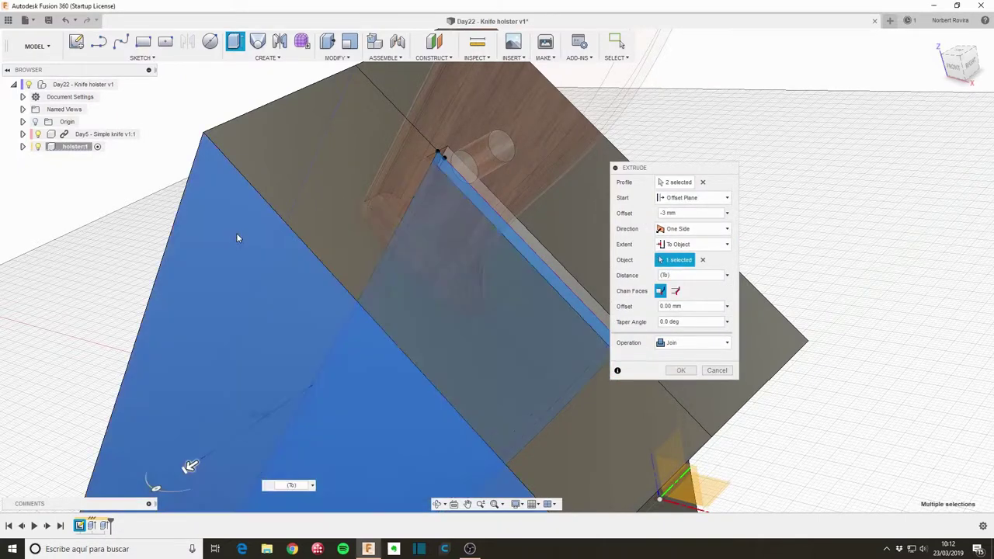
{"action": "left_click", "coordinate": [680, 370]}
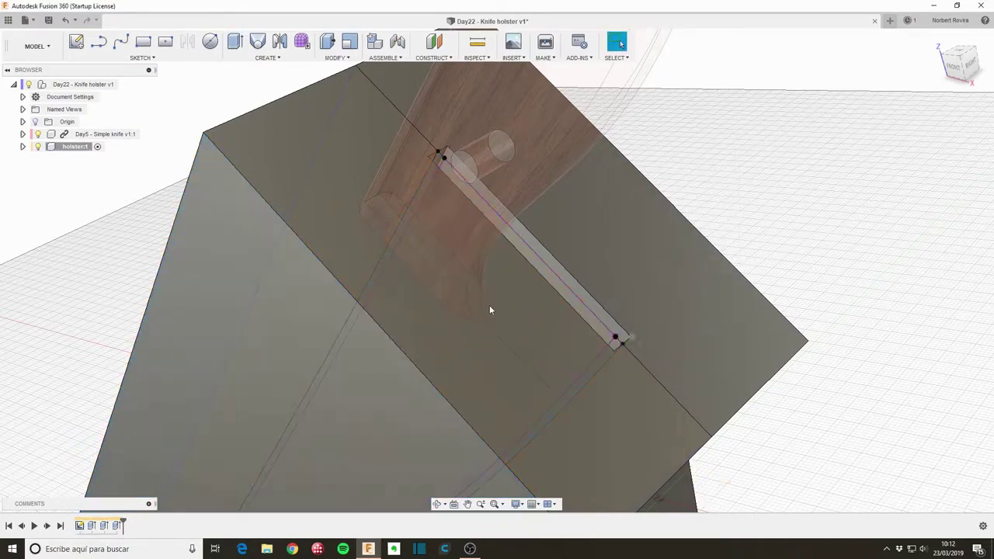
{"action": "scroll", "coordinate": [488, 303], "scroll_direction": "down", "scroll_amount": 2}
{"action": "scroll", "coordinate": [486, 306], "scroll_direction": "down", "scroll_amount": 3}
Step: Select the knife component and move it -20 mm along Z with Move/Copy
{"action": "mouse_move", "coordinate": [415, 325]}
{"action": "middle_mouse_down", "text": "shift"}
{"action": "mouse_move", "coordinate": [451, 352]}
{"action": "mouse_move", "coordinate": [456, 382]}
{"action": "mouse_move", "coordinate": [461, 373]}
{"action": "mouse_move", "coordinate": [434, 343]}
{"action": "mouse_move", "coordinate": [449, 309]}
{"action": "mouse_move", "coordinate": [435, 348]}
{"action": "mouse_move", "coordinate": [424, 352]}
{"action": "middle_mouse_up", "text": "shift"}
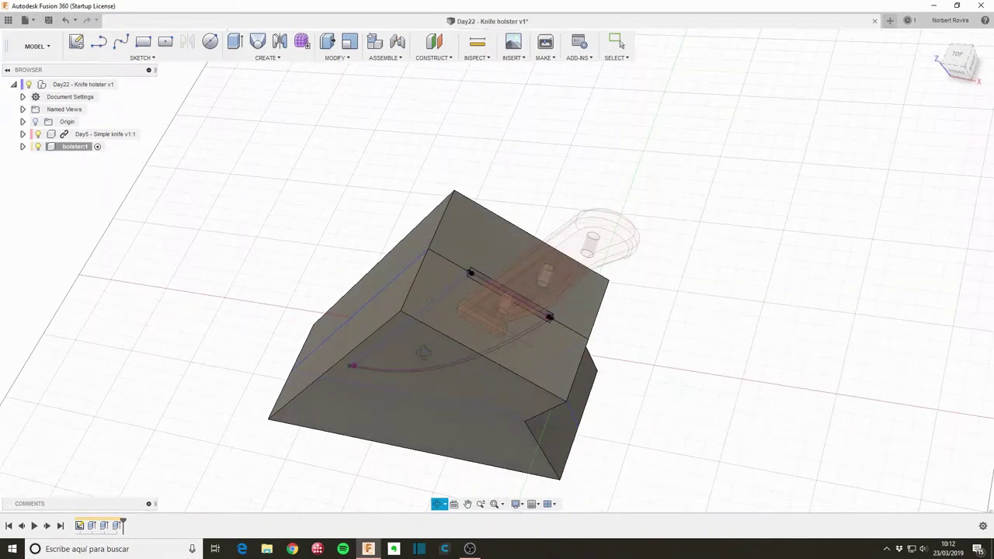
{"action": "key", "text": "Escape"}
{"action": "left_click", "coordinate": [139, 136]}
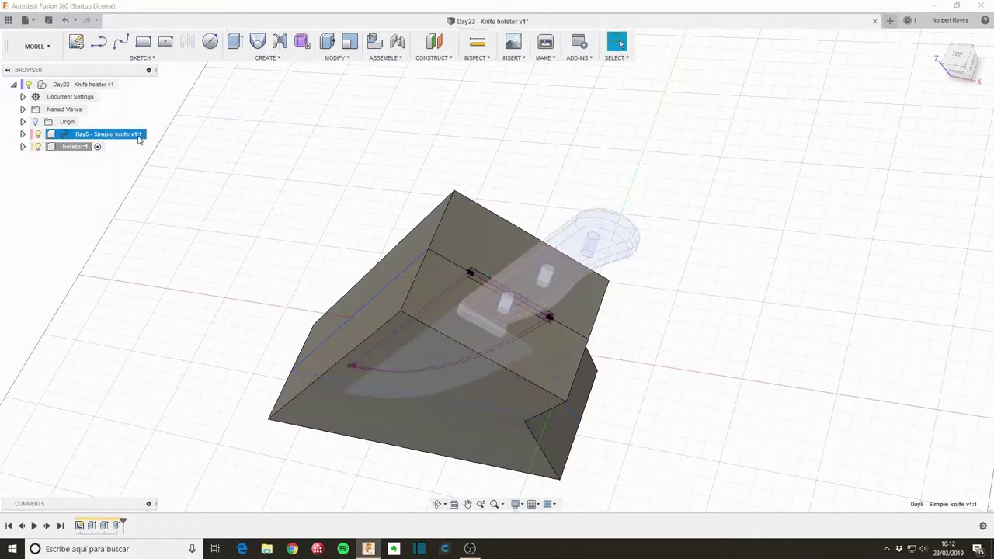
{"action": "key", "text": "m"}
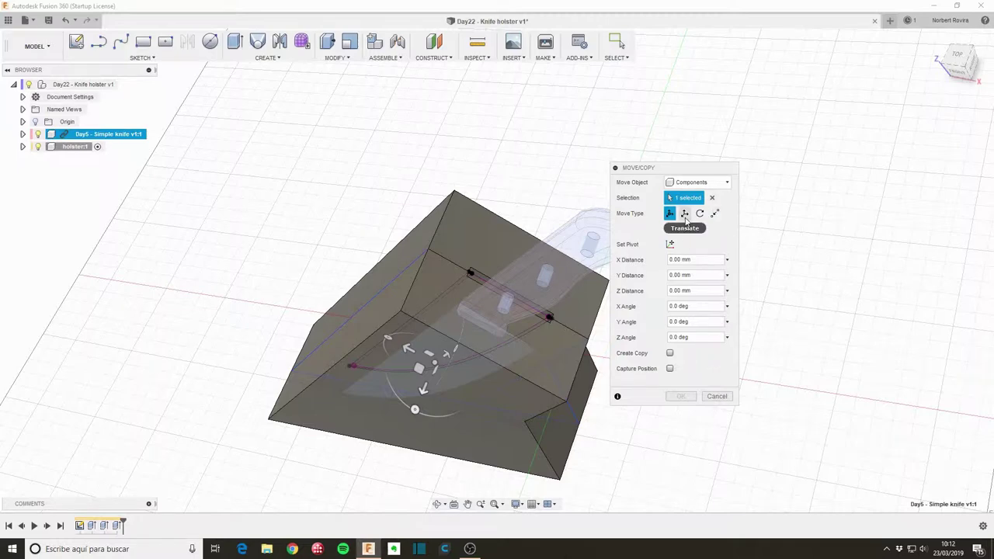
{"action": "mouse_move", "coordinate": [358, 186]}
{"action": "middle_mouse_down", "text": "shift"}
{"action": "mouse_move", "coordinate": [344, 271]}
{"action": "mouse_move", "coordinate": [379, 300]}
{"action": "middle_mouse_up", "text": "shift"}
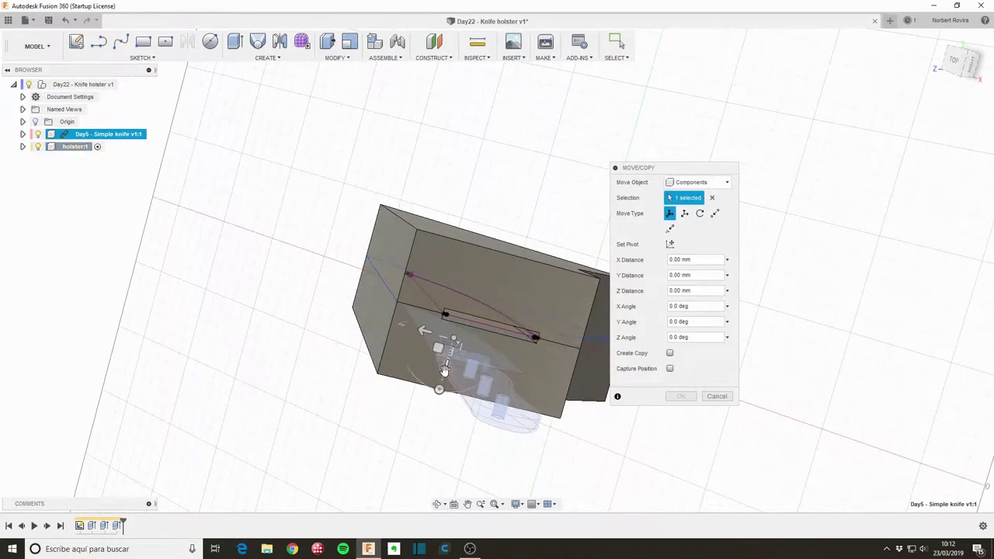
{"action": "left_click_drag", "start_coordinate": [445, 368], "coordinate": [457, 334]}
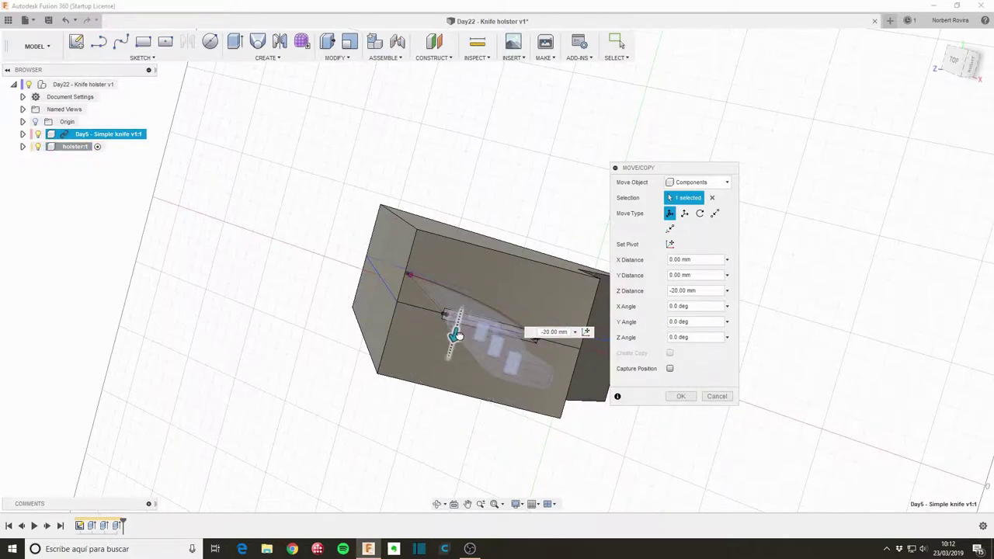
{"action": "middle_click_drag", "start_coordinate": [432, 334], "coordinate": [443, 366], "text": "shift"}
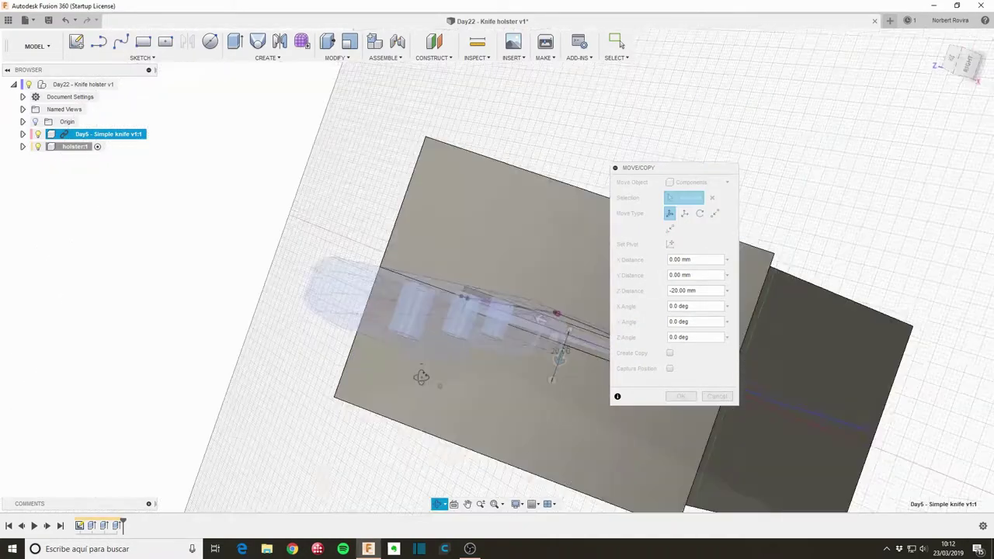
{"action": "mouse_move", "coordinate": [443, 366]}
{"action": "middle_mouse_down", "text": "shift"}
{"action": "mouse_move", "coordinate": [429, 380]}
{"action": "mouse_move", "coordinate": [436, 390]}
{"action": "middle_mouse_up", "text": "shift"}
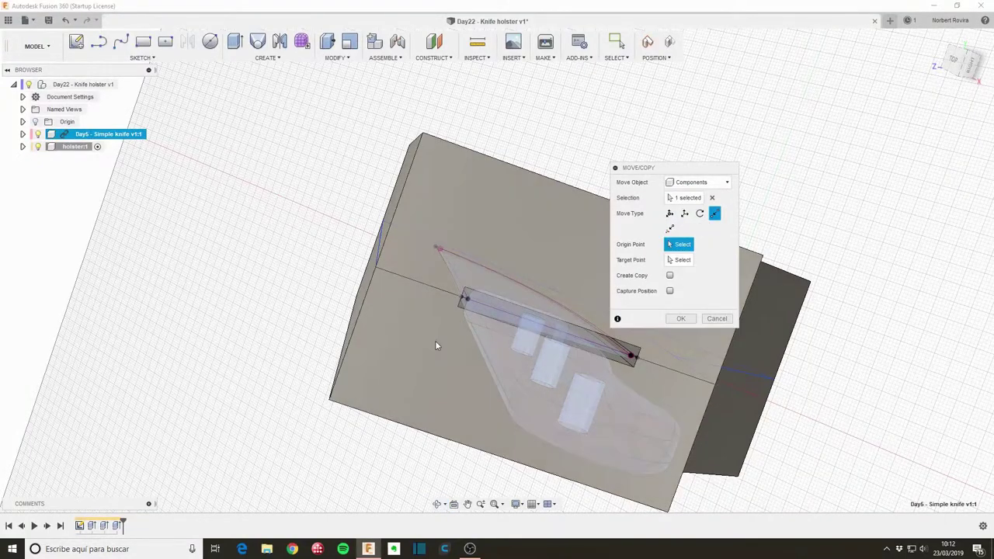
Step: Snap the knife's blade corner onto the matching slot corner with a point-to-point move
{"action": "mouse_move", "coordinate": [435, 340]}
{"action": "middle_mouse_down", "text": "shift"}
{"action": "mouse_move", "coordinate": [443, 322]}
{"action": "mouse_move", "coordinate": [459, 324]}
{"action": "middle_mouse_up", "text": "shift"}
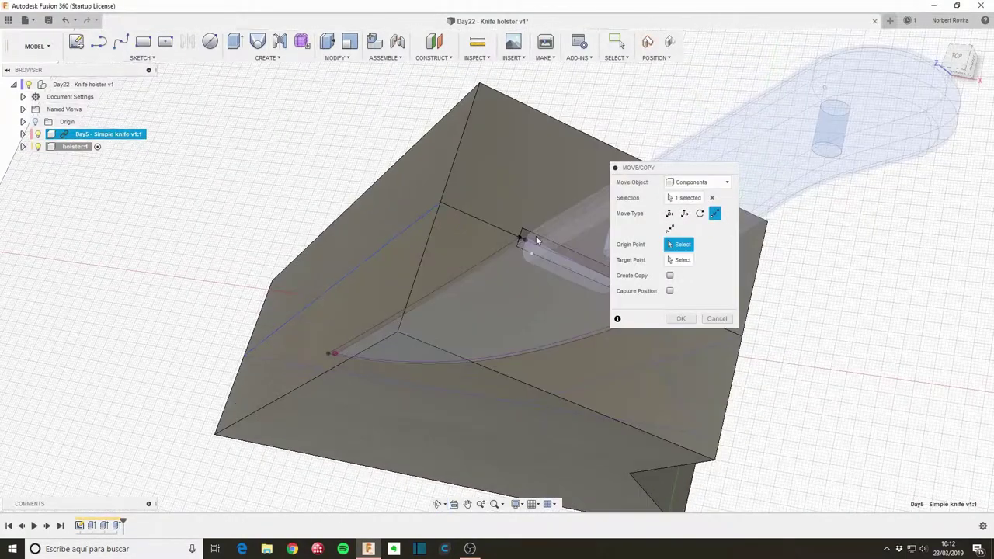
{"action": "scroll", "coordinate": [517, 243], "scroll_direction": "up", "scroll_amount": 3}
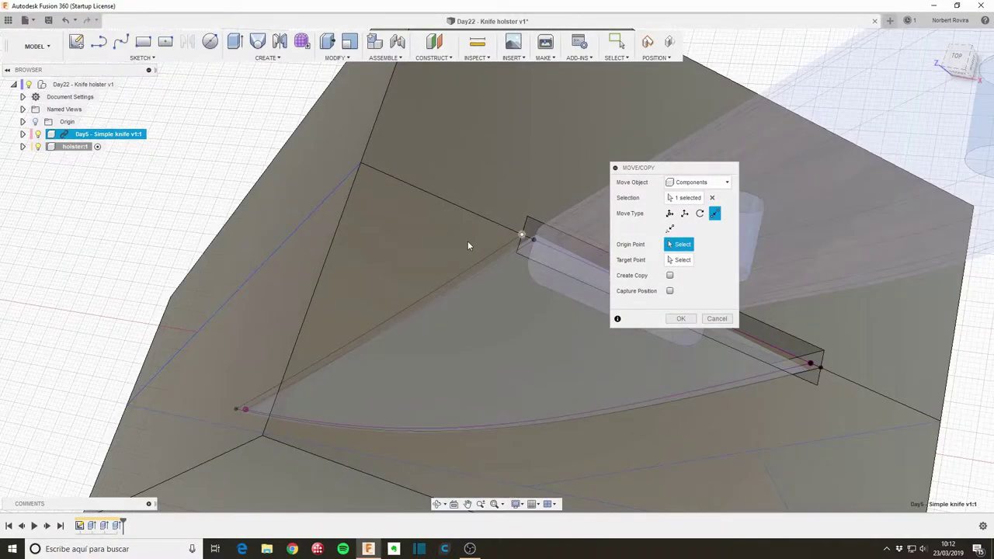
{"action": "mouse_move", "coordinate": [468, 242]}
{"action": "middle_mouse_down", "text": "shift"}
{"action": "mouse_move", "coordinate": [476, 250]}
{"action": "mouse_move", "coordinate": [523, 236]}
{"action": "middle_mouse_up", "text": "shift"}
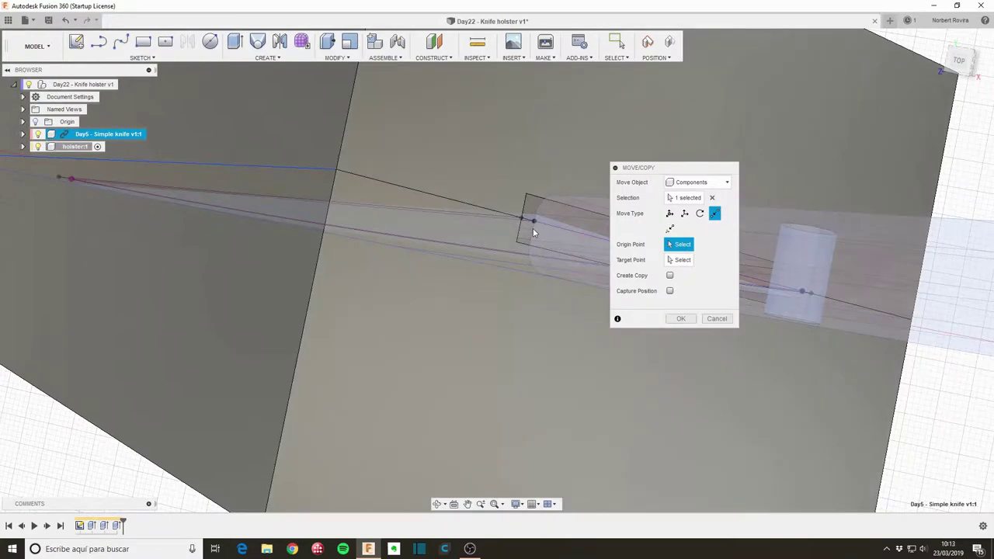
{"action": "scroll", "coordinate": [533, 232], "scroll_direction": "up", "scroll_amount": 2}
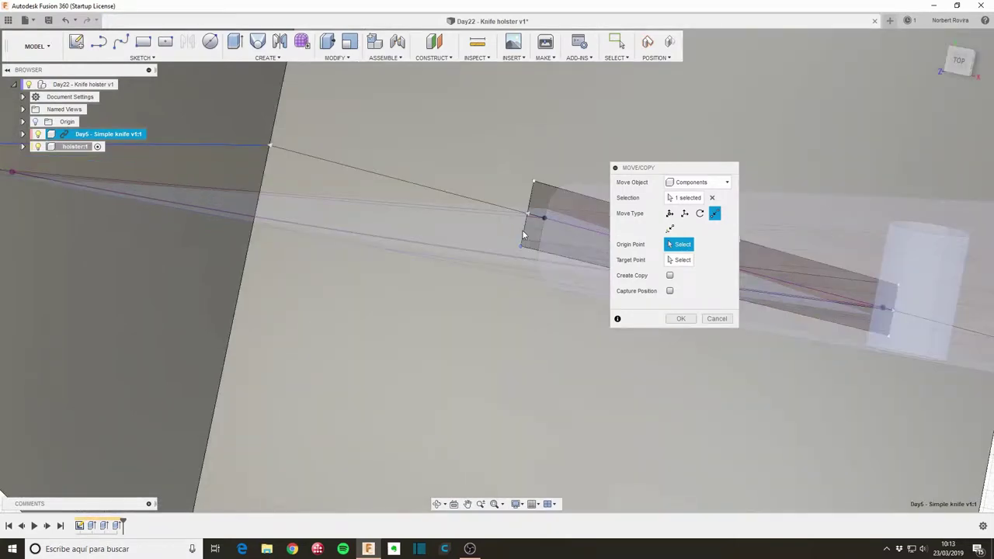
{"action": "scroll", "coordinate": [523, 231], "scroll_direction": "up", "scroll_amount": 2}
{"action": "left_click", "coordinate": [546, 231]}
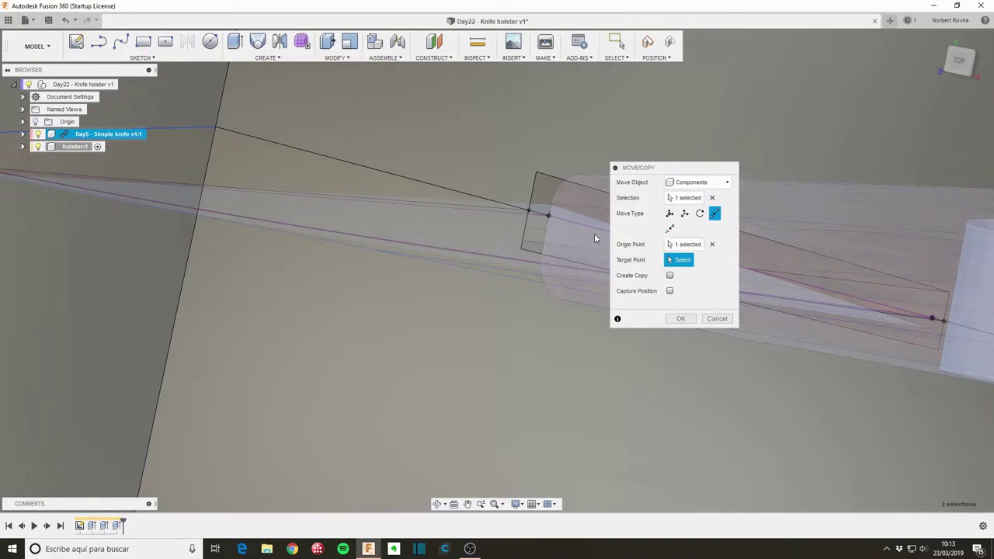
{"action": "left_click", "coordinate": [547, 216]}
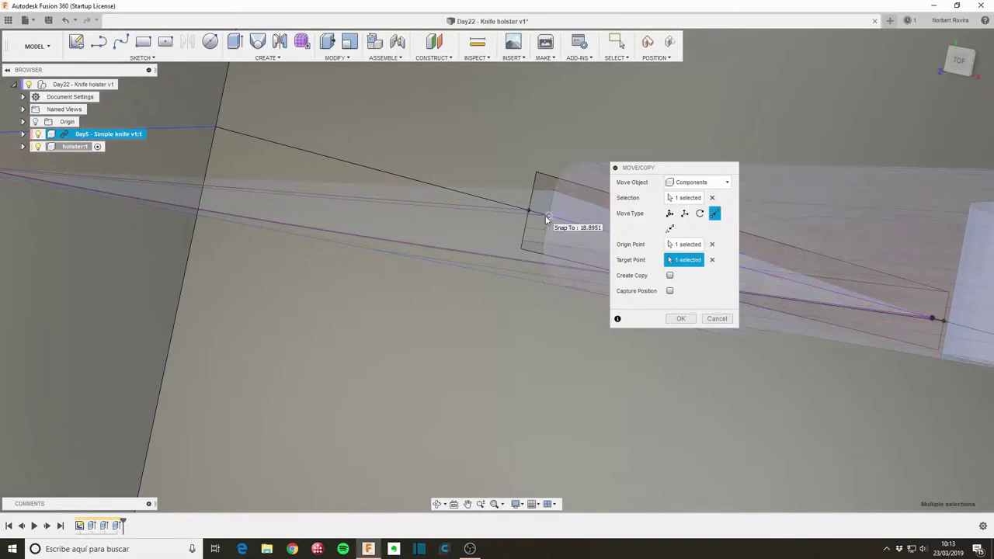
{"action": "left_click", "coordinate": [680, 319]}
{"action": "middle_click_drag", "start_coordinate": [532, 317], "coordinate": [124, 85], "text": "shift"}
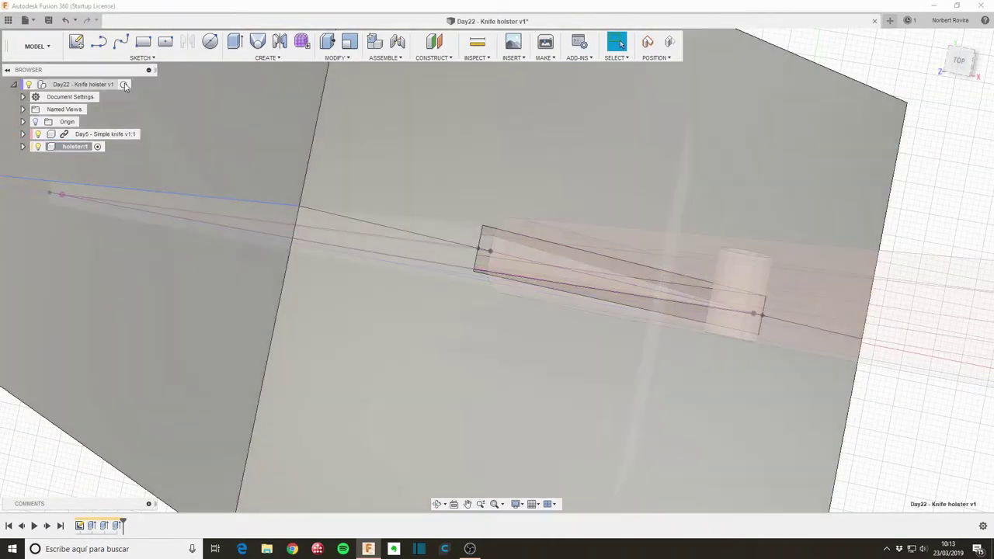
Step: Reactivate the whole design and give the holster body a light pine appearance from Wood (Solid) > Finished
{"action": "left_click", "coordinate": [124, 85]}
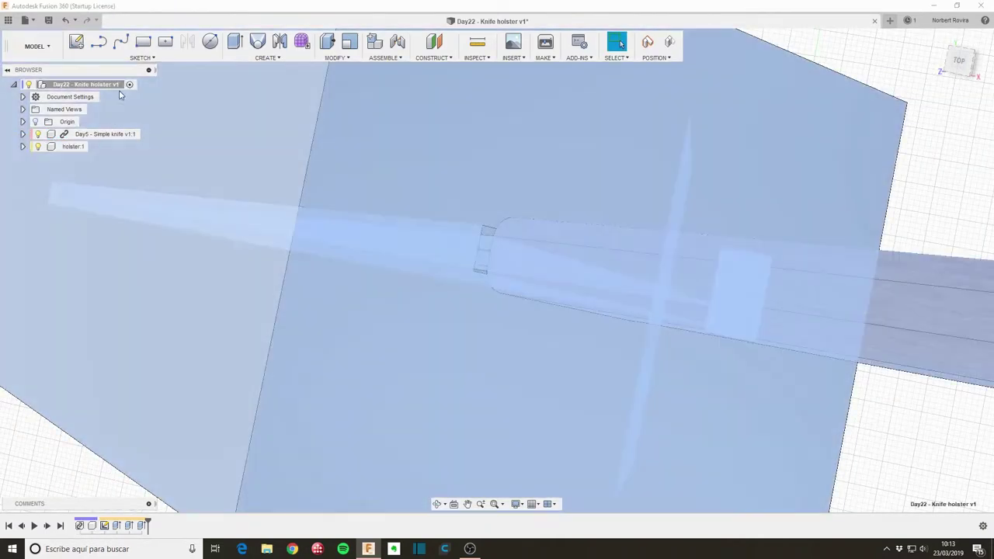
{"action": "mouse_move", "coordinate": [550, 262]}
{"action": "middle_mouse_down", "text": "shift"}
{"action": "mouse_move", "coordinate": [566, 395]}
{"action": "mouse_move", "coordinate": [635, 408]}
{"action": "mouse_move", "coordinate": [597, 317]}
{"action": "middle_mouse_up", "text": "shift"}
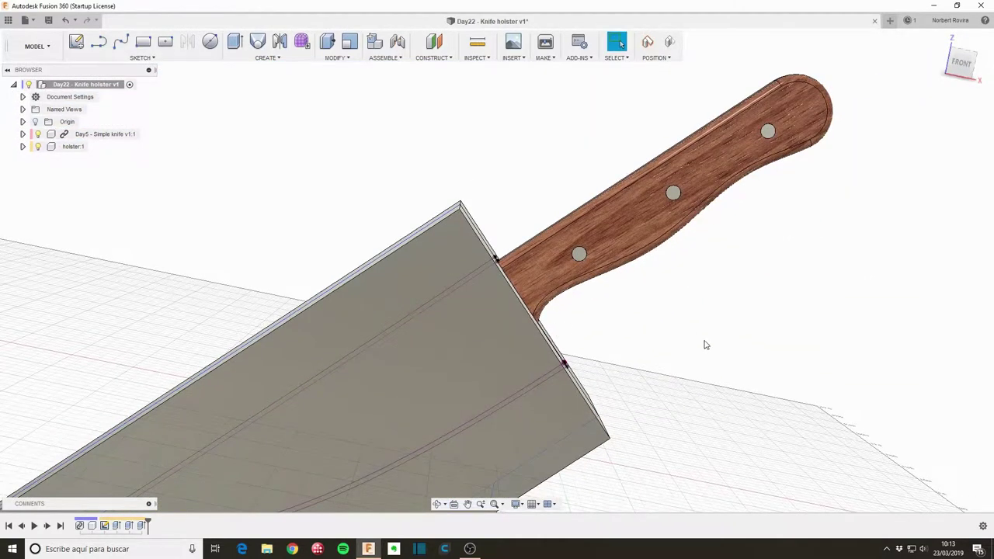
{"action": "key", "text": "a"}
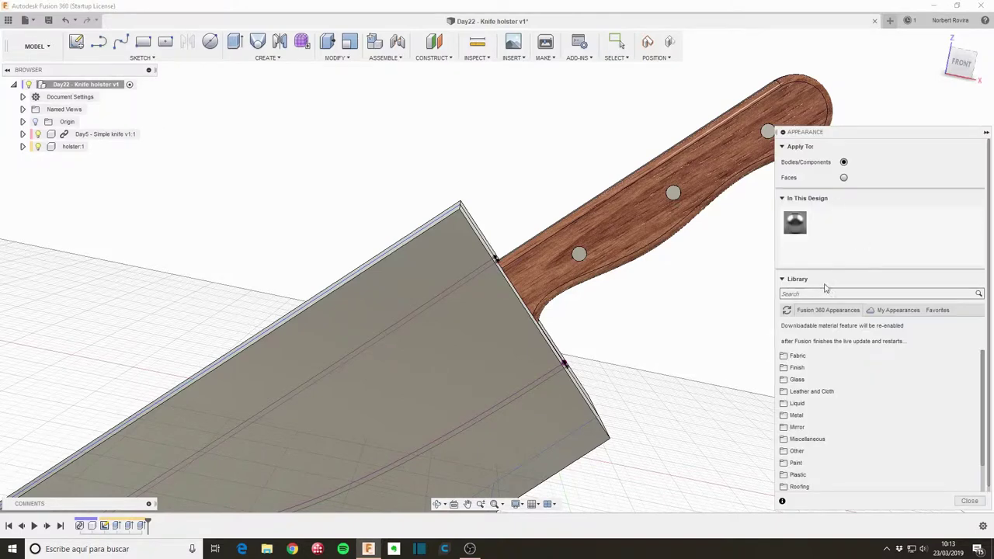
{"action": "scroll", "coordinate": [837, 404], "scroll_direction": "down", "scroll_amount": 2}
{"action": "left_click", "coordinate": [839, 482]}
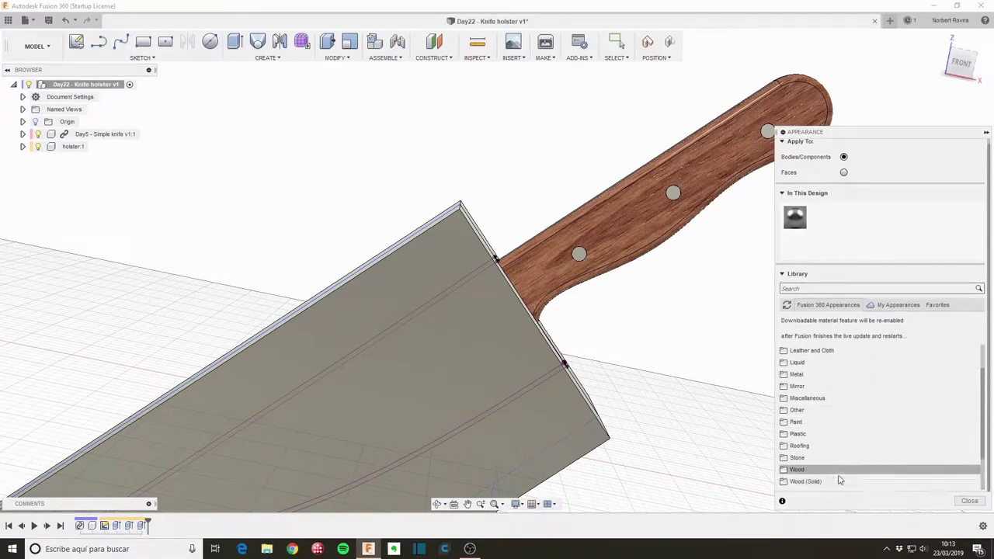
{"action": "scroll", "coordinate": [847, 458], "scroll_direction": "down", "scroll_amount": 2}
{"action": "left_click", "coordinate": [835, 446]}
{"action": "scroll", "coordinate": [839, 439], "scroll_direction": "down", "scroll_amount": 3}
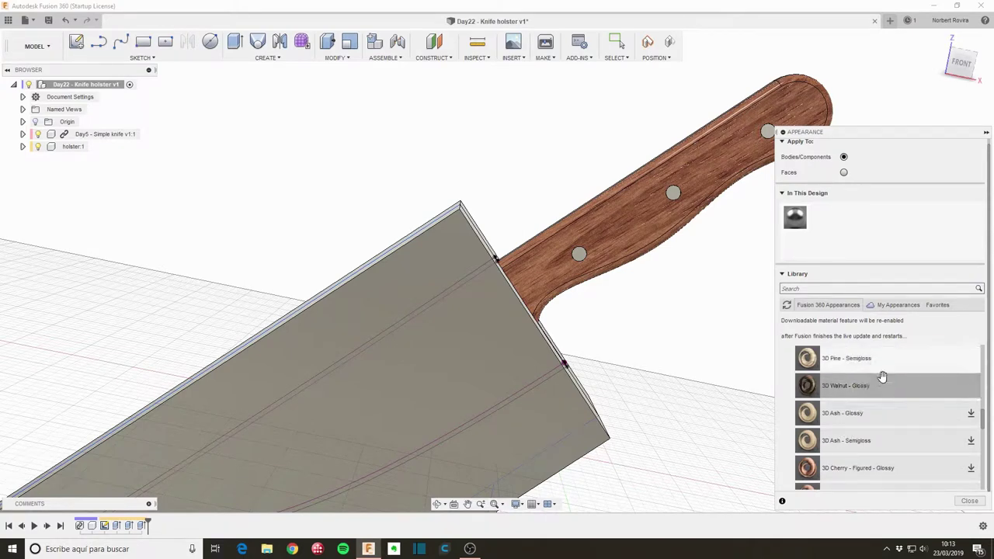
{"action": "mouse_move", "coordinate": [880, 358]}
{"action": "left_mouse_down"}
{"action": "mouse_move", "coordinate": [482, 381]}
{"action": "mouse_move", "coordinate": [480, 366]}
{"action": "left_mouse_up"}
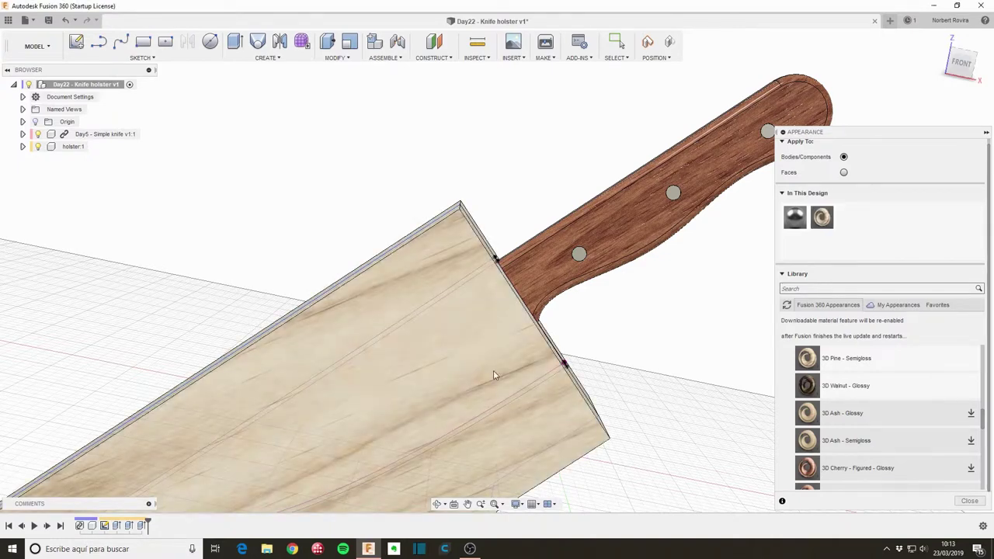
{"action": "left_click", "coordinate": [970, 501]}
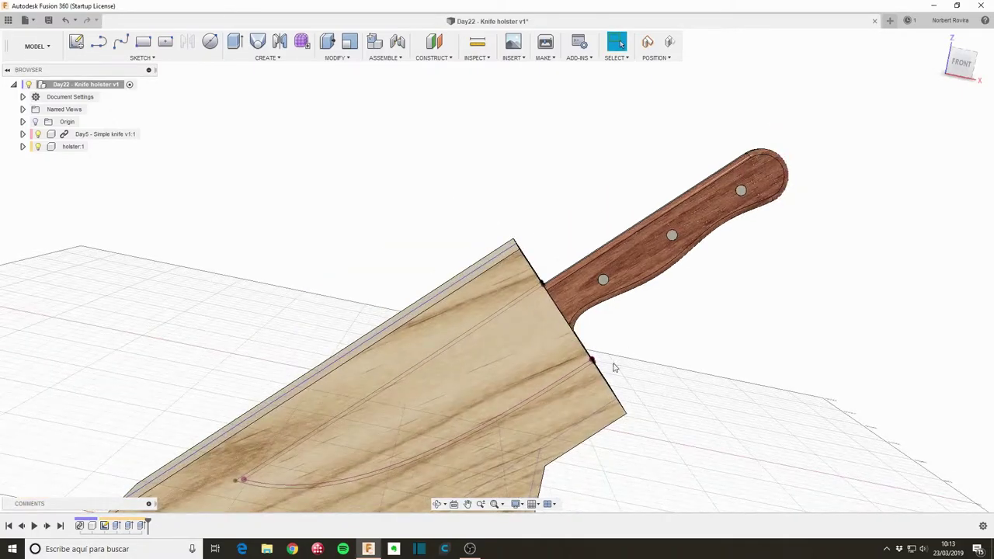